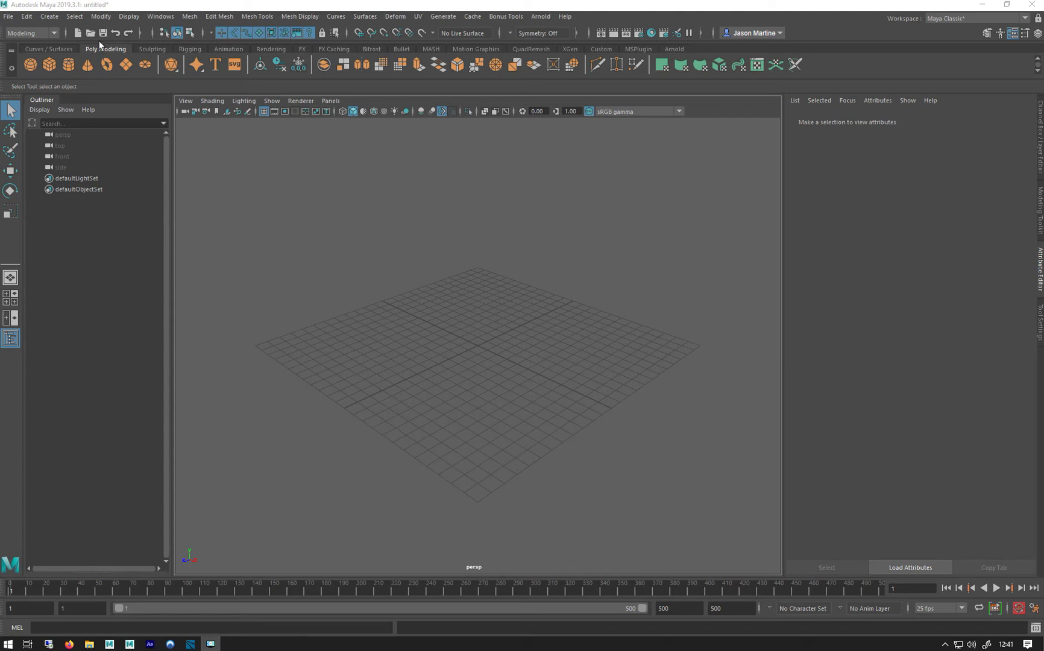
# Open the Bifrost Graph Editor, dock it beside the perspective viewport, and collapse the Outliner and Attribute Editor to give it room
pyautogui.click(160, 17)
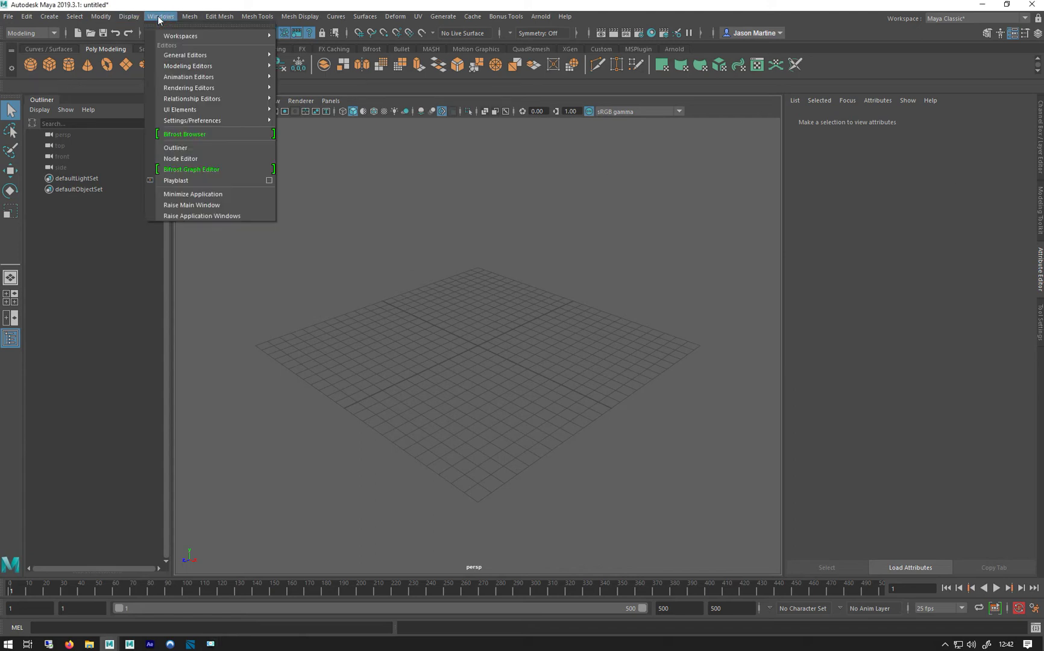
pyautogui.click(198, 170)
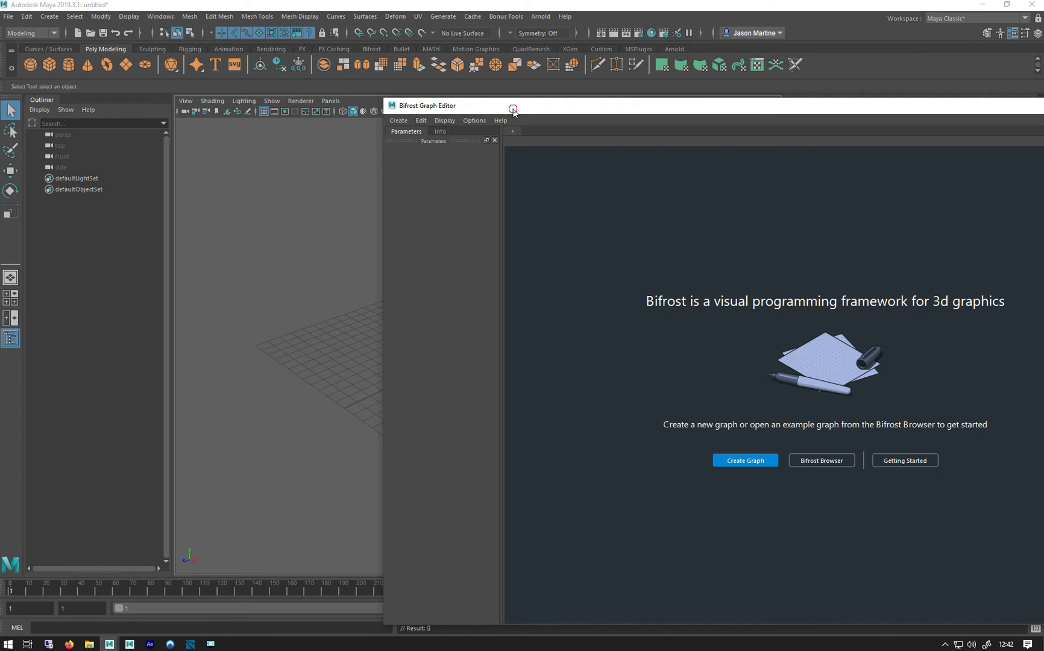
pyautogui.moveTo(512, 110); pyautogui.dragTo(783, 247)
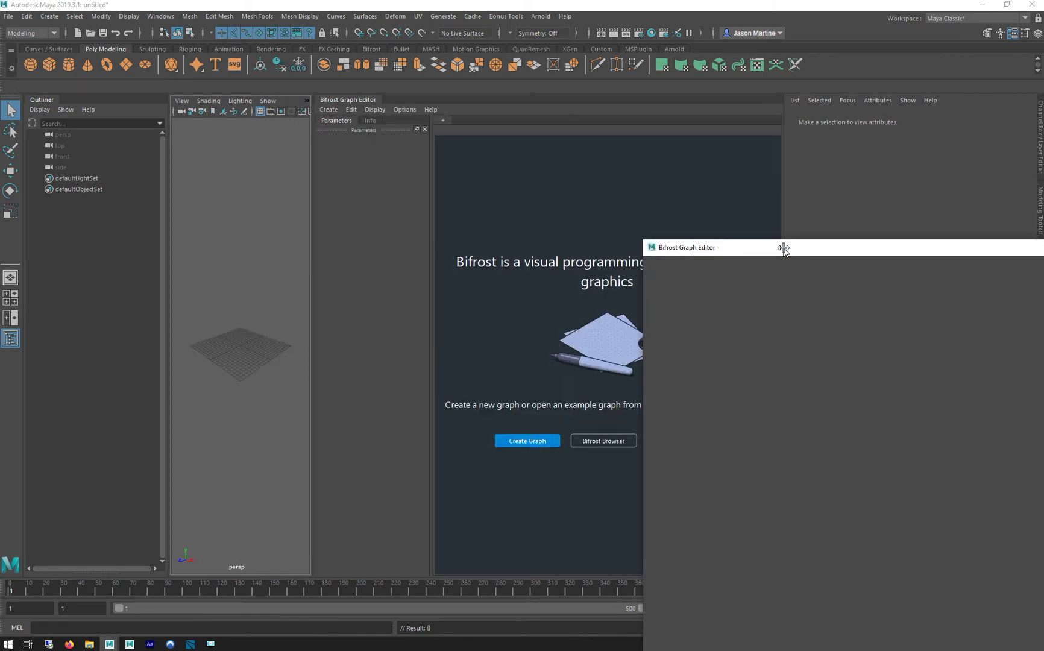
pyautogui.click(41, 104)
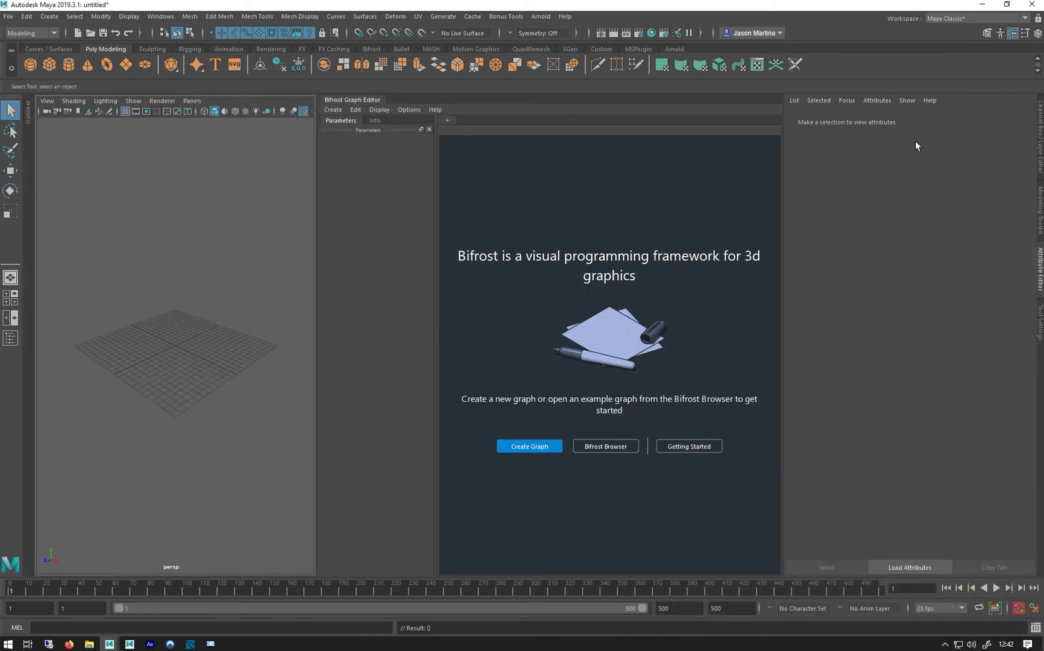
pyautogui.click(1040, 275)
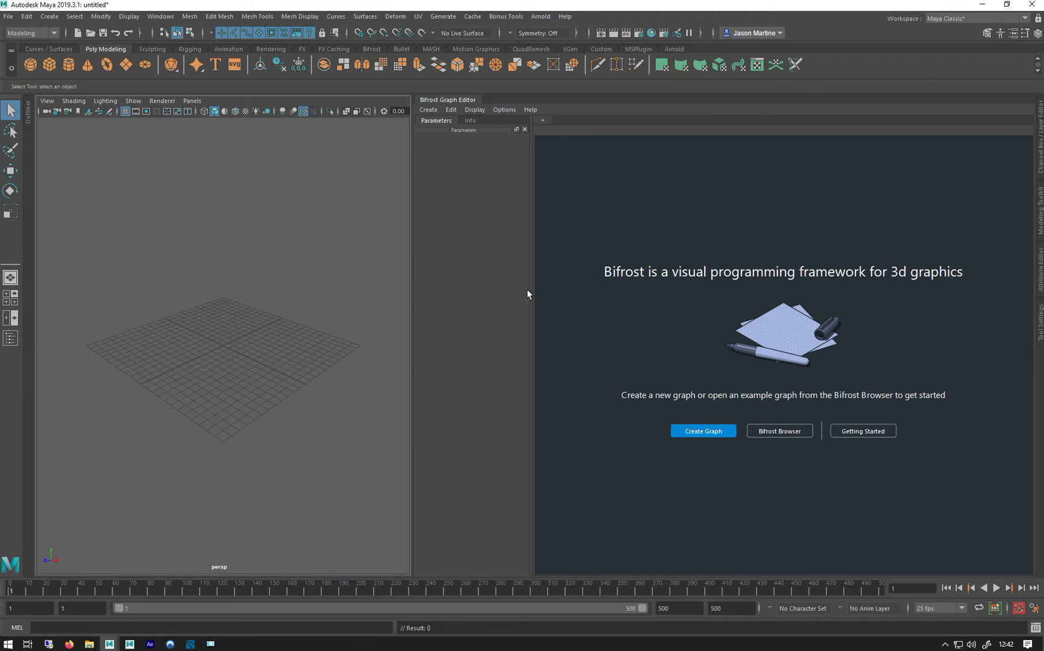
pyautogui.moveTo(531, 293); pyautogui.dragTo(568, 293)
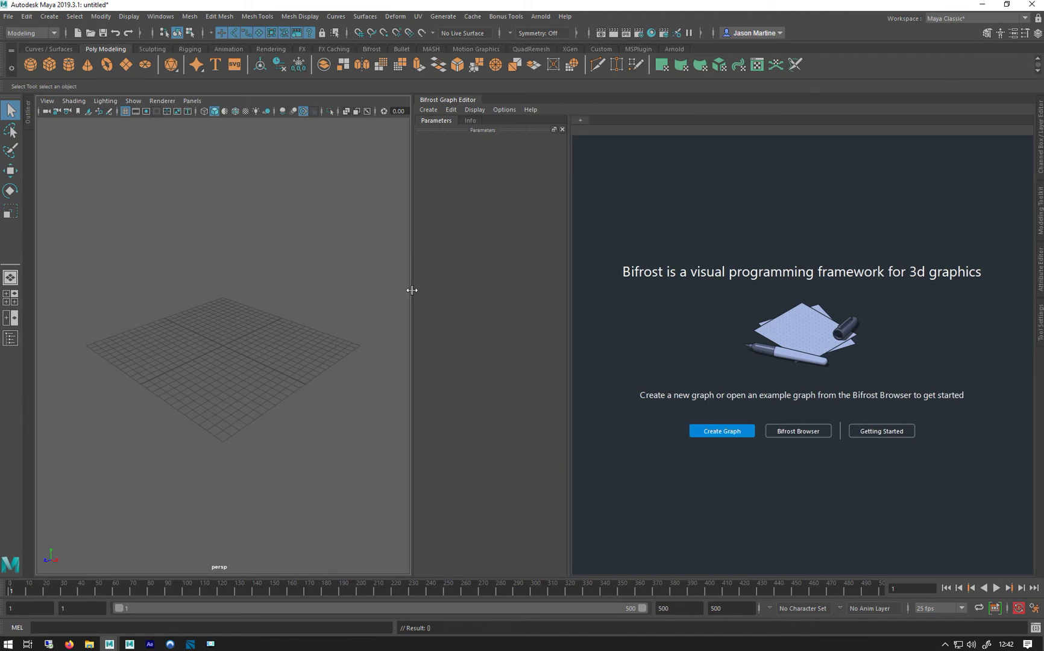
pyautogui.moveTo(417, 290); pyautogui.dragTo(406, 291)
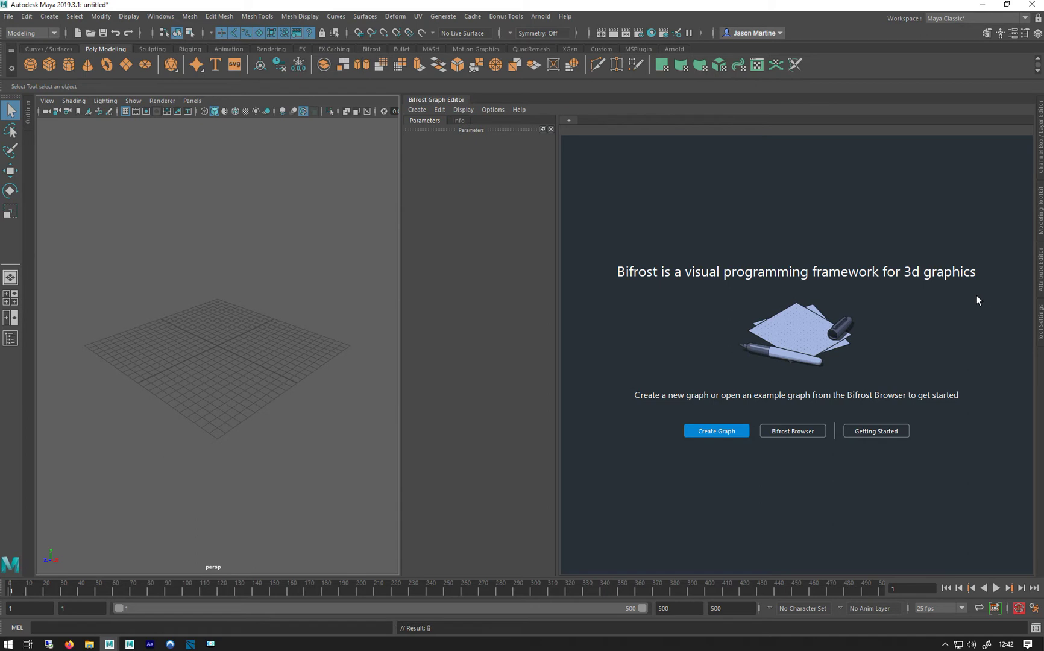
# Create a new Bifrost graph and rename it bifrostGraph_class in the Outliner
pyautogui.click(695, 435)
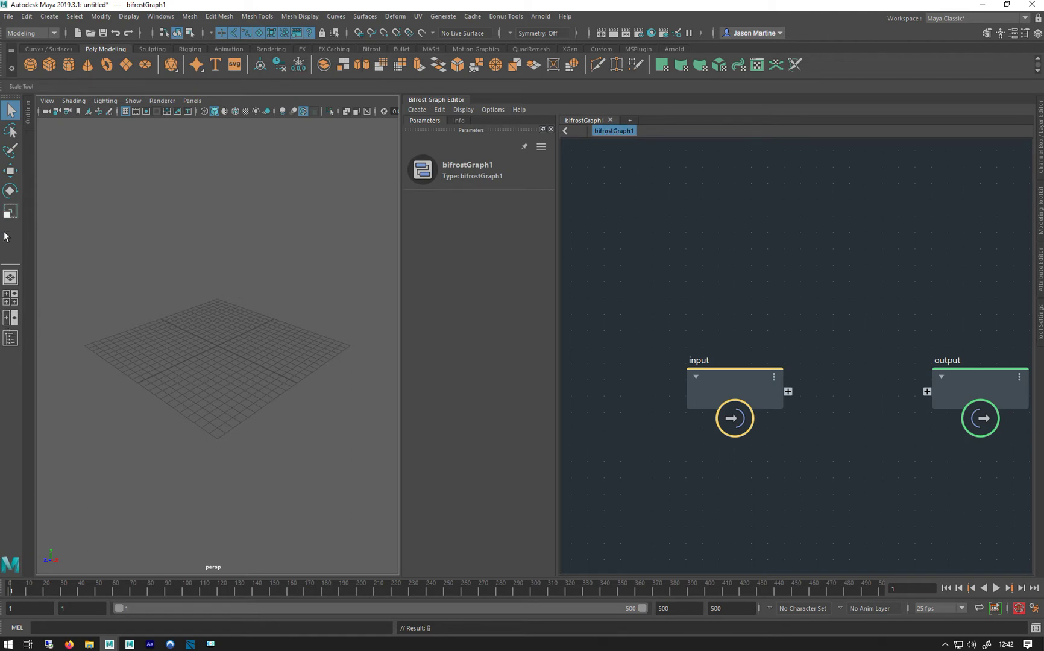
pyautogui.click(12, 318)
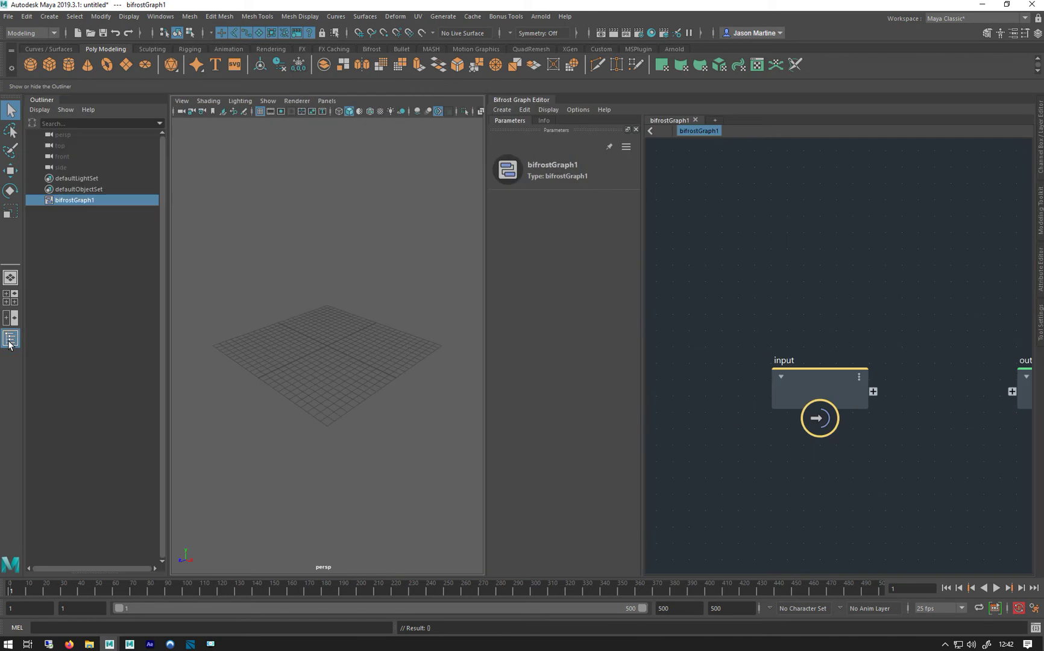
pyautogui.doubleClick(65, 200)
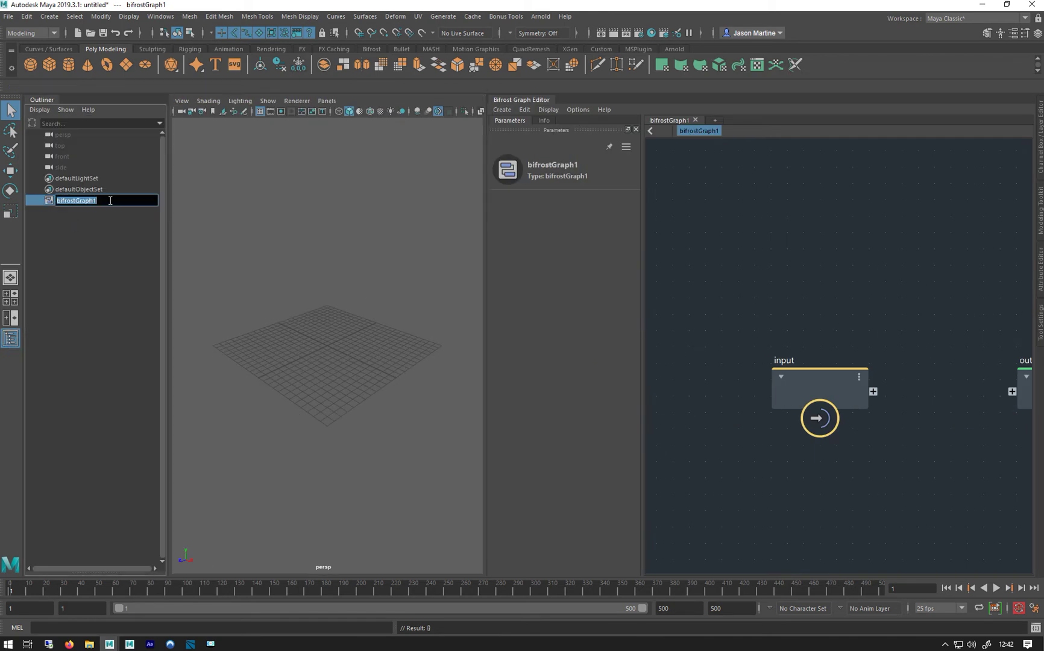
pyautogui.press('BackSpace')
pyautogui.write('_')
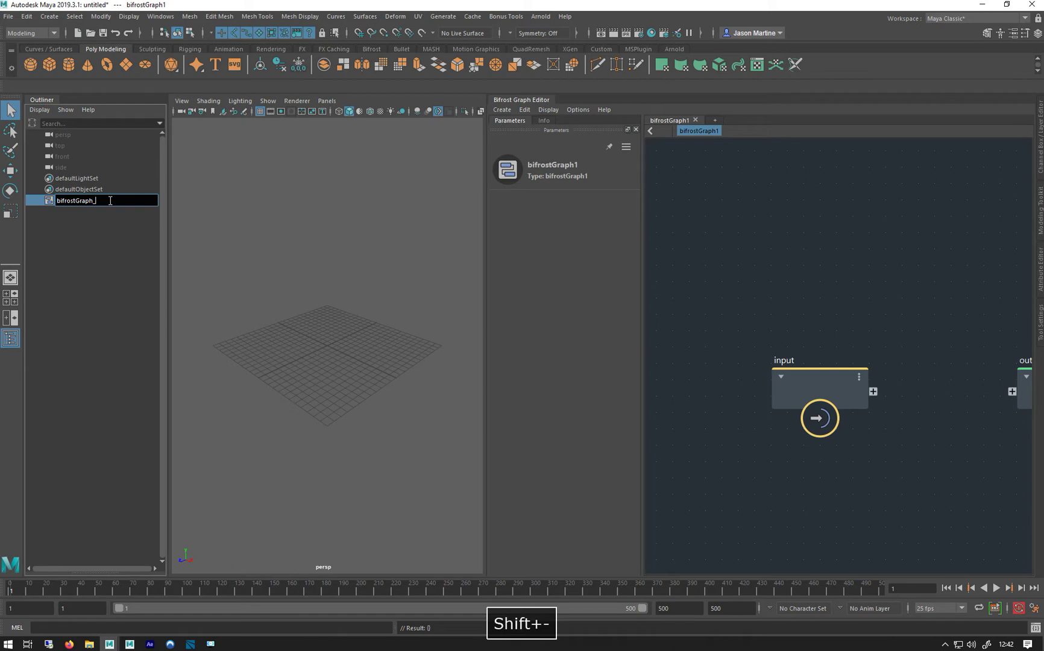
pyautogui.write('ck')
pyautogui.press('BackSpace')
pyautogui.write('lass')
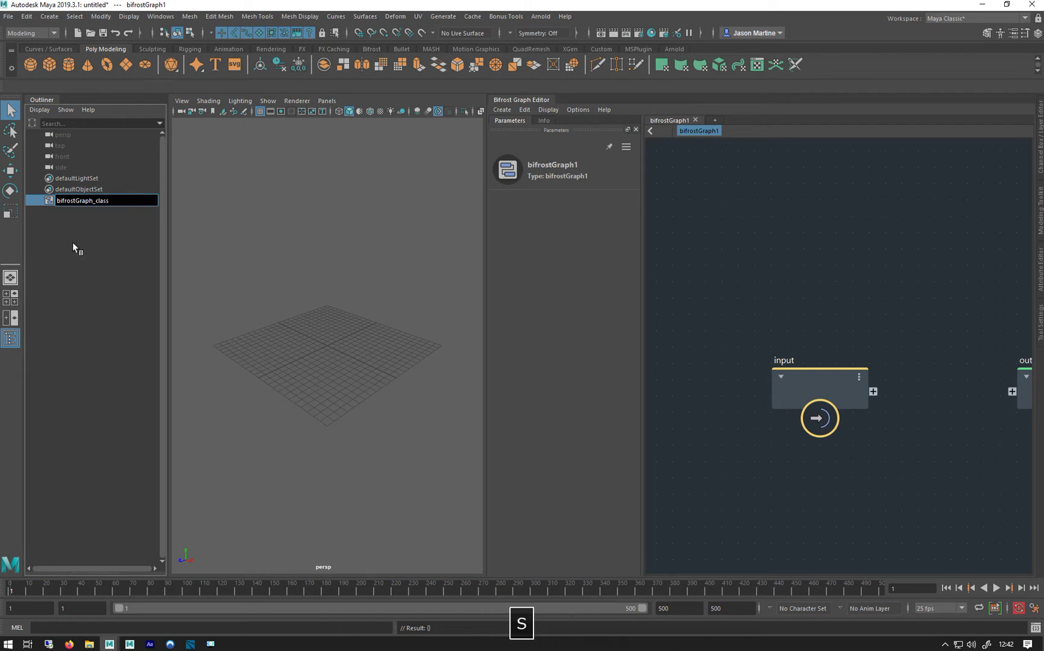
pyautogui.press('Return')
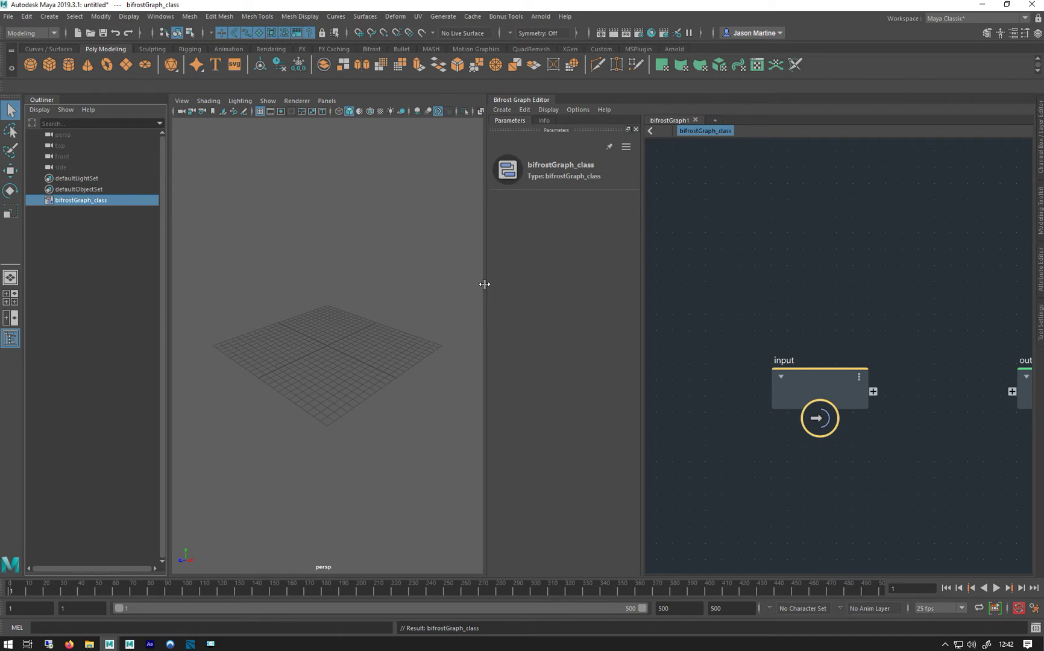
# Widen the graph editor and move the input and output nodes side by side into the upper part of the graph
pyautogui.moveTo(484, 284); pyautogui.dragTo(452, 284)
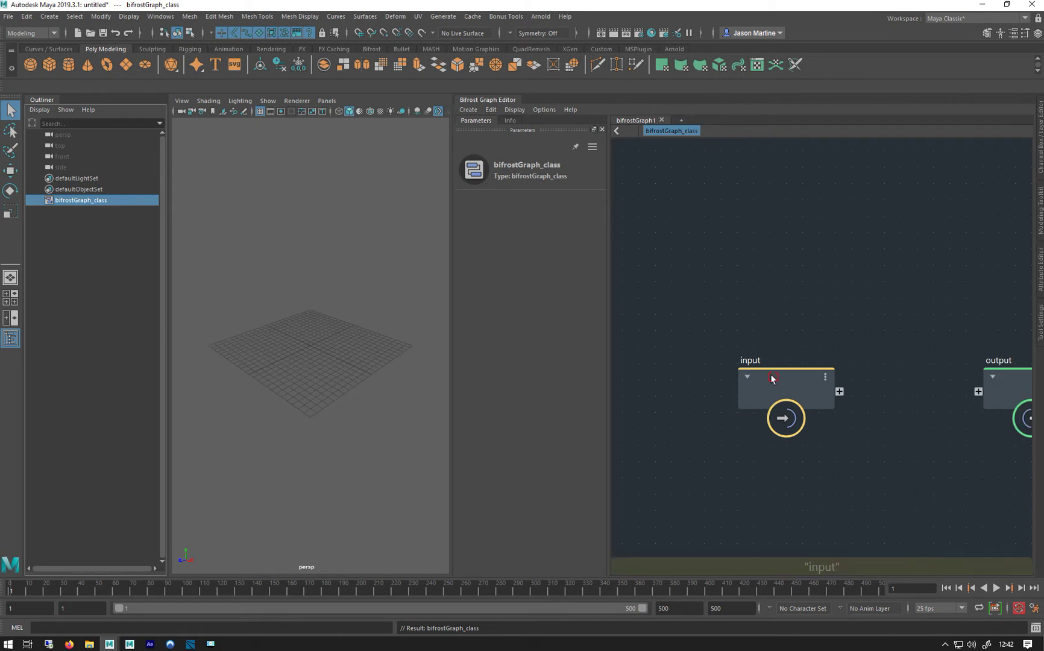
pyautogui.moveTo(772, 375); pyautogui.dragTo(718, 319)
pyautogui.click(1002, 380)
pyautogui.moveTo(1006, 380); pyautogui.dragTo(869, 292)
pyautogui.moveTo(712, 333); pyautogui.dragTo(686, 278)
pyautogui.click(893, 283)
pyautogui.moveTo(893, 283); pyautogui.dragTo(899, 259)
# Check the parameters of the input and output nodes, and delete the default input node
pyautogui.click(716, 294)
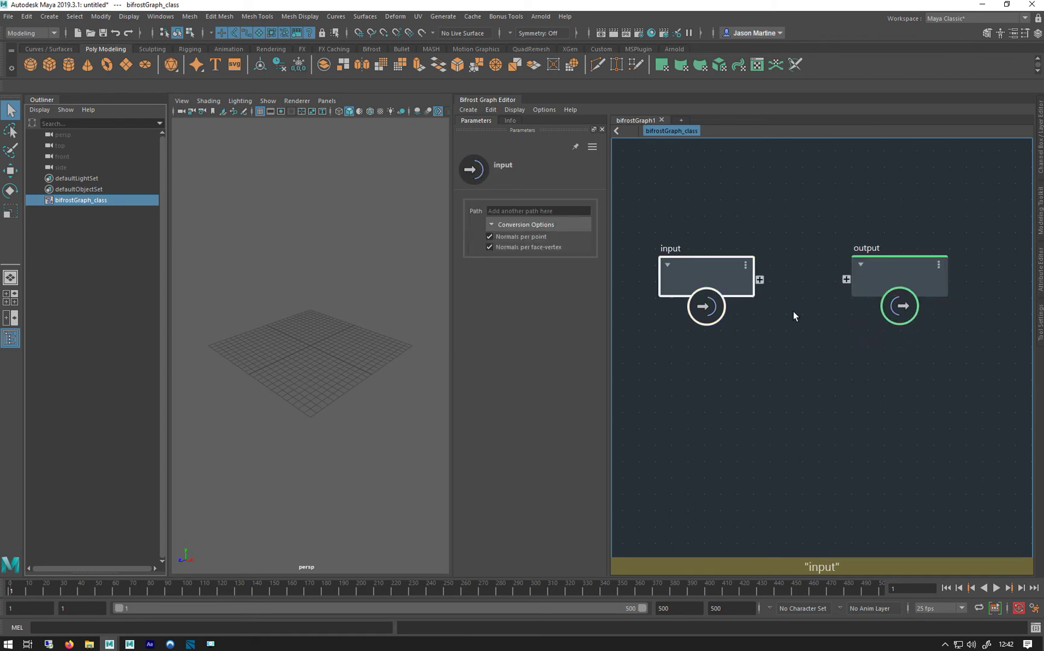
pyautogui.click(904, 279)
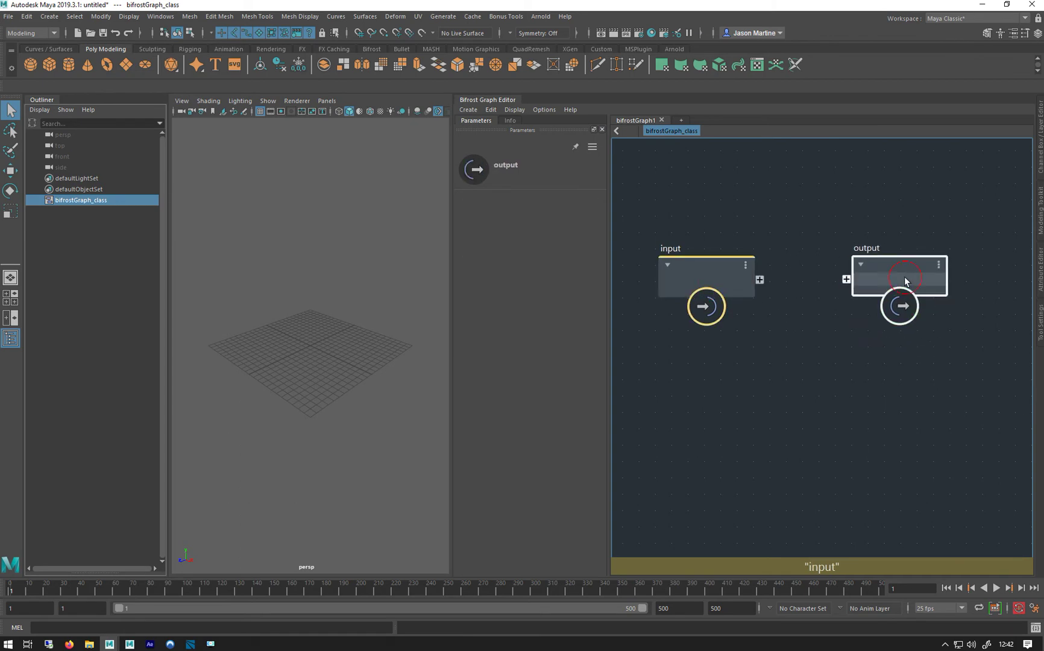
pyautogui.click(686, 269)
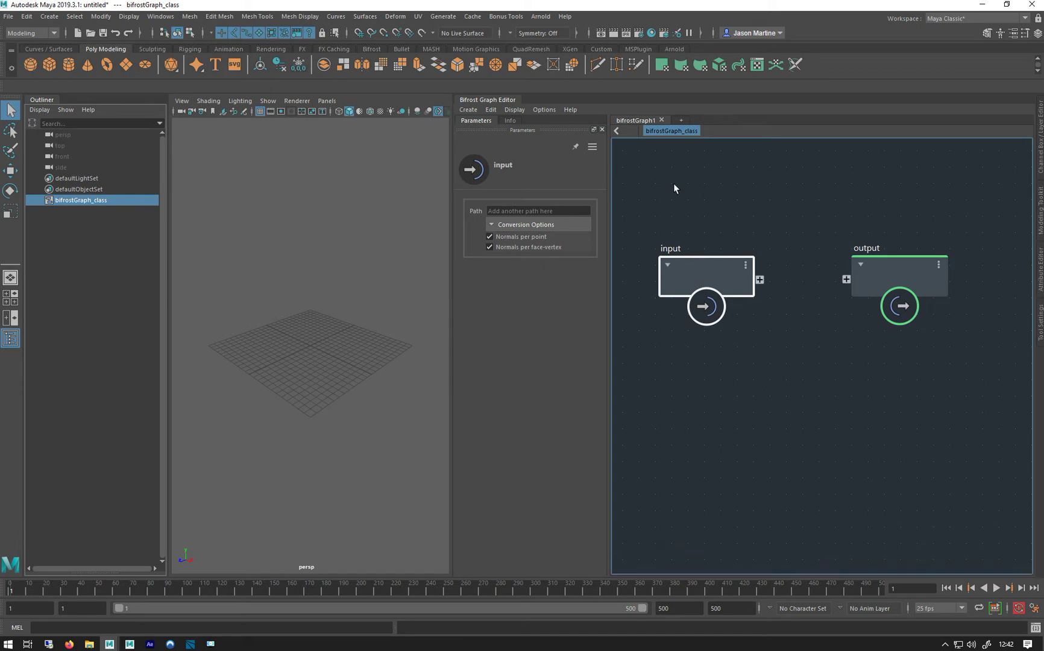
pyautogui.press('Delete')
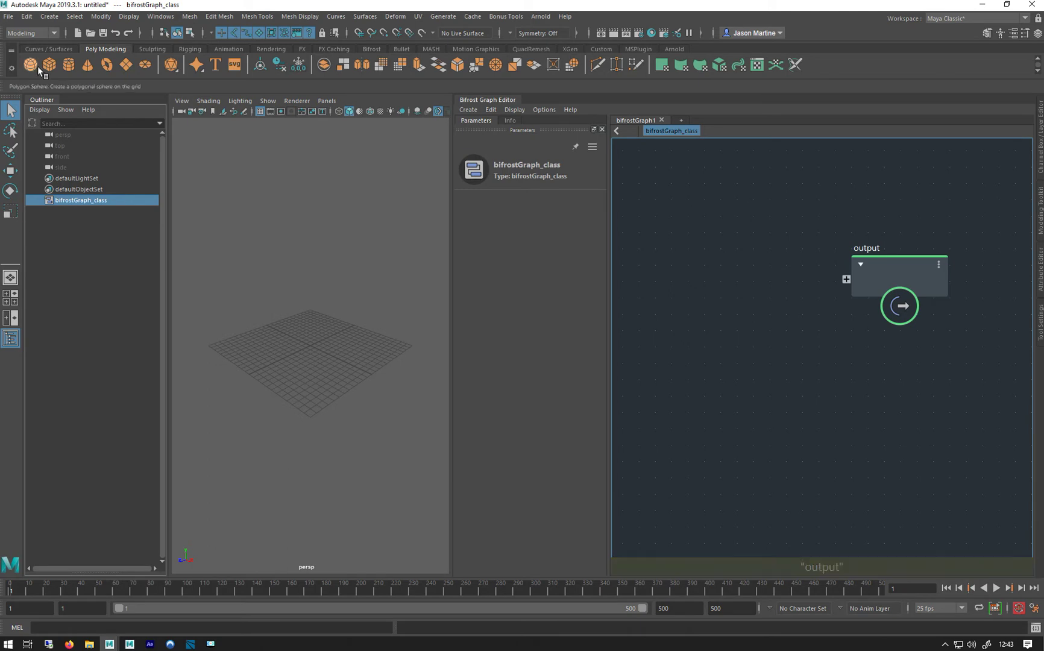
# Create a polygon plane scaled uniformly to about 20.8 and hide the viewport grid
pyautogui.click(124, 65)
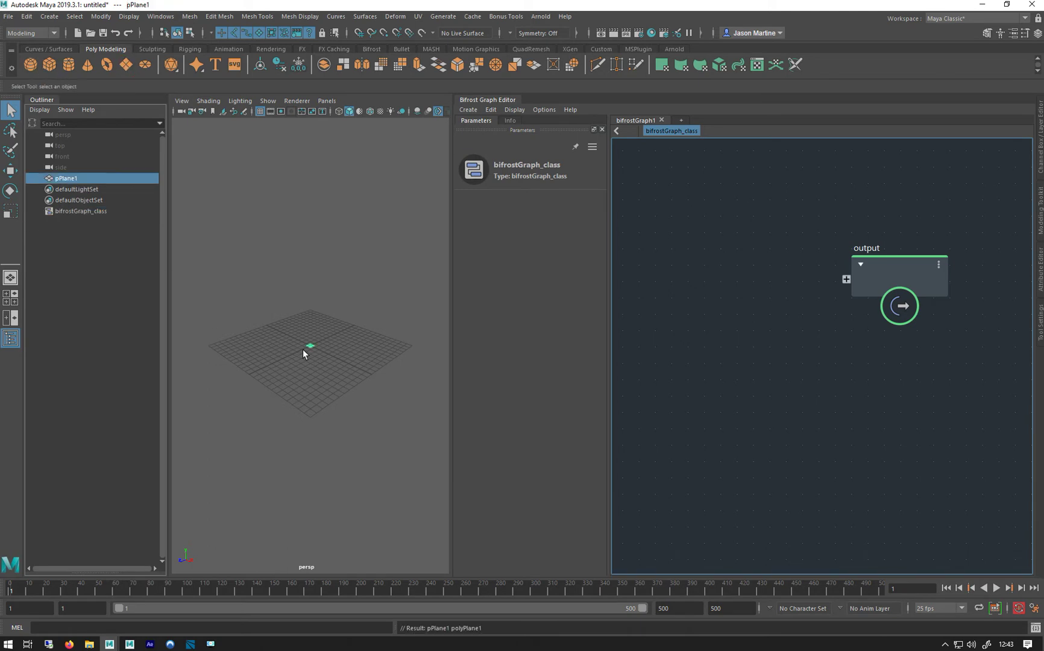
pyautogui.press('r')
pyautogui.moveTo(310, 346); pyautogui.dragTo(423, 345)
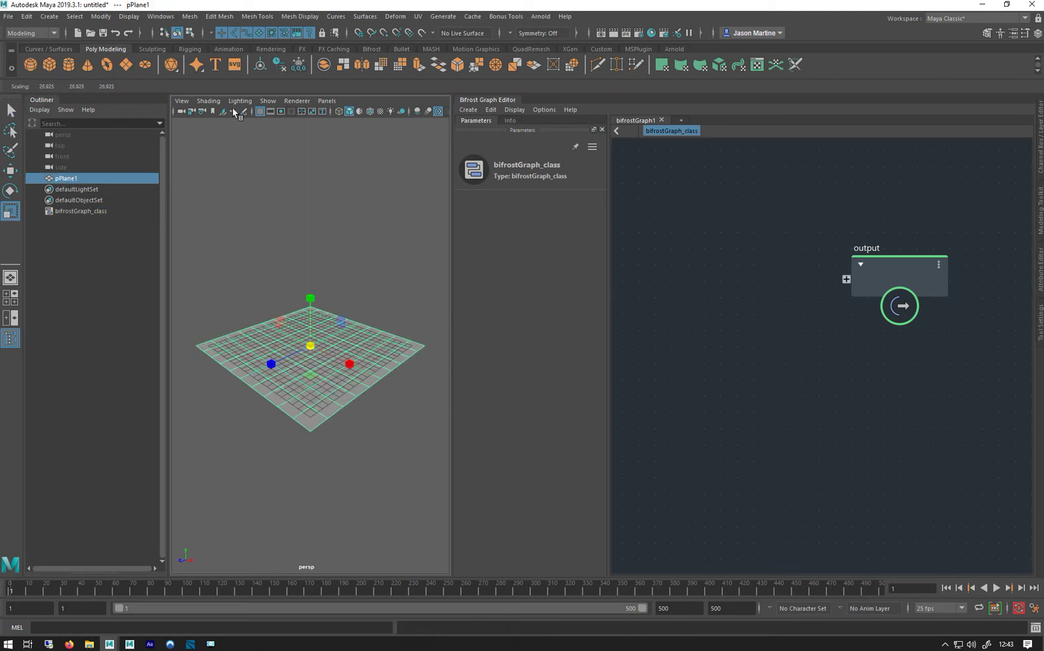
pyautogui.click(260, 111)
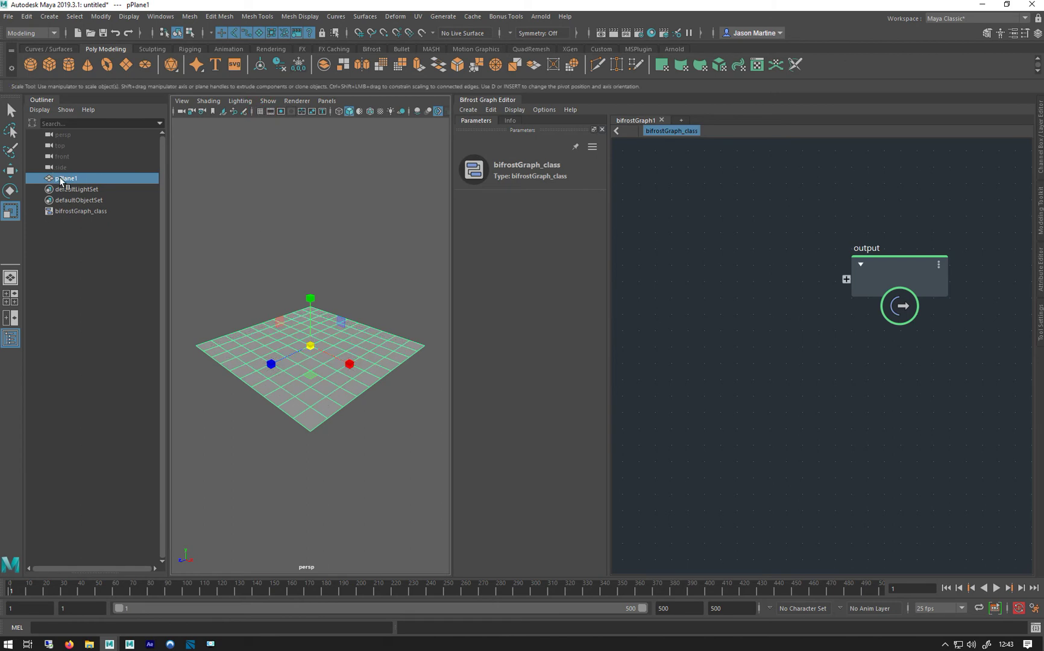
# Add the polygon plane to the Bifrost graph as an input node and line it up with the output node
pyautogui.moveTo(61, 179); pyautogui.dragTo(706, 243)
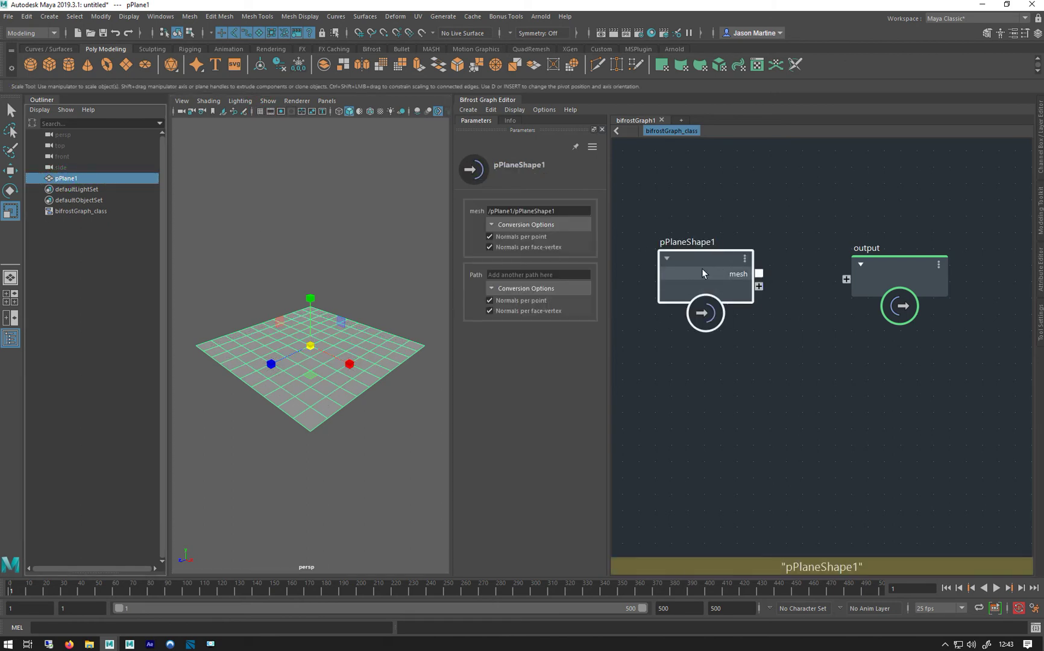
pyautogui.click(907, 271)
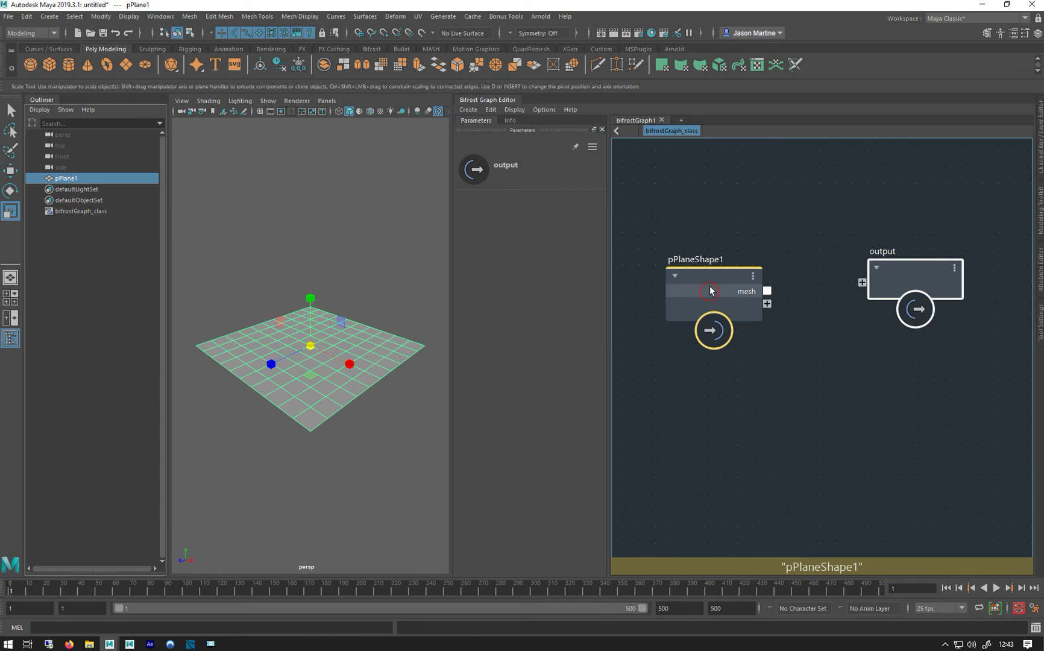
pyautogui.moveTo(709, 290); pyautogui.dragTo(709, 286)
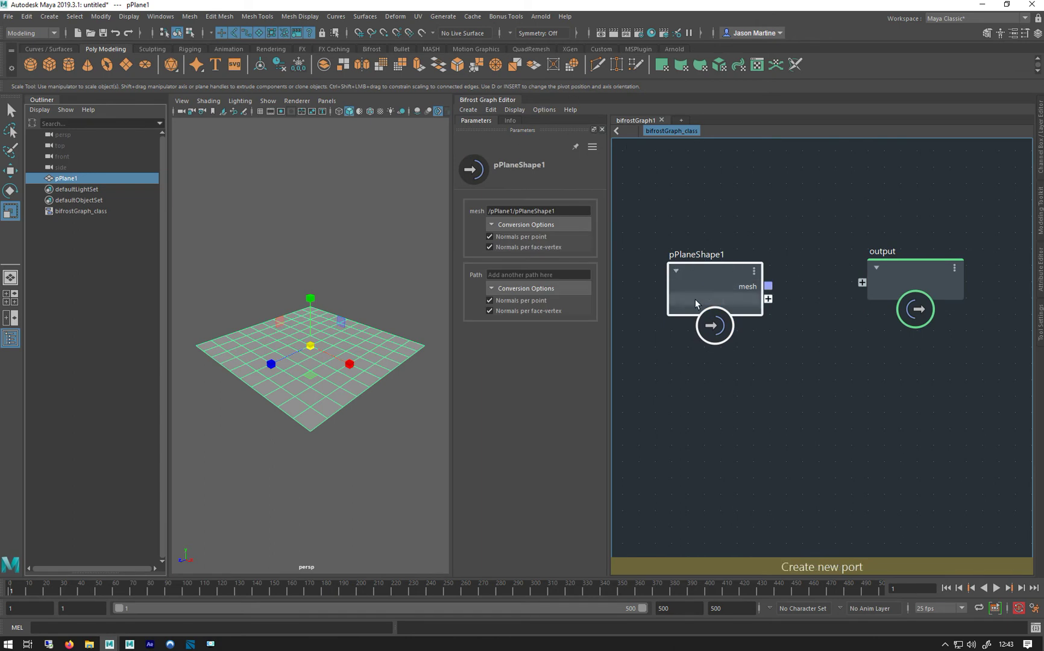
# Show node types in the graph and spread the plane's input node and the output node farther apart
pyautogui.click(509, 111)
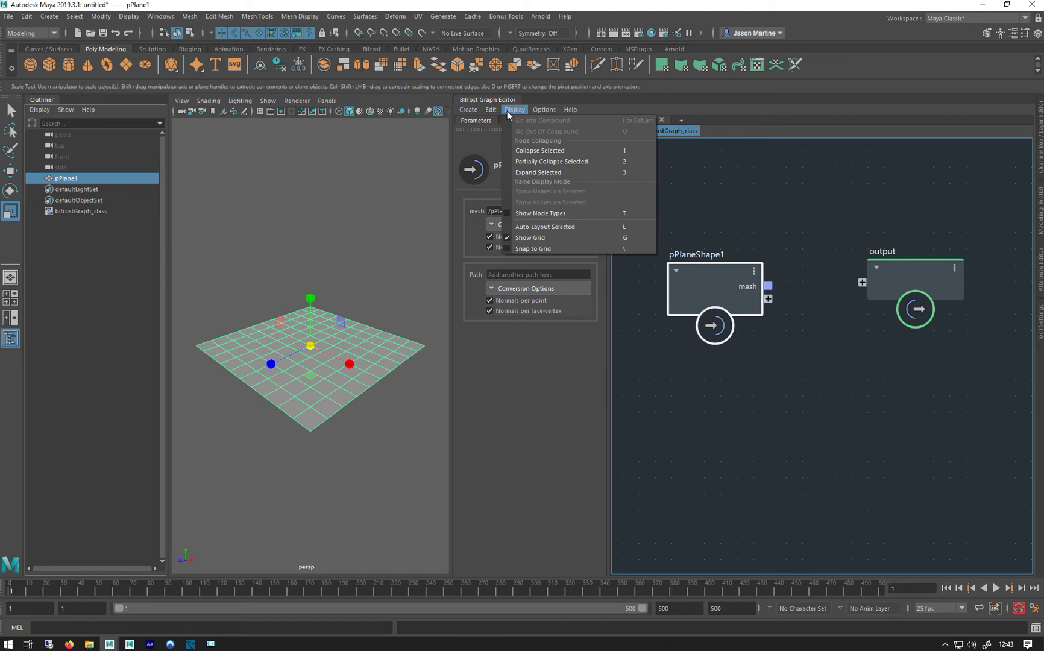
pyautogui.click(525, 212)
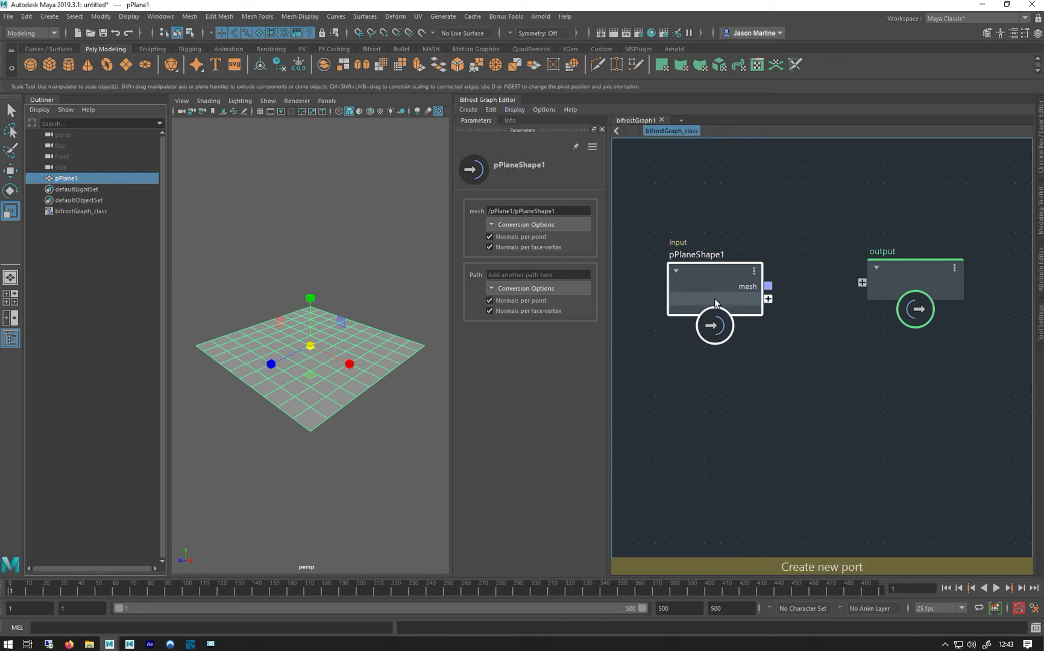
pyautogui.moveTo(714, 298); pyautogui.dragTo(707, 301)
pyautogui.moveTo(905, 286); pyautogui.dragTo(910, 296)
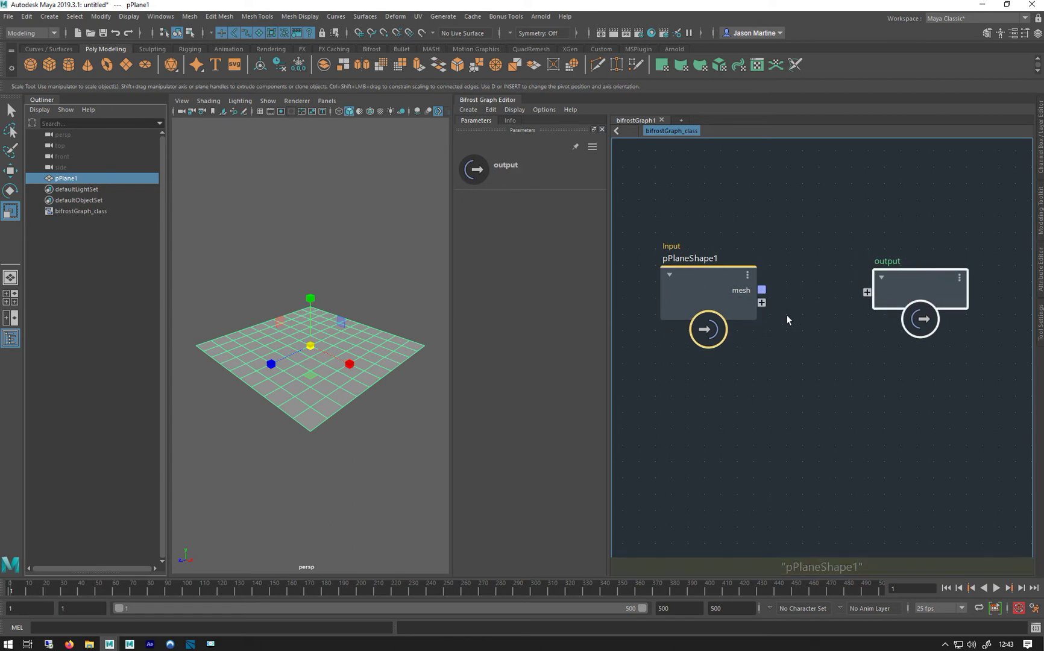
pyautogui.moveTo(951, 301); pyautogui.dragTo(960, 282)
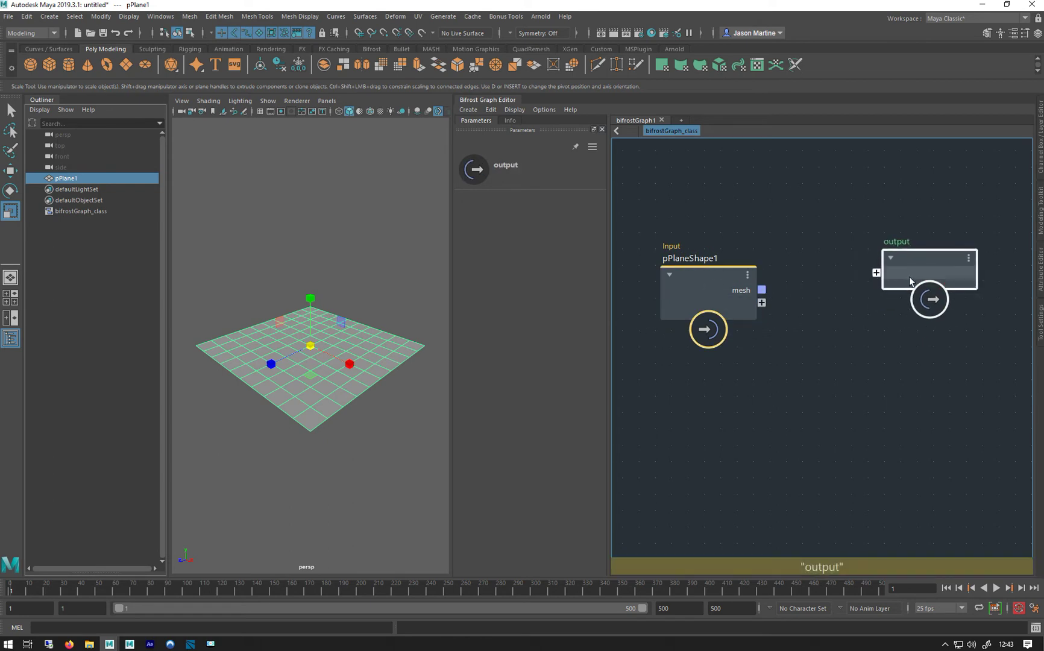
pyautogui.moveTo(710, 297); pyautogui.dragTo(696, 271)
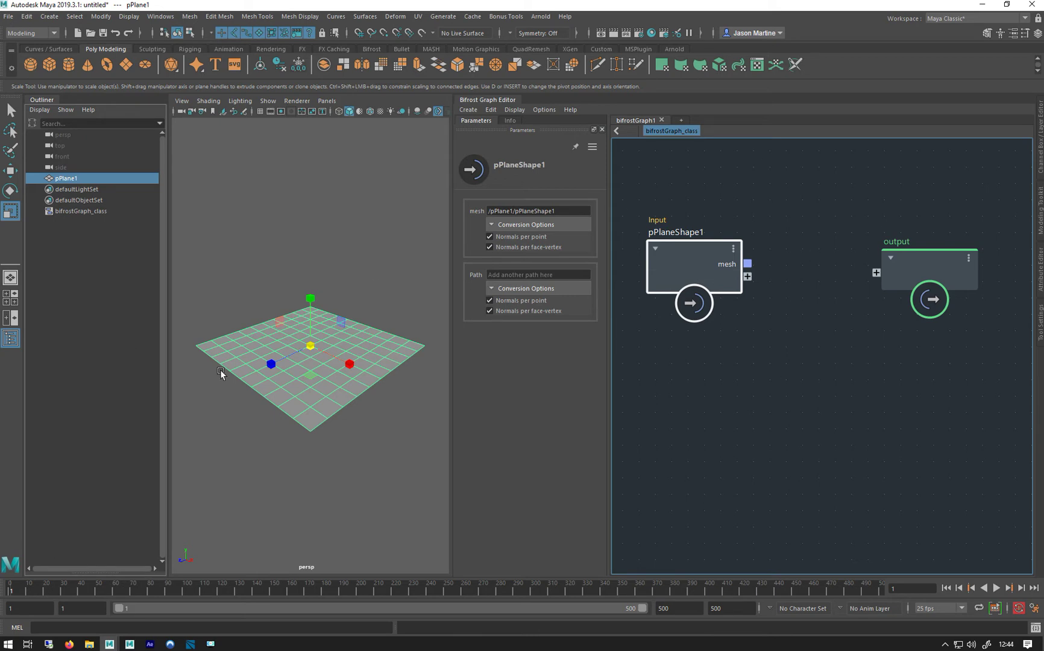
# Align the two nodes and connect the mesh port of pPlaneShape1 to a new port on the output node
pyautogui.moveTo(670, 264); pyautogui.dragTo(665, 284)
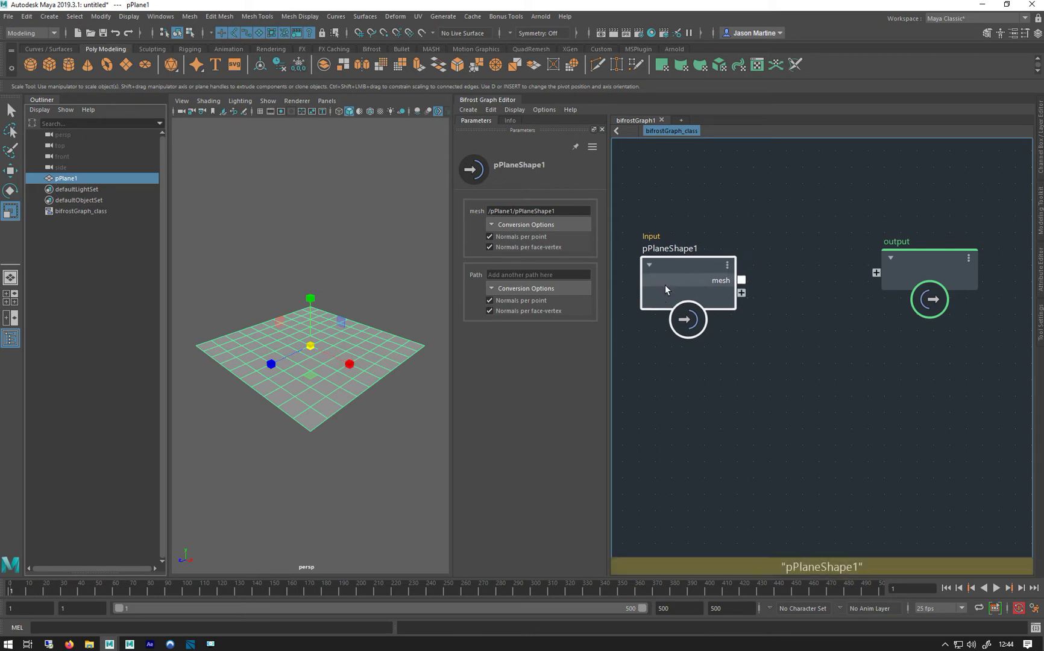
pyautogui.moveTo(928, 268); pyautogui.dragTo(932, 272)
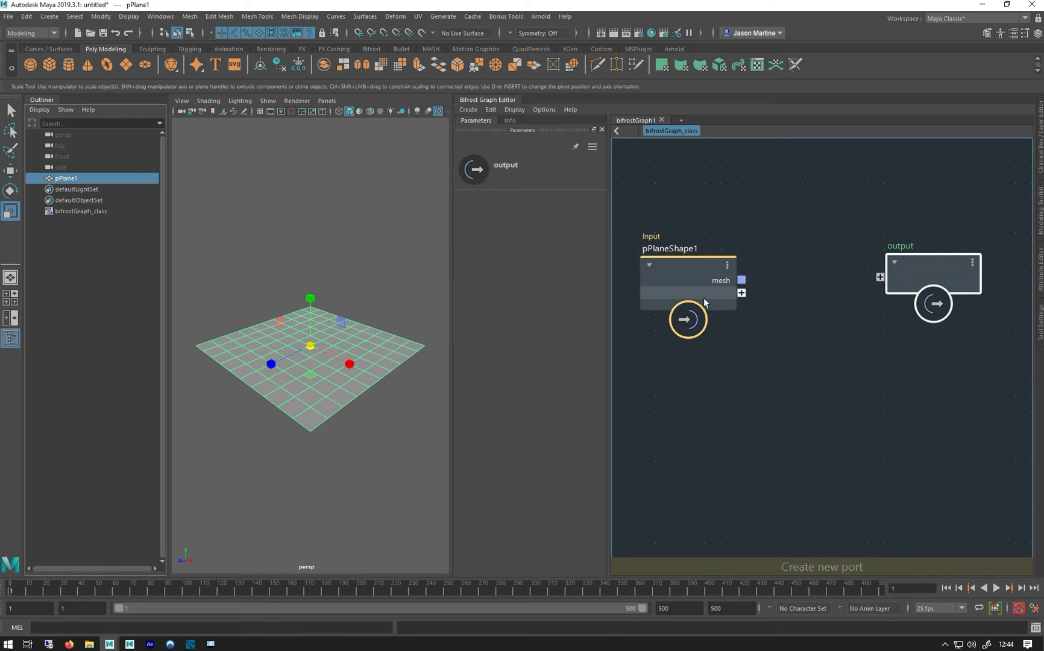
pyautogui.moveTo(688, 284); pyautogui.dragTo(672, 275)
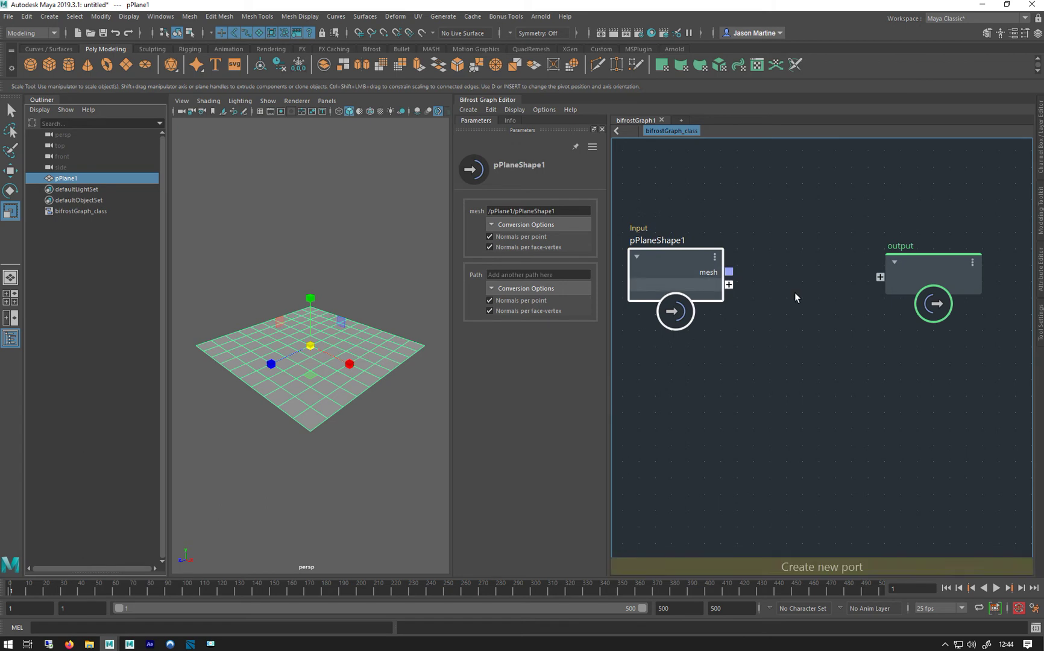
pyautogui.moveTo(928, 275); pyautogui.dragTo(928, 261)
pyautogui.moveTo(697, 286); pyautogui.dragTo(699, 275)
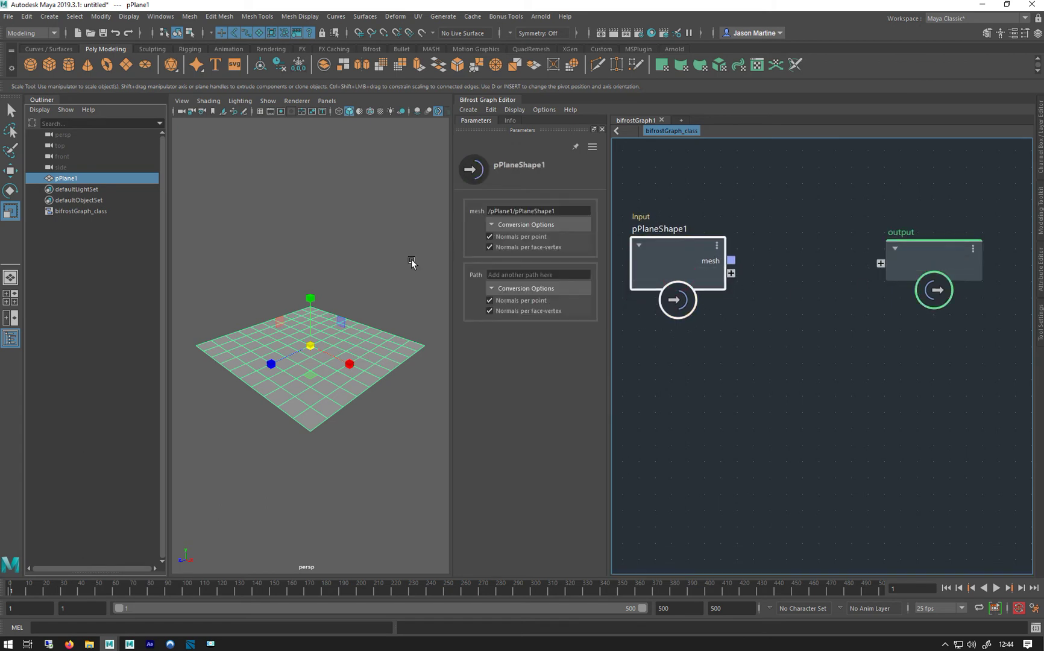
pyautogui.click(924, 241)
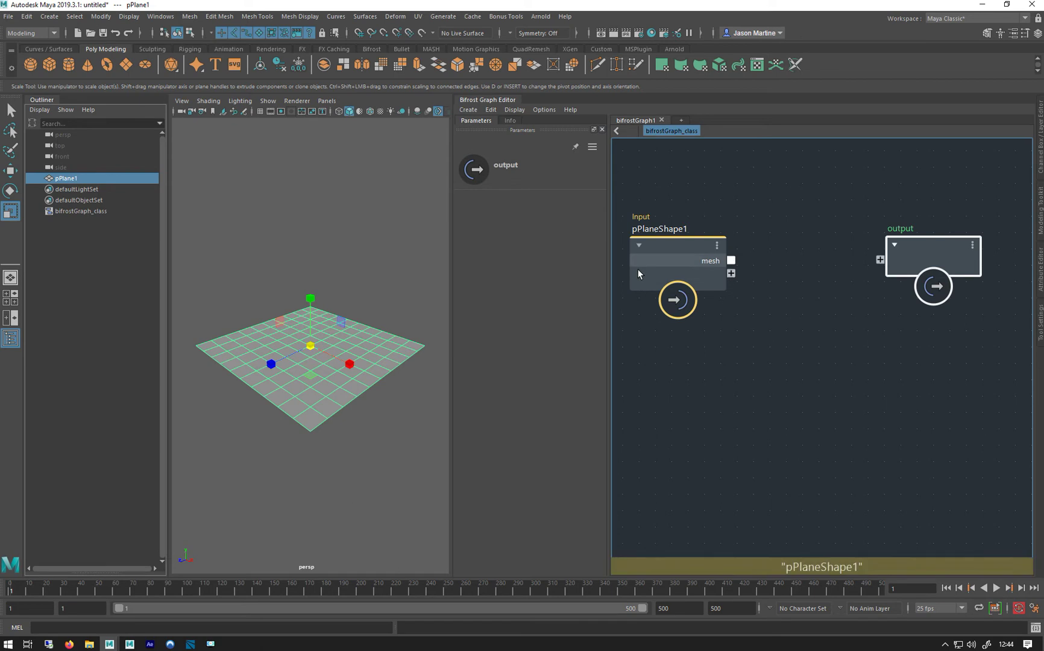
pyautogui.moveTo(731, 261); pyautogui.dragTo(899, 254)
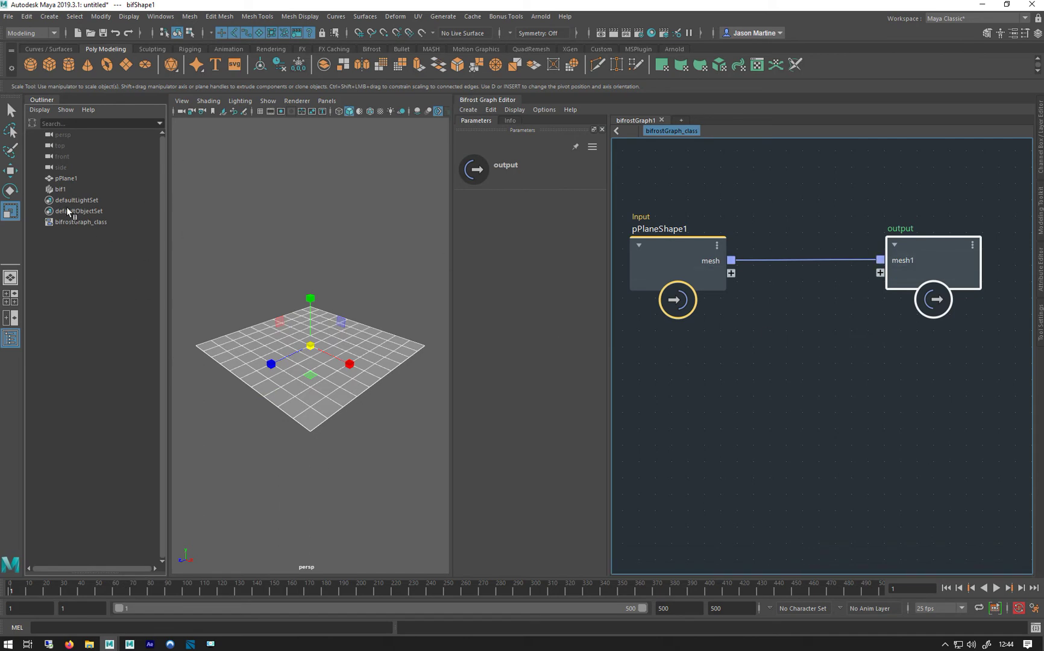
# Move the Bifrost object bif1 along the Z axis so it sits right beside the original polygon plane
pyautogui.click(62, 190)
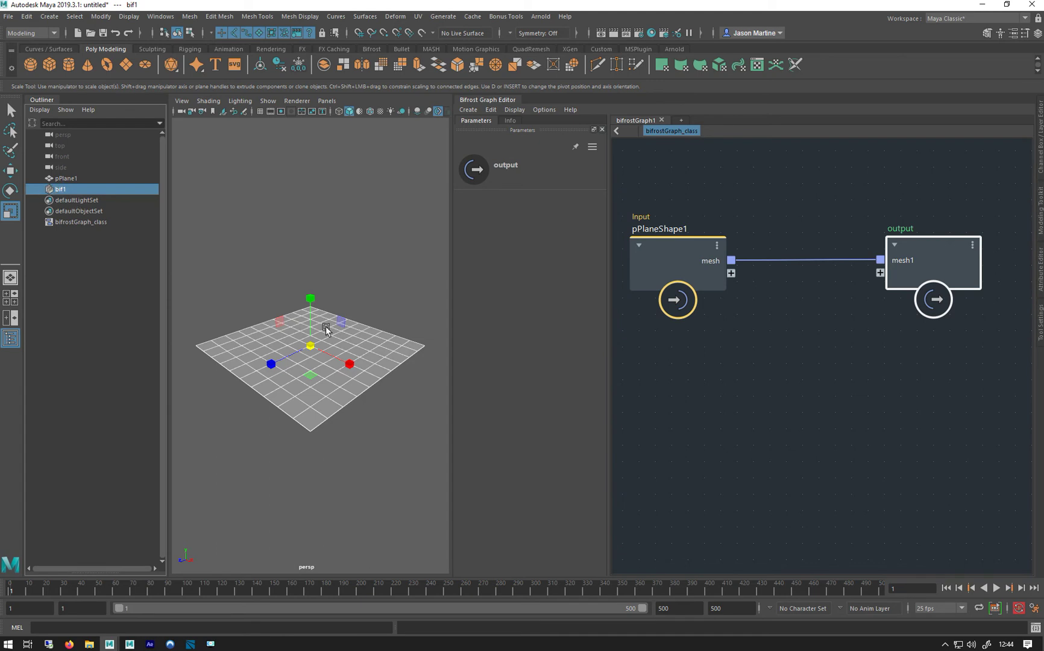
pyautogui.press('w')
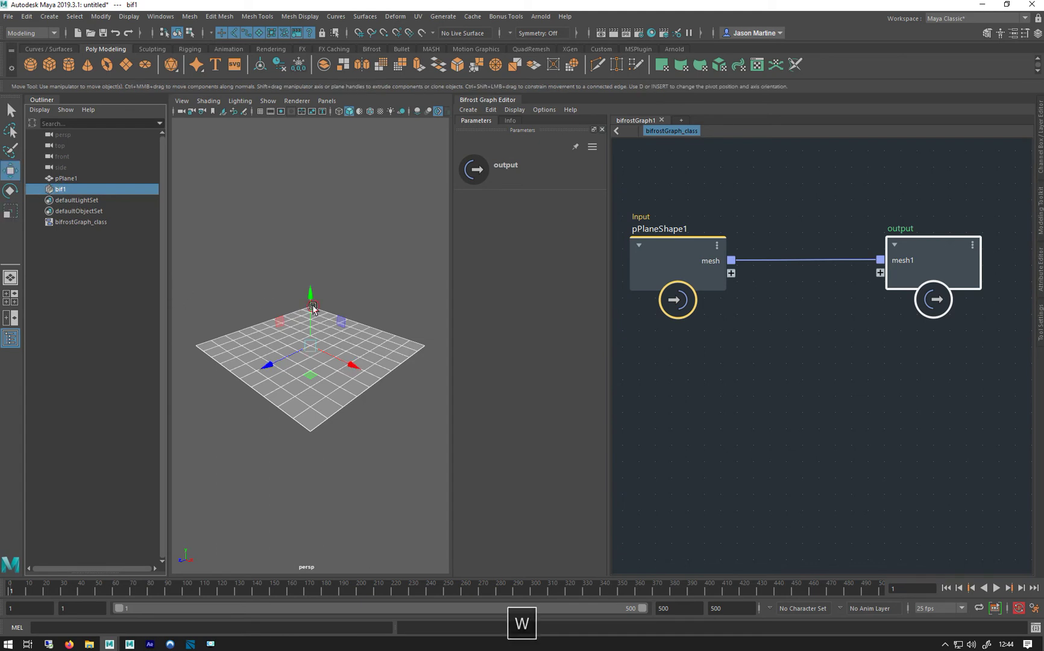
pyautogui.moveTo(302, 305); pyautogui.dragTo(298, 245)
pyautogui.moveTo(273, 304); pyautogui.dragTo(410, 236)
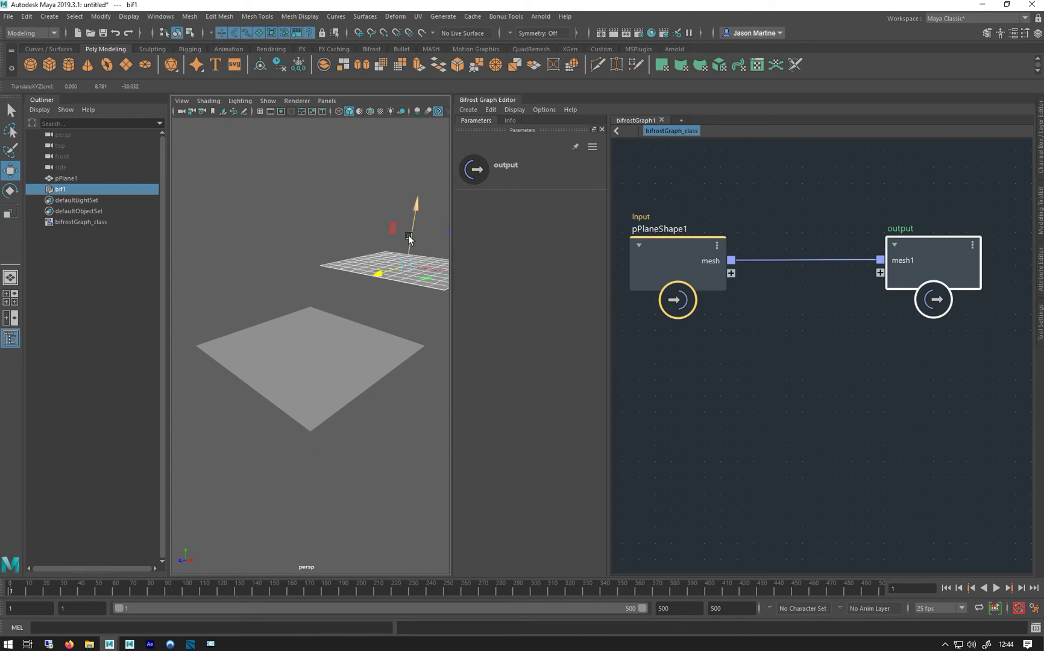
pyautogui.hotkey('ctrl', 'z')
pyautogui.hotkey('ctrl', 'z')
pyautogui.hotkey('ctrl', 'z')
pyautogui.hotkey('ctrl', 'z')
pyautogui.hotkey('ctrl', 'z')
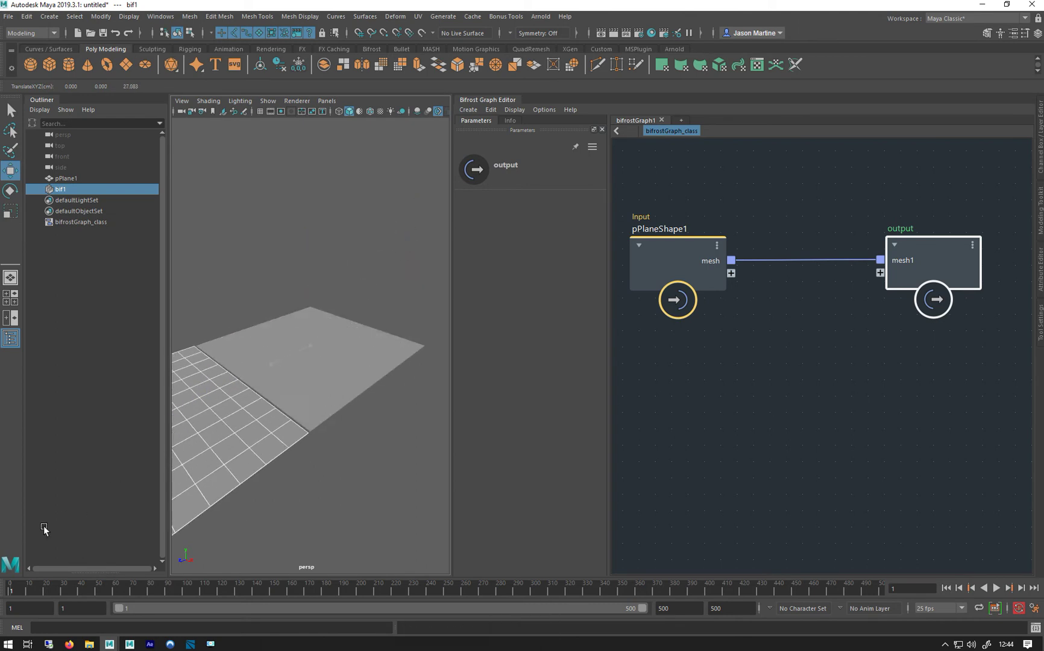
# Compare the original pPlane1 with the Bifrost output bif1 by selecting them alternately in the viewport
pyautogui.keyDown('alt'); pyautogui.moveTo(268, 240); pyautogui.dragTo(328, 235); pyautogui.keyUp('alt')
pyautogui.click(289, 296)
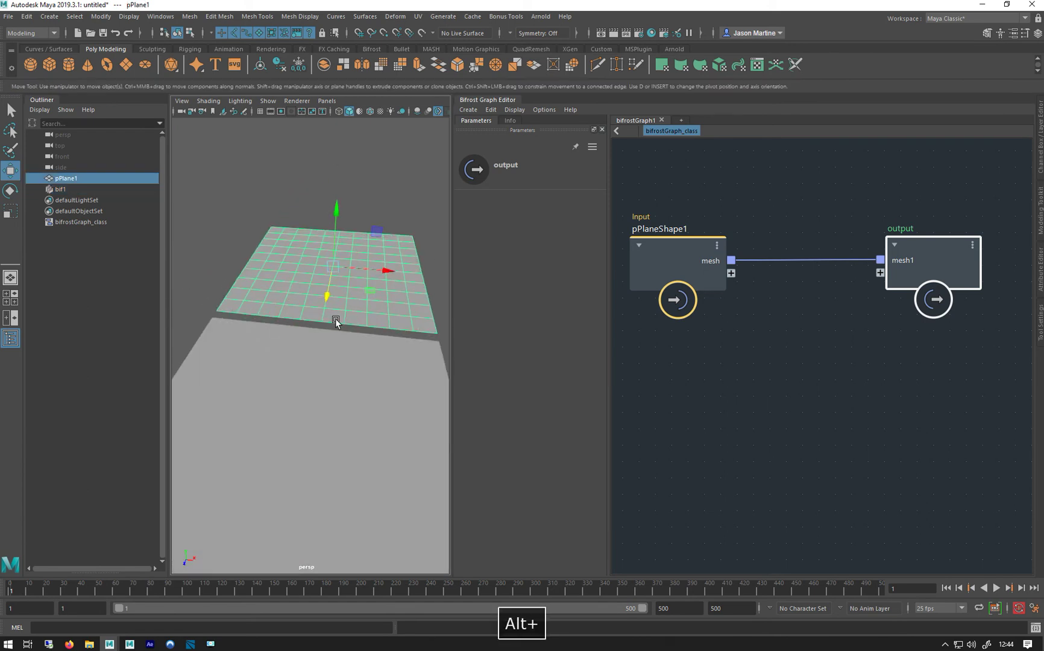
pyautogui.keyDown('alt'); pyautogui.moveTo(336, 322); pyautogui.dragTo(298, 368); pyautogui.keyUp('alt')
pyautogui.click(306, 380)
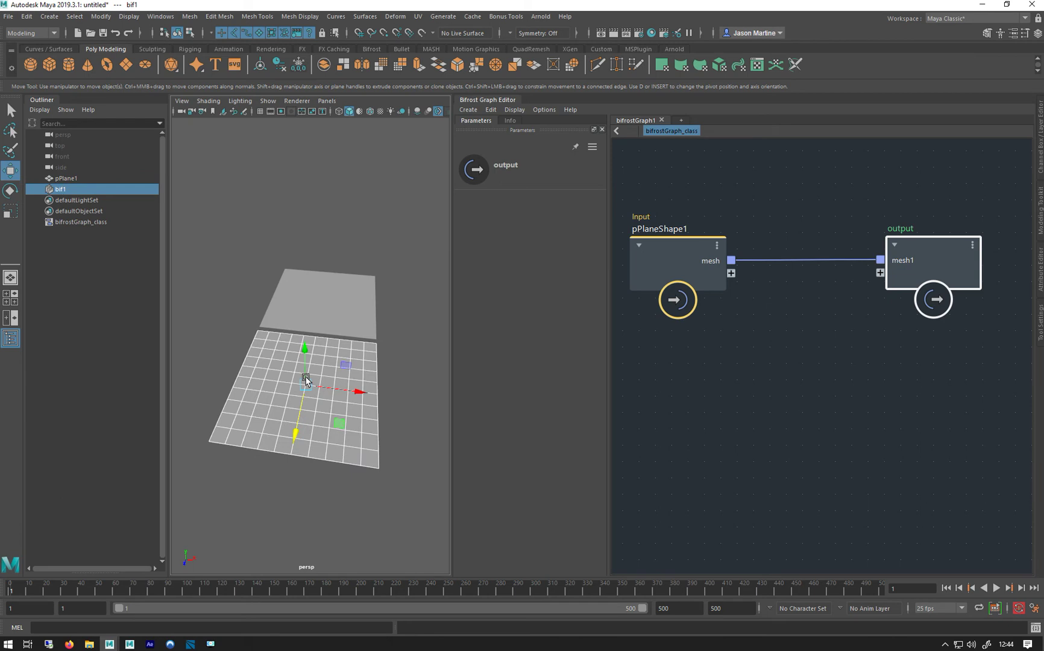
pyautogui.click(329, 299)
pyautogui.click(314, 371)
pyautogui.click(284, 308)
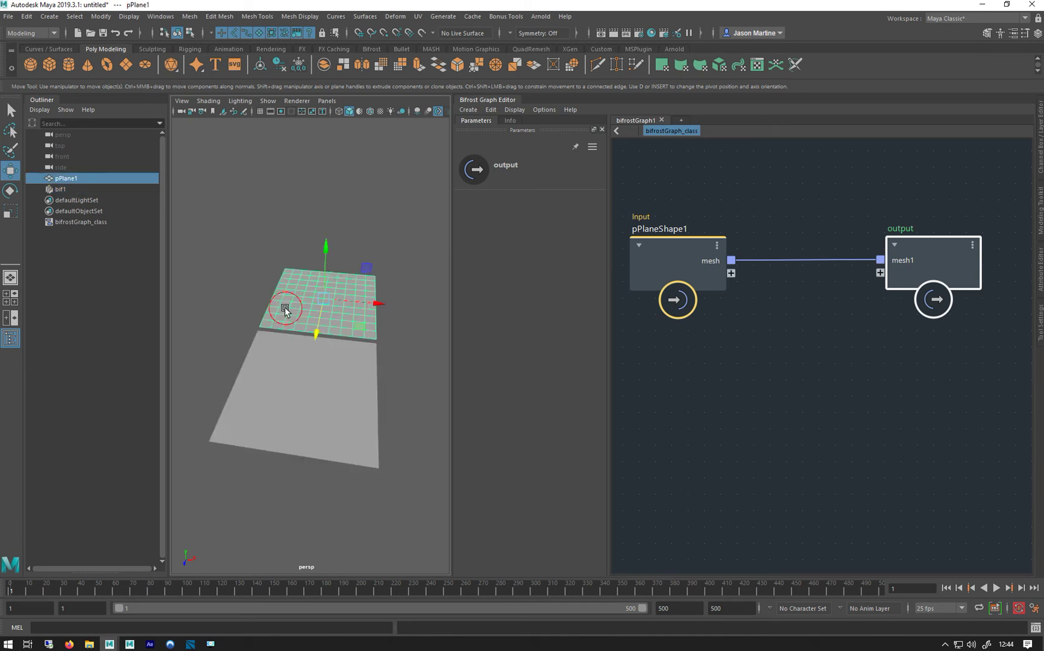
pyautogui.click(268, 388)
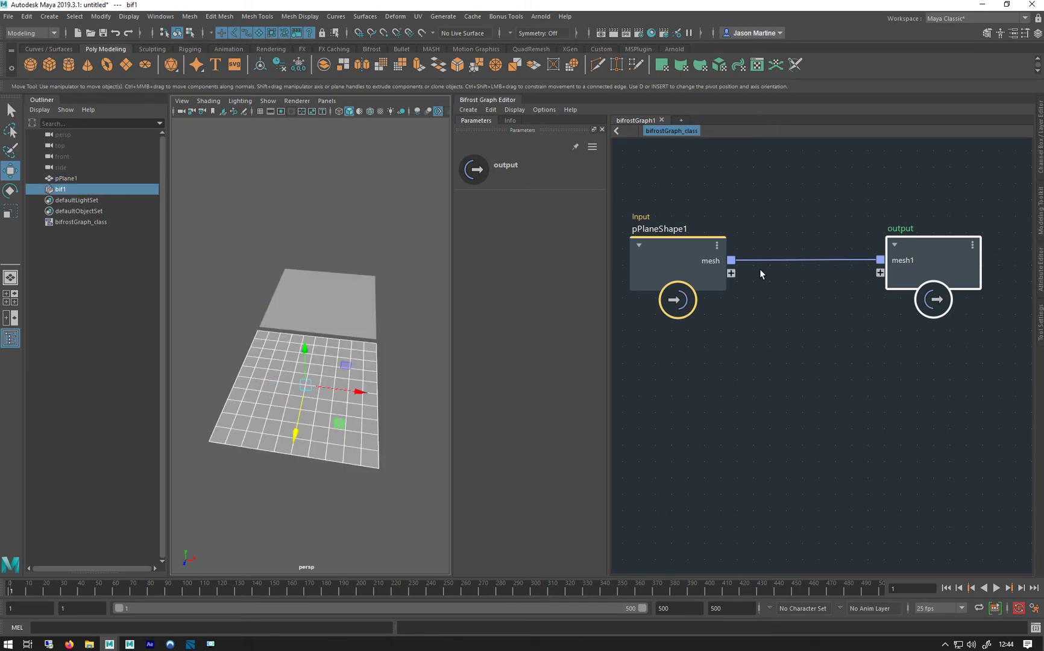
# Spread the pPlaneShape1 and output nodes farther apart and level them so their connection runs straight
pyautogui.click(665, 285)
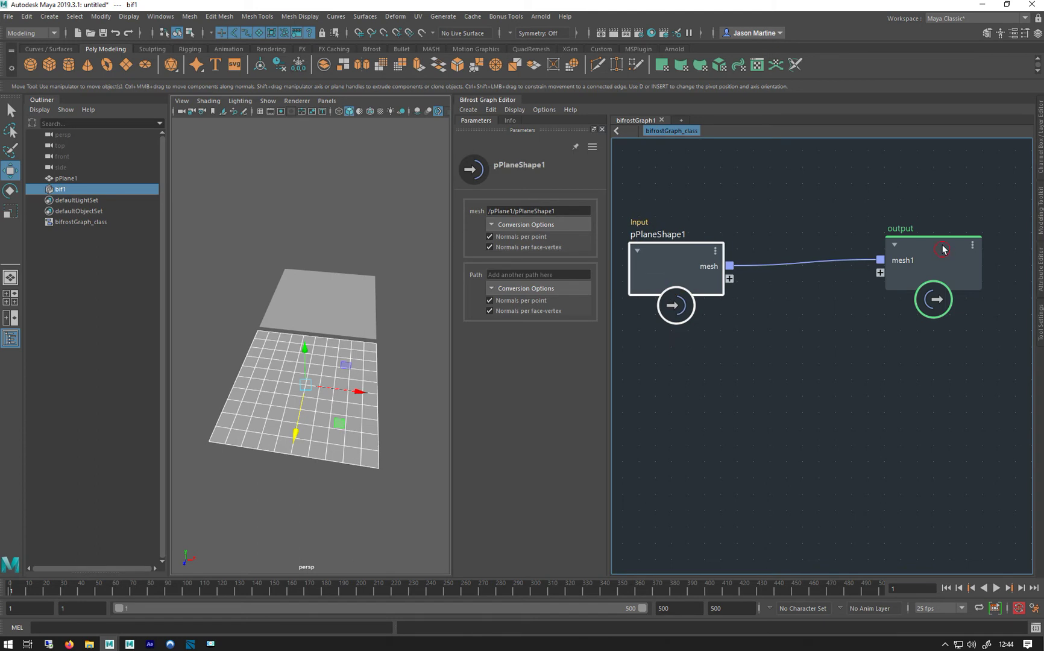
pyautogui.moveTo(934, 245); pyautogui.dragTo(769, 292)
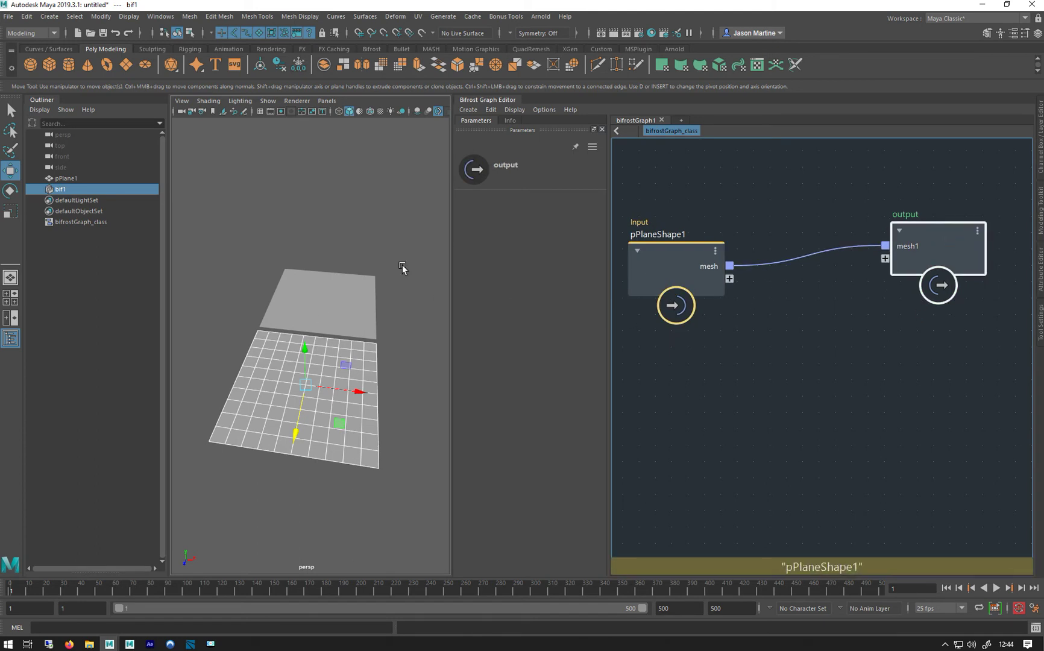
pyautogui.moveTo(402, 268); pyautogui.dragTo(175, 248)
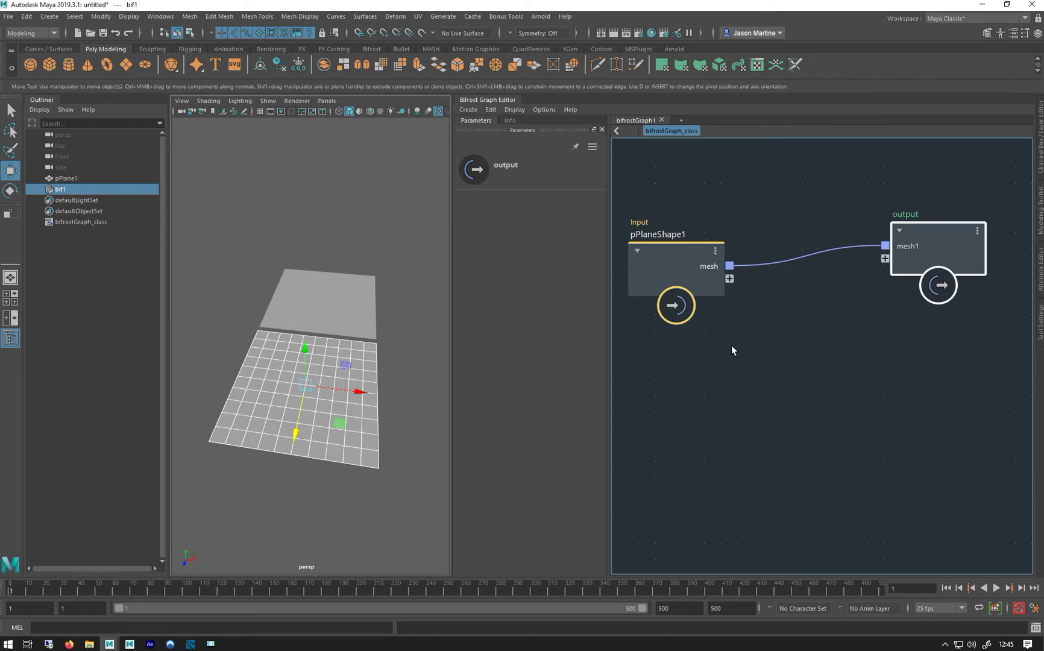
pyautogui.click(711, 282)
pyautogui.moveTo(711, 282); pyautogui.dragTo(711, 271)
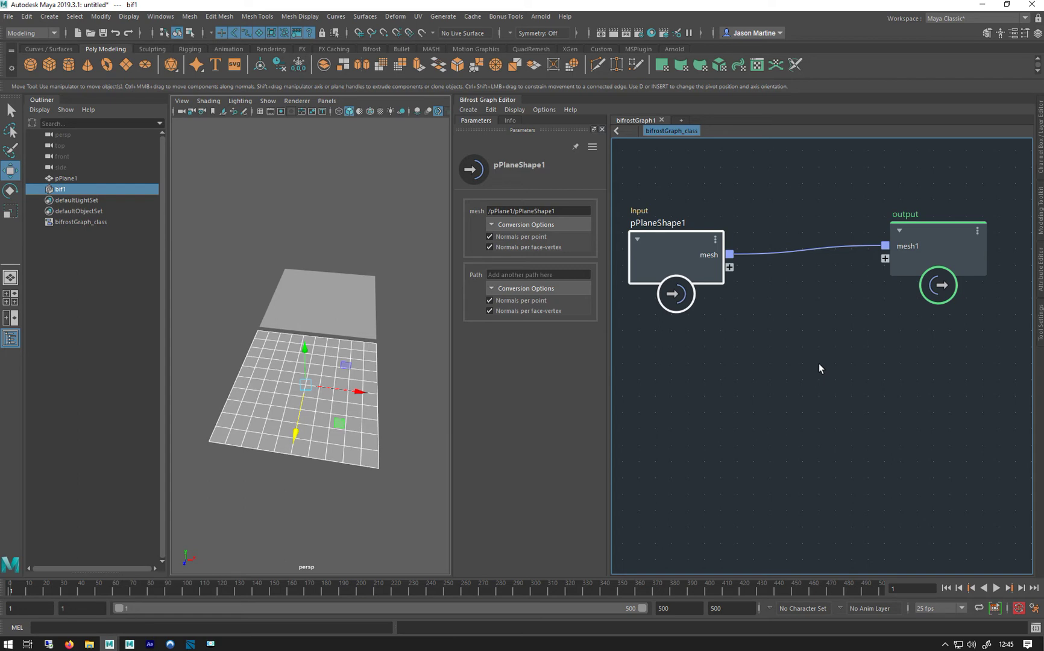
pyautogui.moveTo(646, 259); pyautogui.dragTo(647, 254)
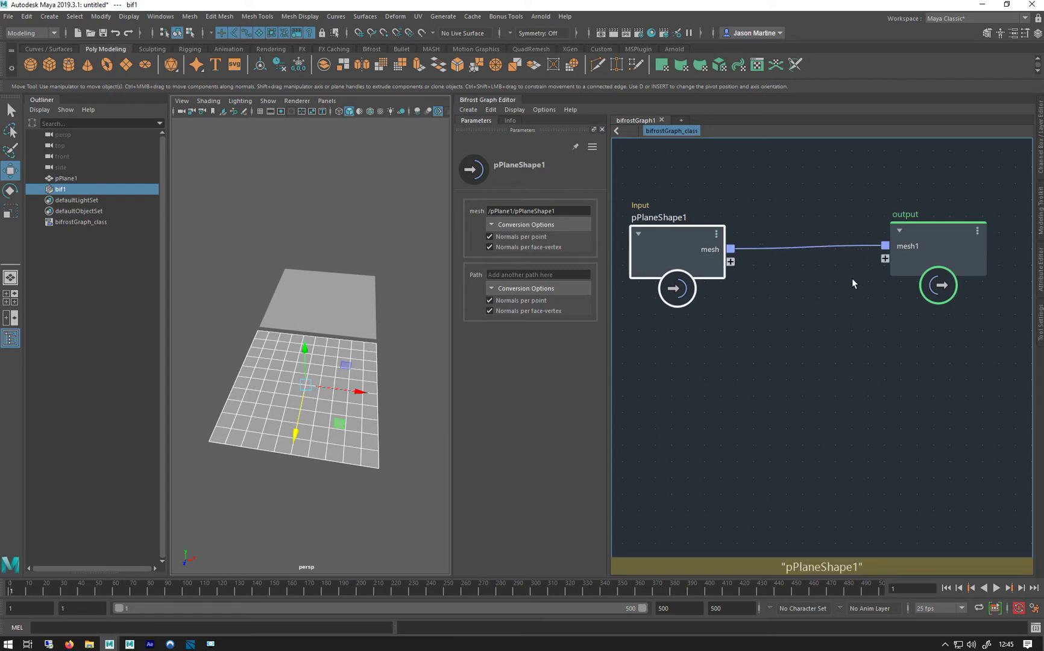
pyautogui.moveTo(902, 256); pyautogui.dragTo(907, 256)
pyautogui.click(659, 237)
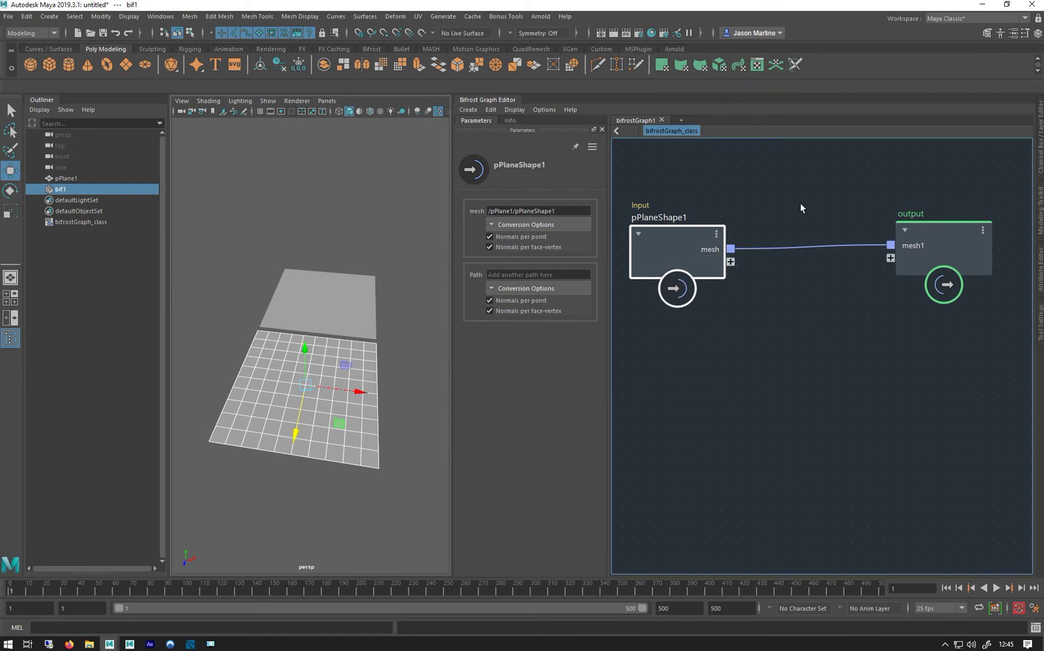
pyautogui.moveTo(980, 258); pyautogui.dragTo(993, 254)
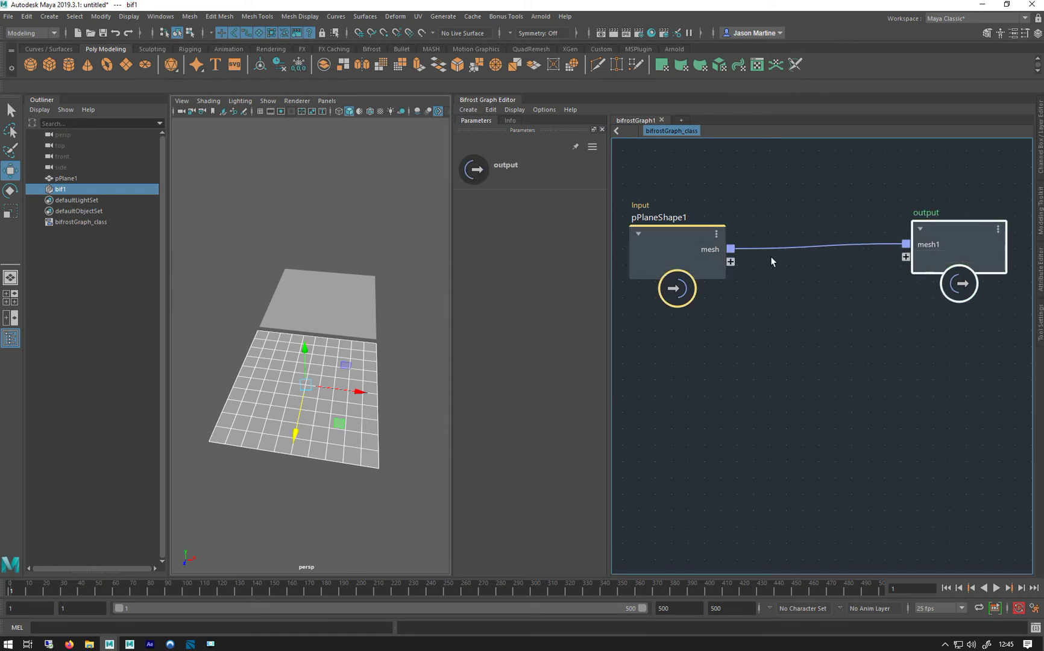
pyautogui.moveTo(692, 259); pyautogui.dragTo(682, 255)
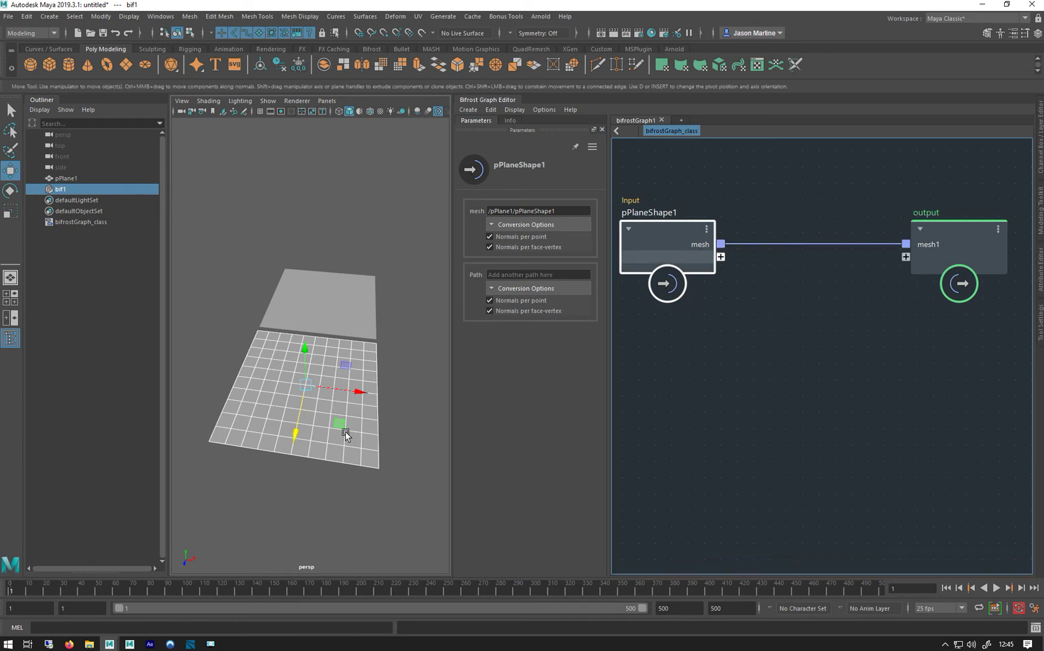
# Add a watchpoint to the mesh connection near pPlaneShape1 and move both nodes clear of its property table
pyautogui.rightClick(778, 243)
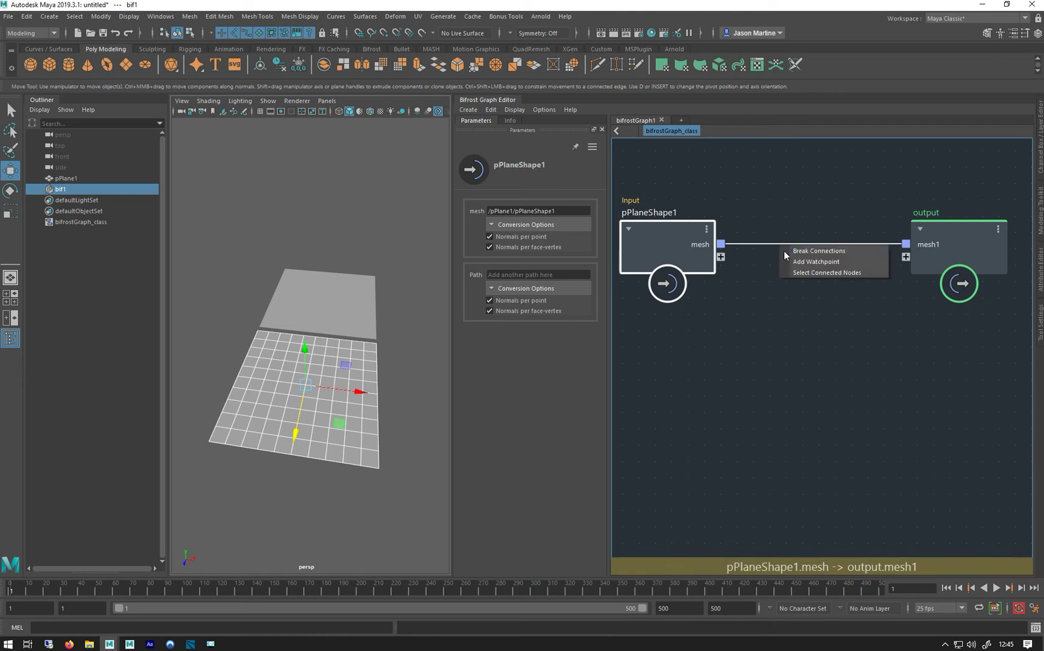
pyautogui.click(794, 261)
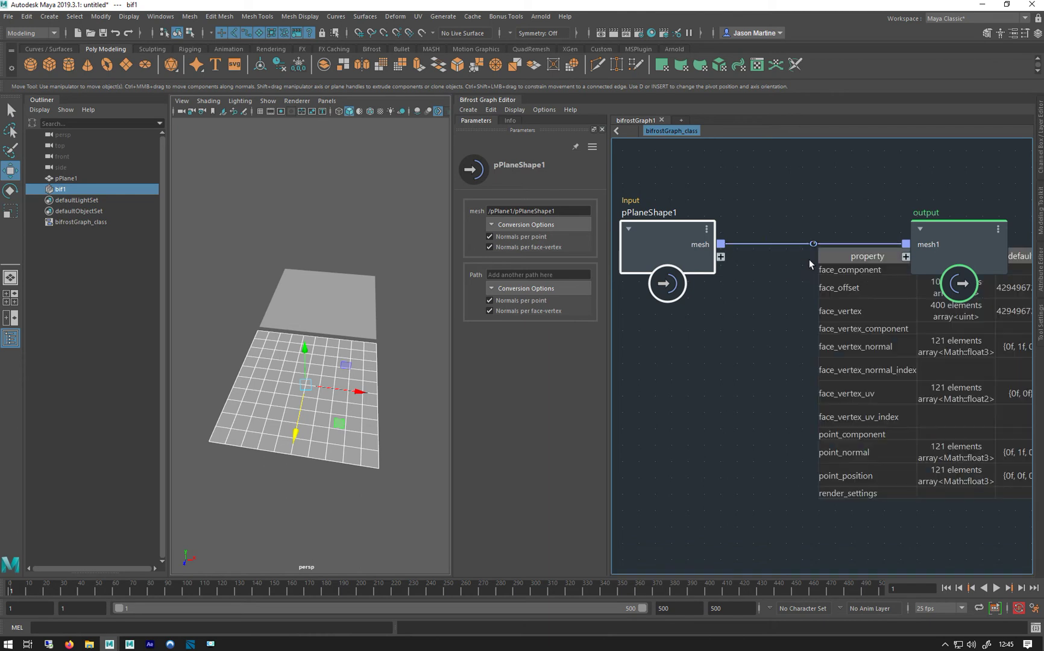
pyautogui.moveTo(809, 261); pyautogui.dragTo(746, 252)
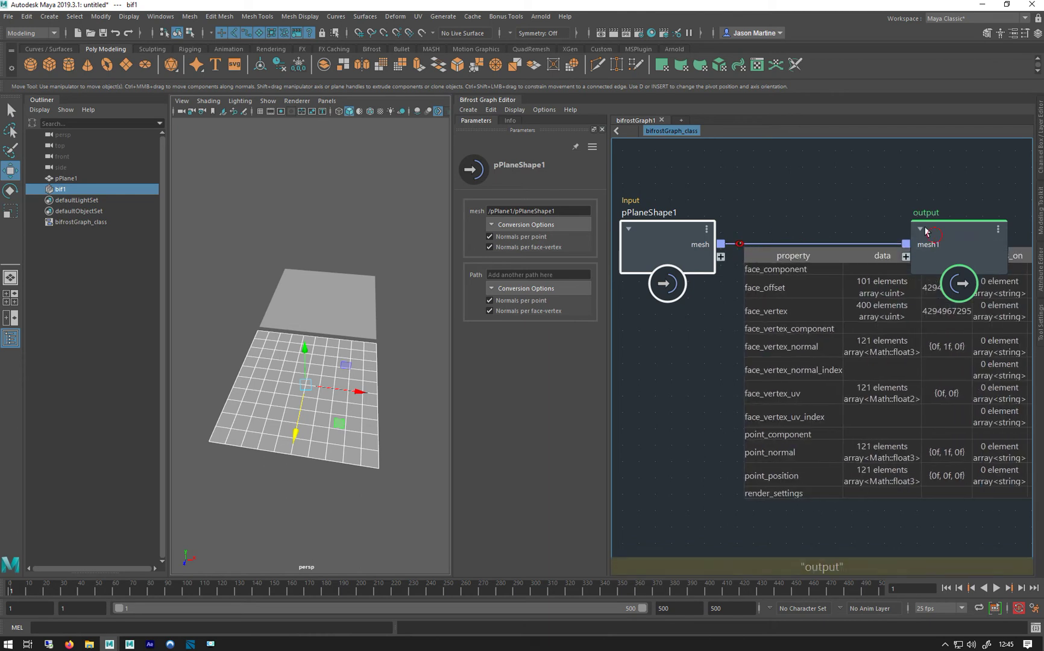
pyautogui.moveTo(926, 231); pyautogui.dragTo(894, 183)
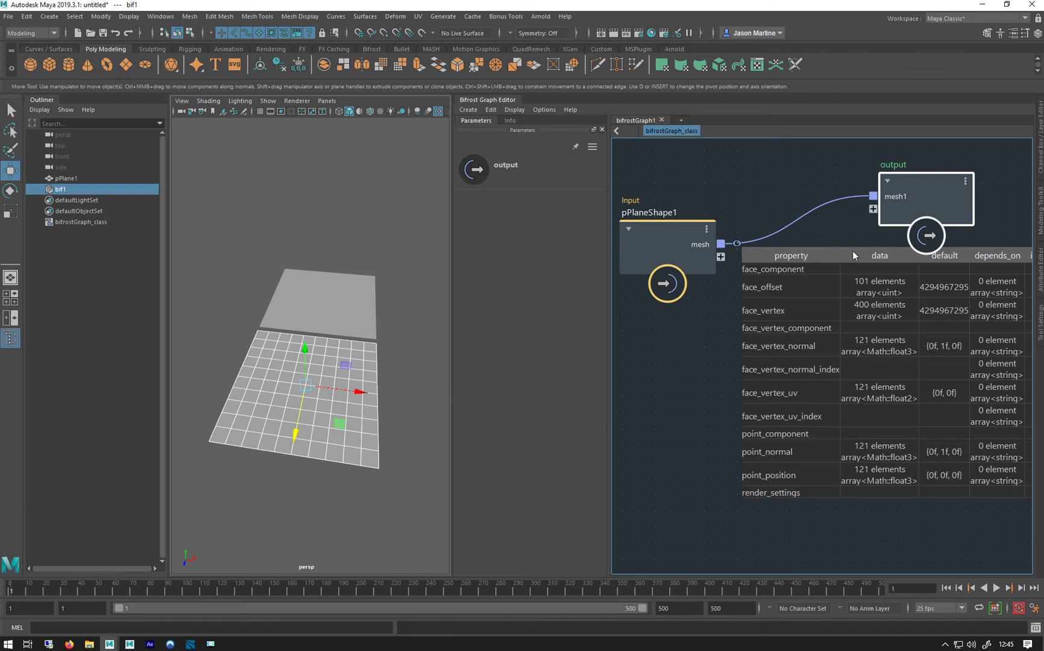
pyautogui.moveTo(686, 251); pyautogui.dragTo(627, 244)
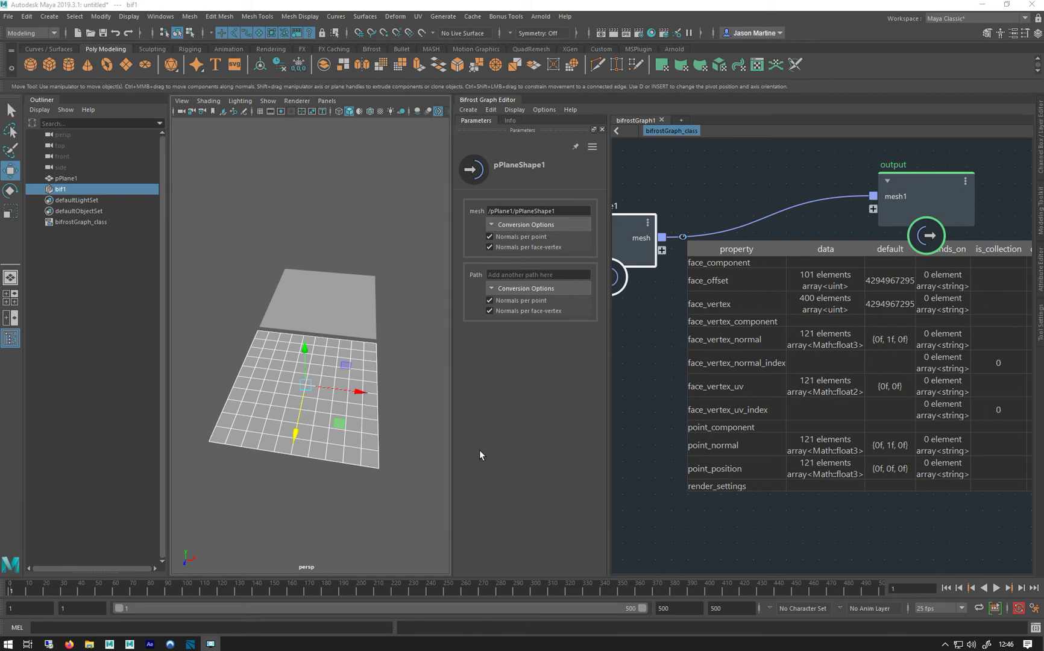
# Switch pPlane1 to vertex mode and select individual vertices along its edges to examine its points
pyautogui.rightClick(359, 452)
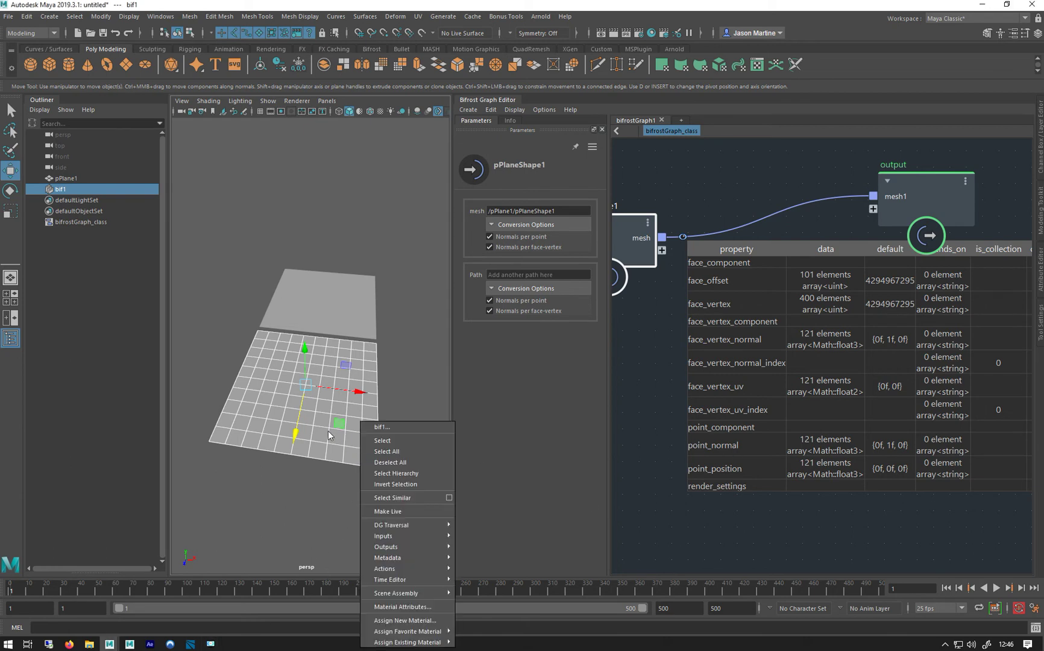
pyautogui.moveTo(279, 298); pyautogui.dragTo(222, 304, button='right')
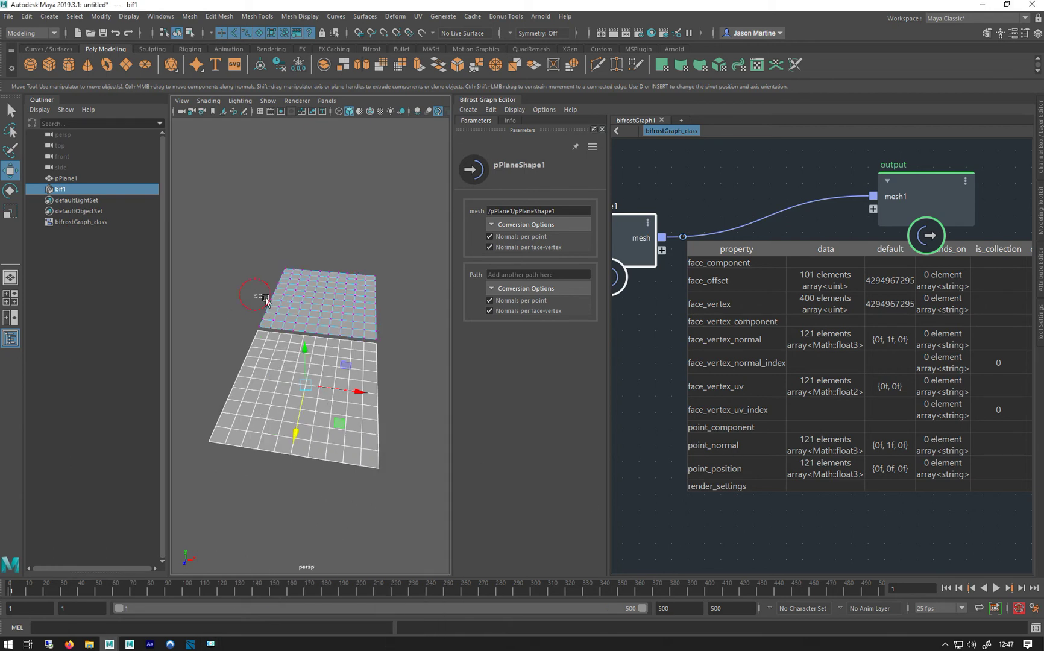
pyautogui.click(271, 300)
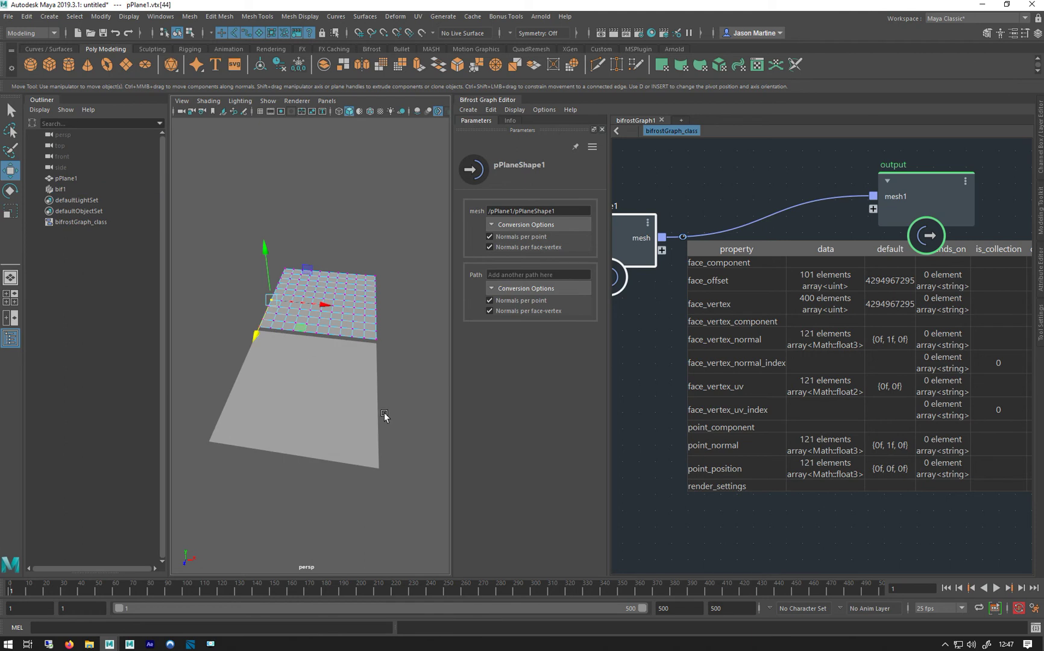
pyautogui.click(380, 326)
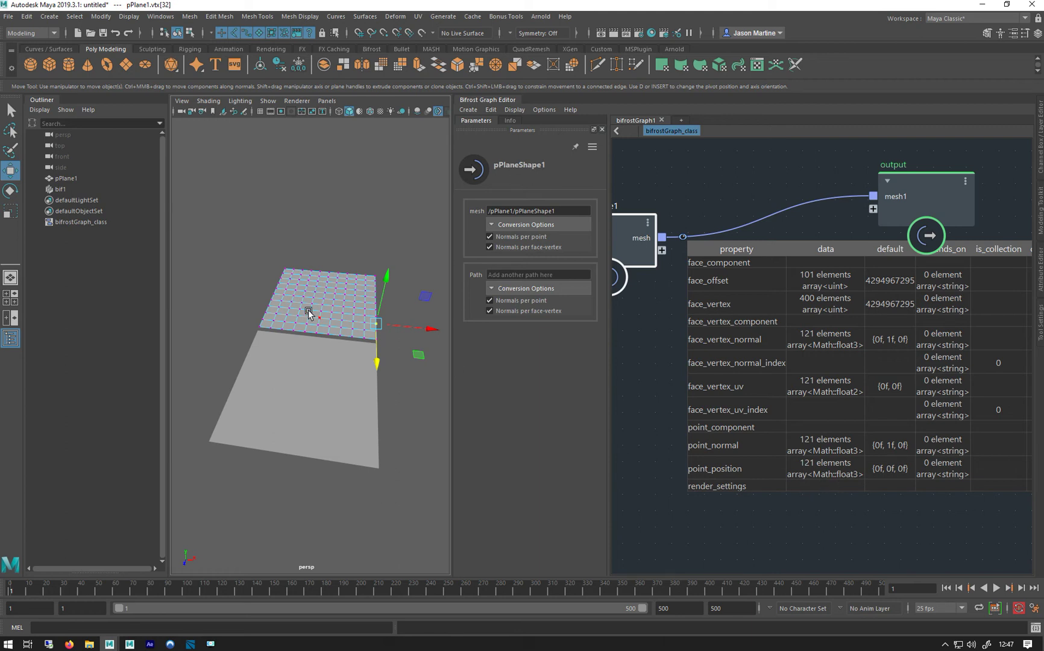
pyautogui.click(262, 320)
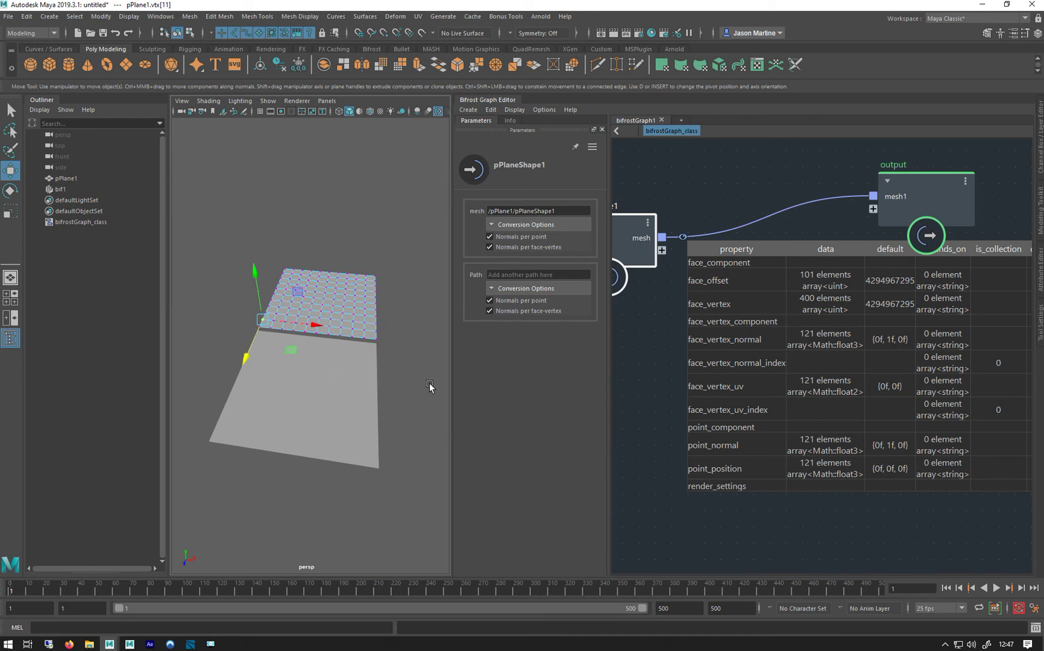
# Remove the watchpoint from the mesh connection and bring the pPlaneShape1 and output nodes closer to level
pyautogui.click(939, 218)
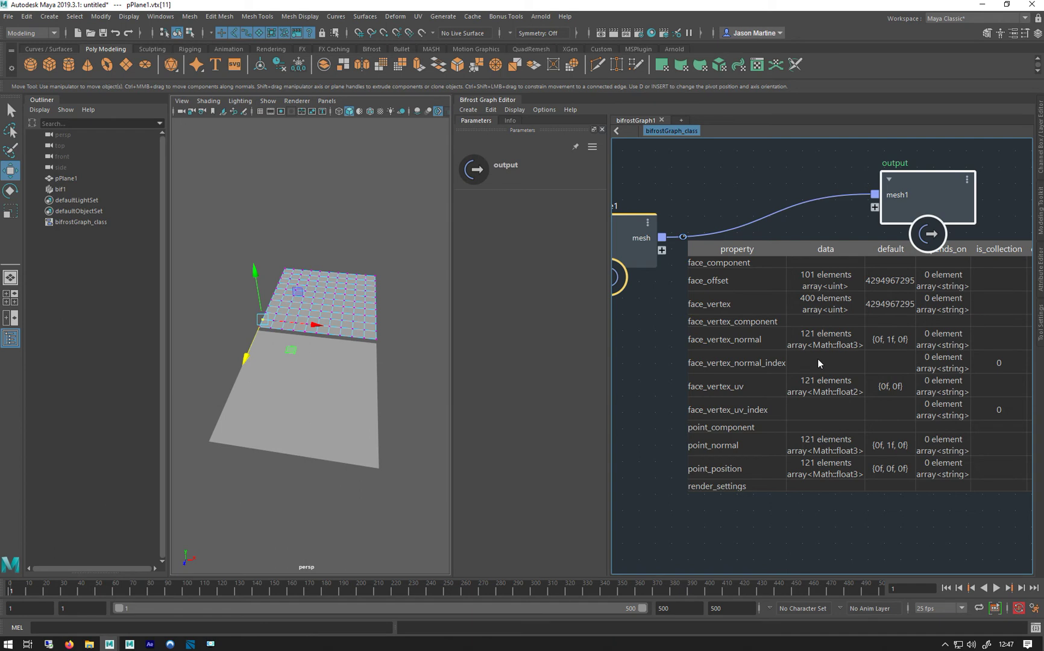
pyautogui.rightClick(687, 241)
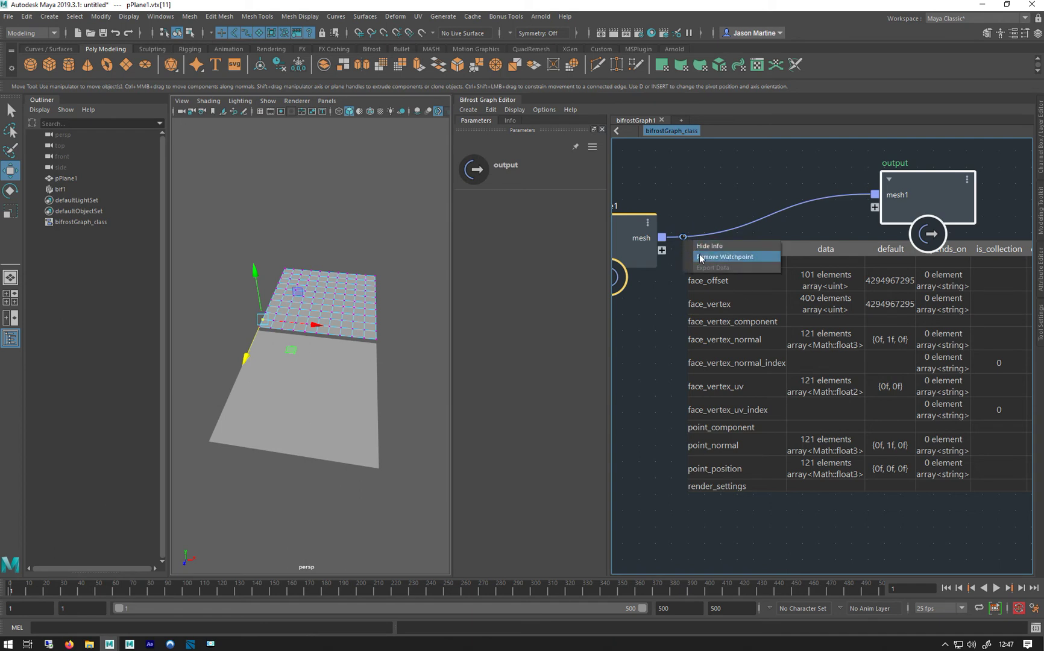
pyautogui.click(723, 257)
pyautogui.moveTo(629, 246); pyautogui.dragTo(634, 237)
pyautogui.click(801, 233)
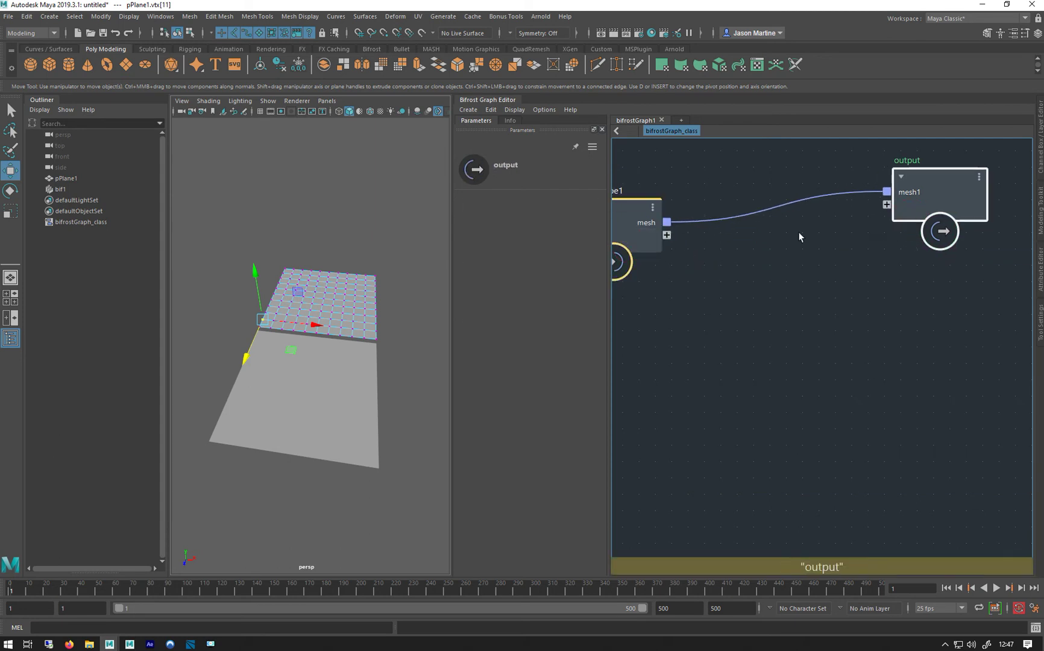
pyautogui.click(642, 220)
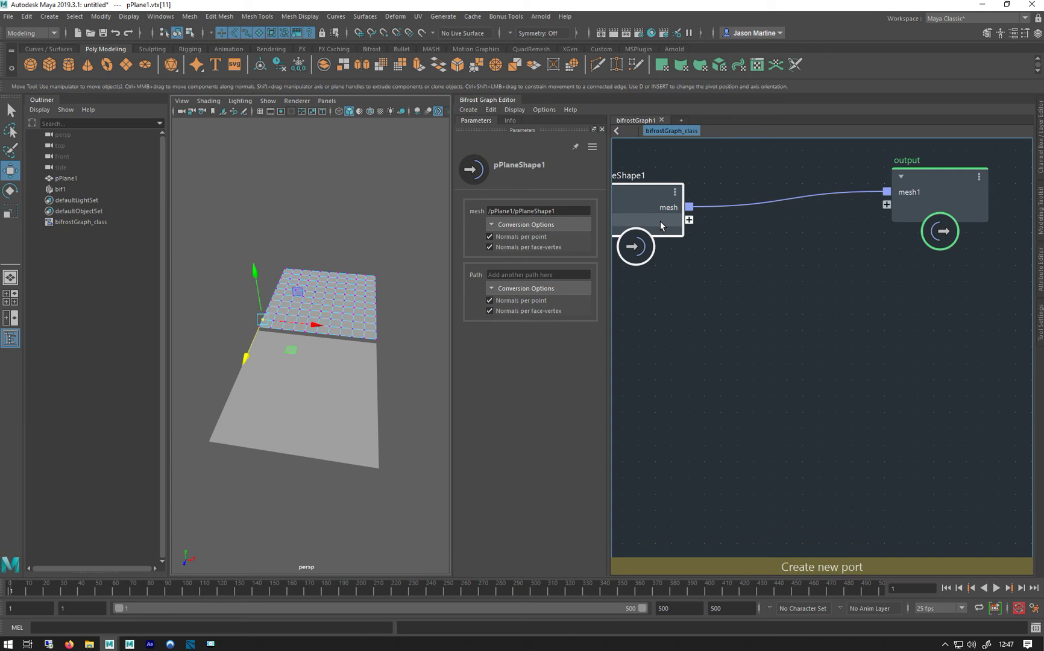
pyautogui.click(735, 308)
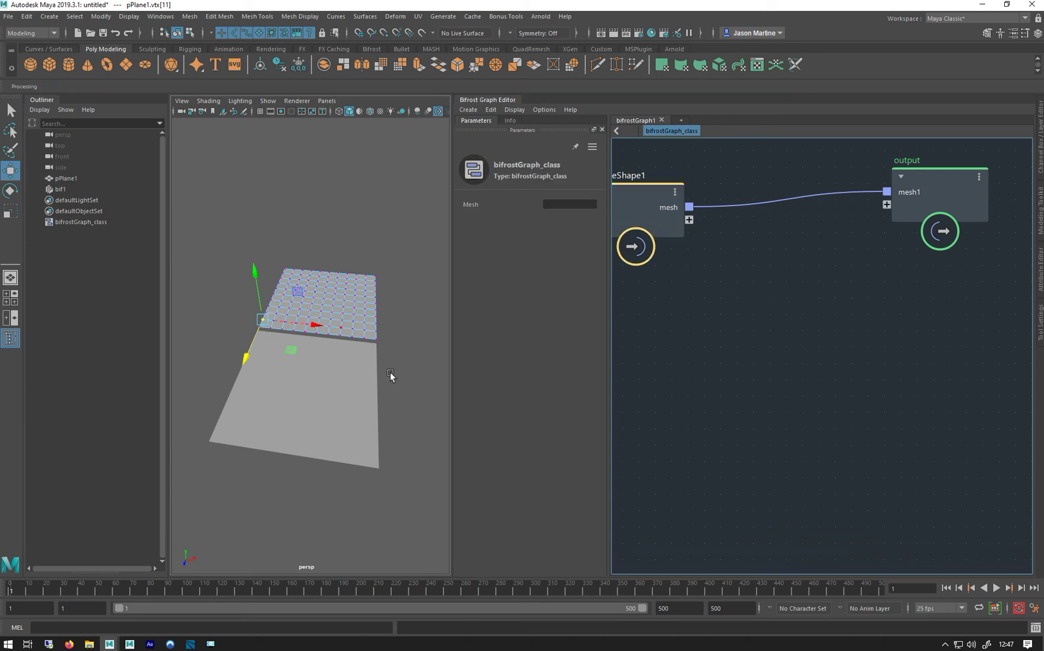
# Add a get_point_position node in the empty graph area below the mesh connection
pyautogui.click(795, 303)
pyautogui.press('Tab')
pyautogui.write('gf')
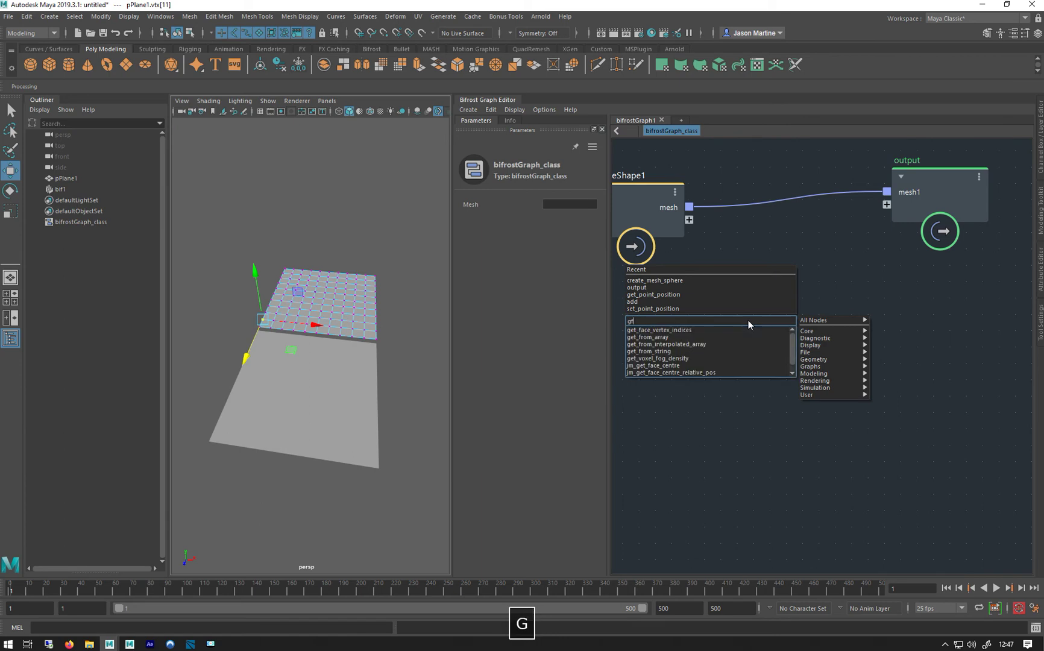
pyautogui.press('BackSpace')
pyautogui.write('e')
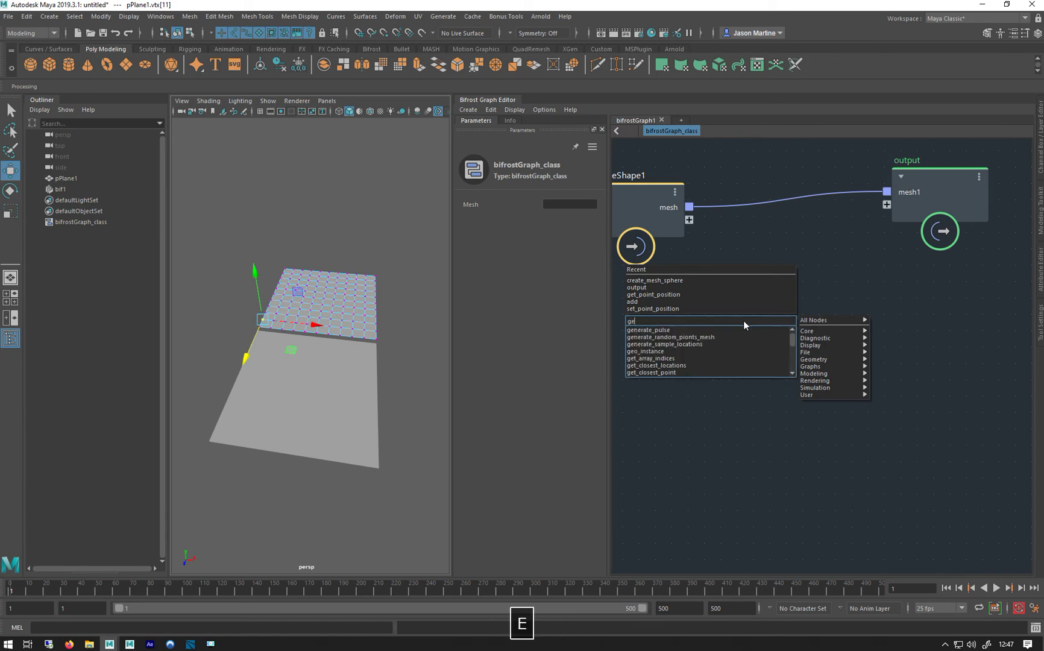
pyautogui.write('tpoi')
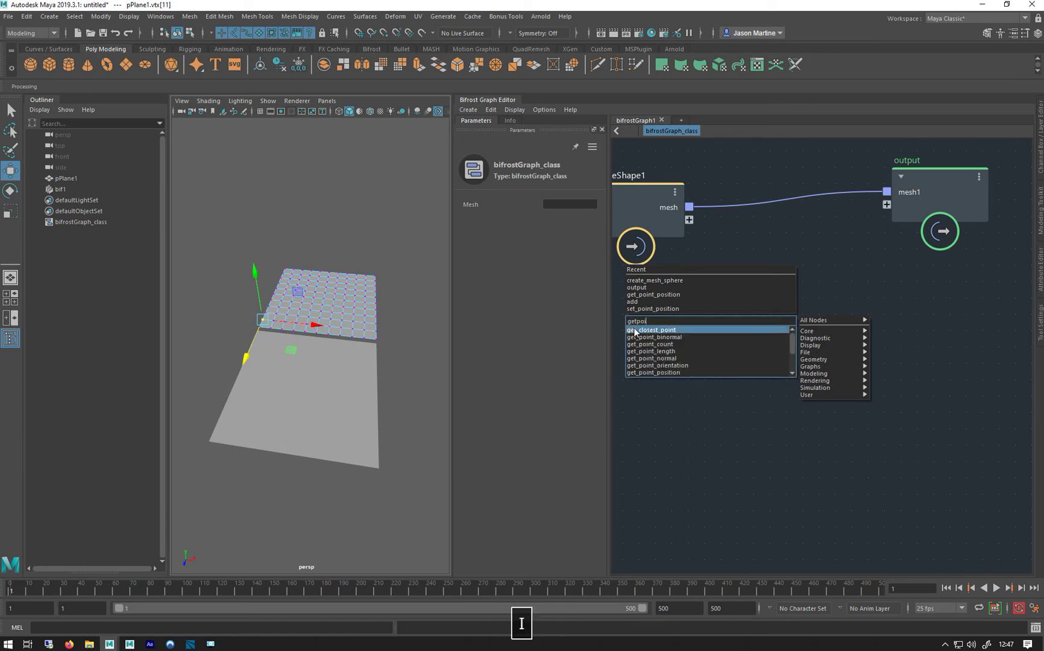
pyautogui.click(657, 373)
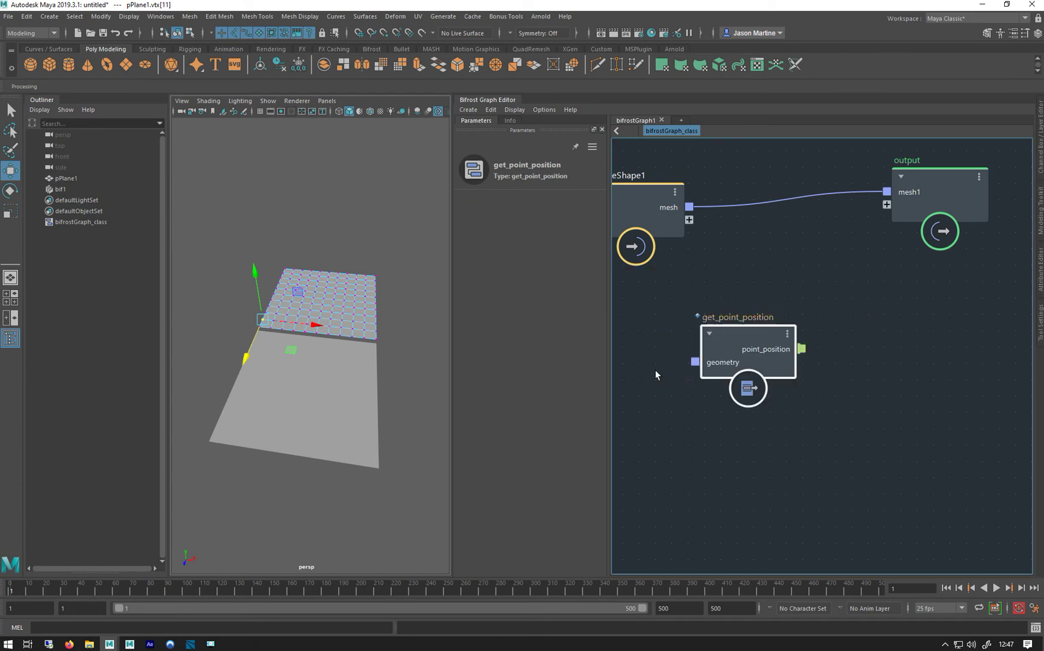
# Connect the plane's mesh output to get_point_position's geometry input, place that node below the connection, and select a near corner vertex of the plane
pyautogui.moveTo(742, 339); pyautogui.dragTo(773, 288)
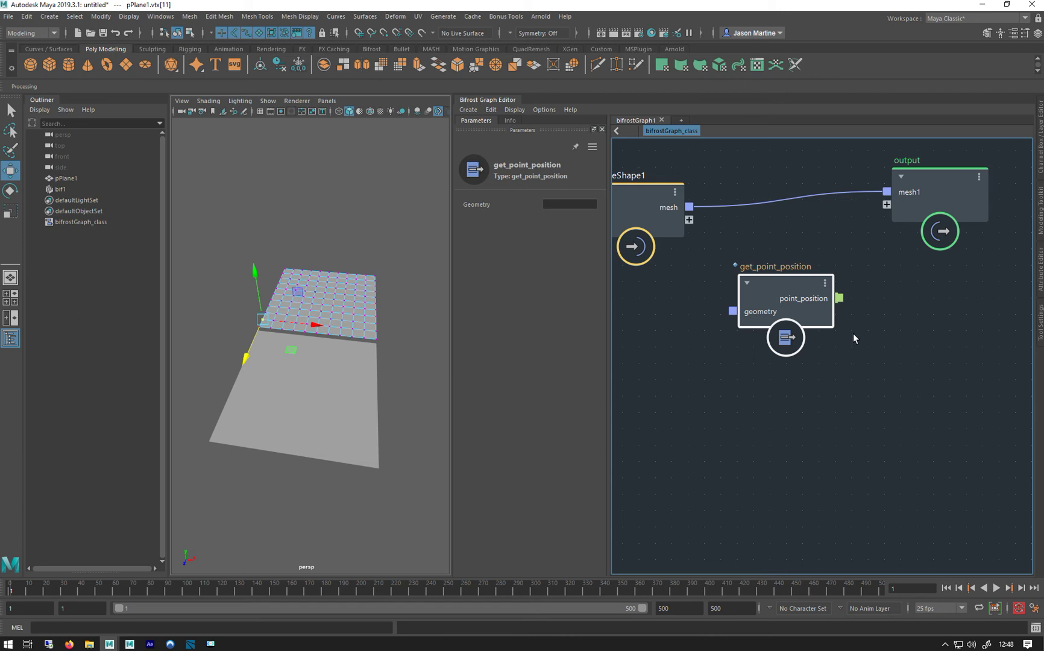
pyautogui.moveTo(747, 310); pyautogui.dragTo(768, 310)
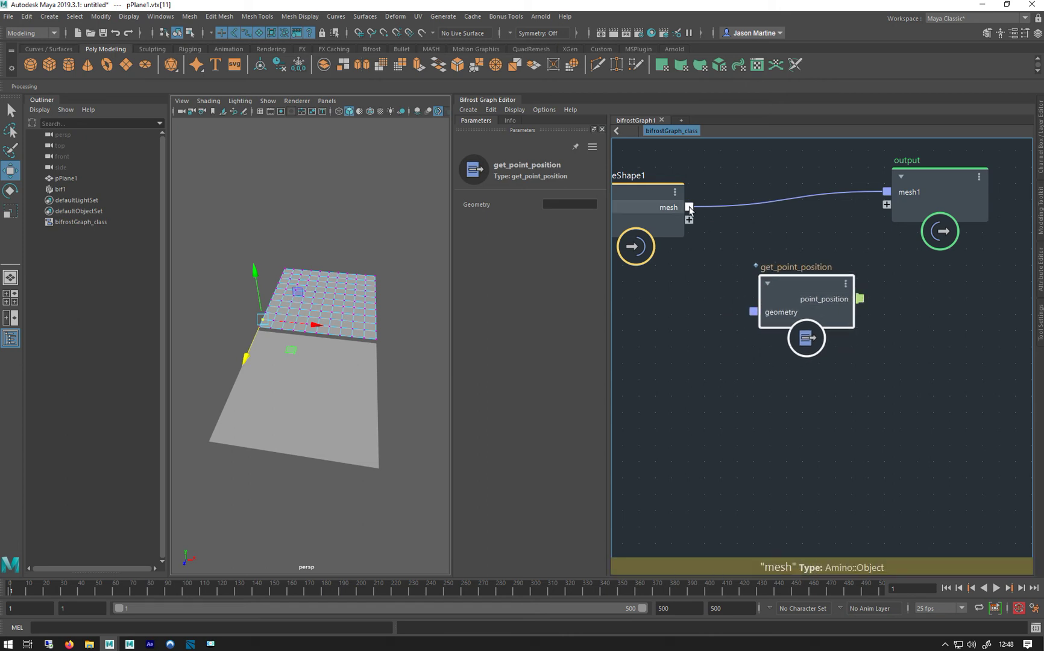
pyautogui.moveTo(688, 207); pyautogui.dragTo(754, 312)
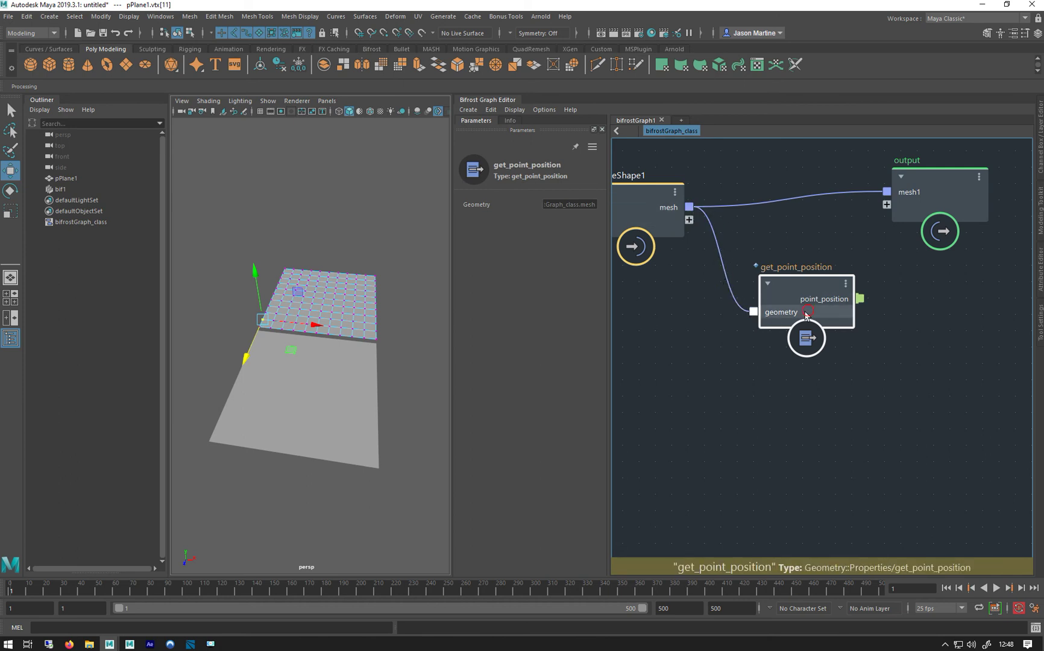
pyautogui.moveTo(777, 314); pyautogui.dragTo(751, 318)
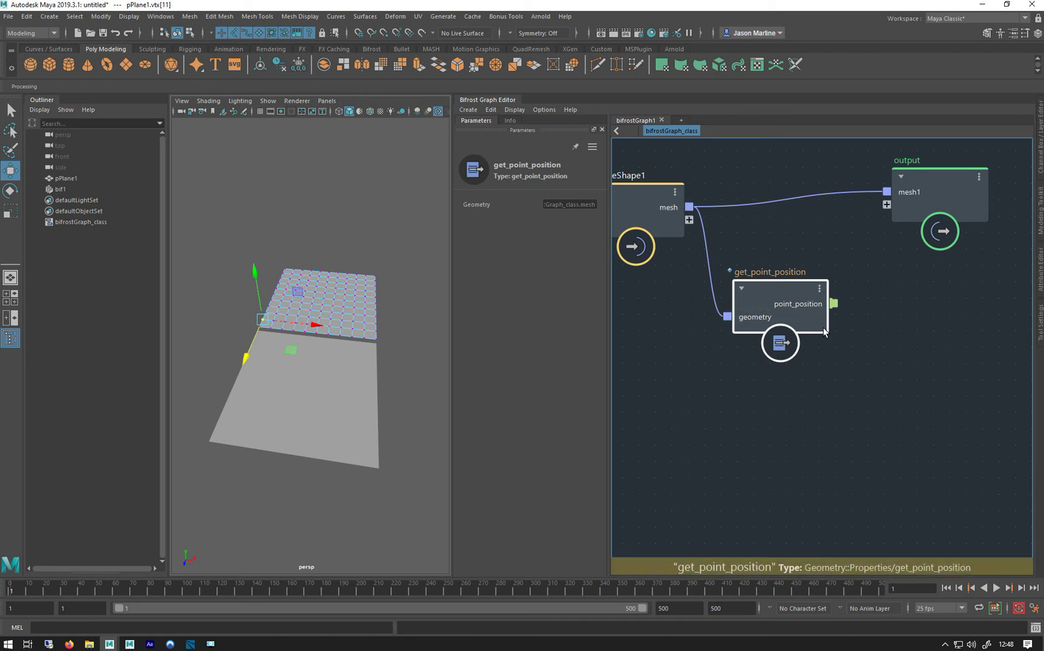
pyautogui.moveTo(783, 309); pyautogui.dragTo(806, 296)
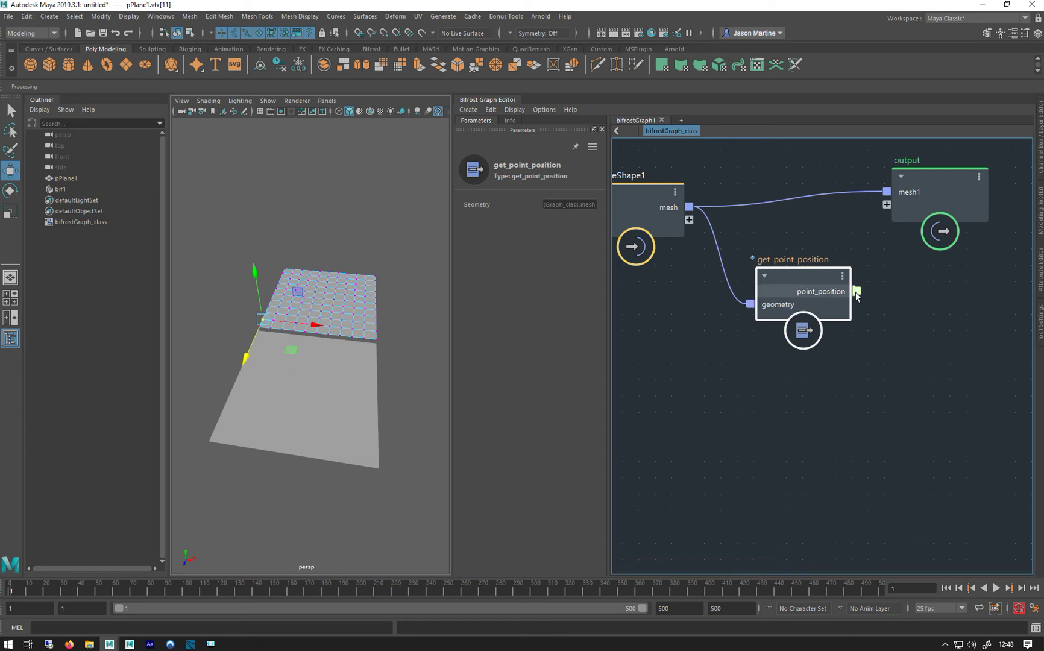
pyautogui.click(378, 331)
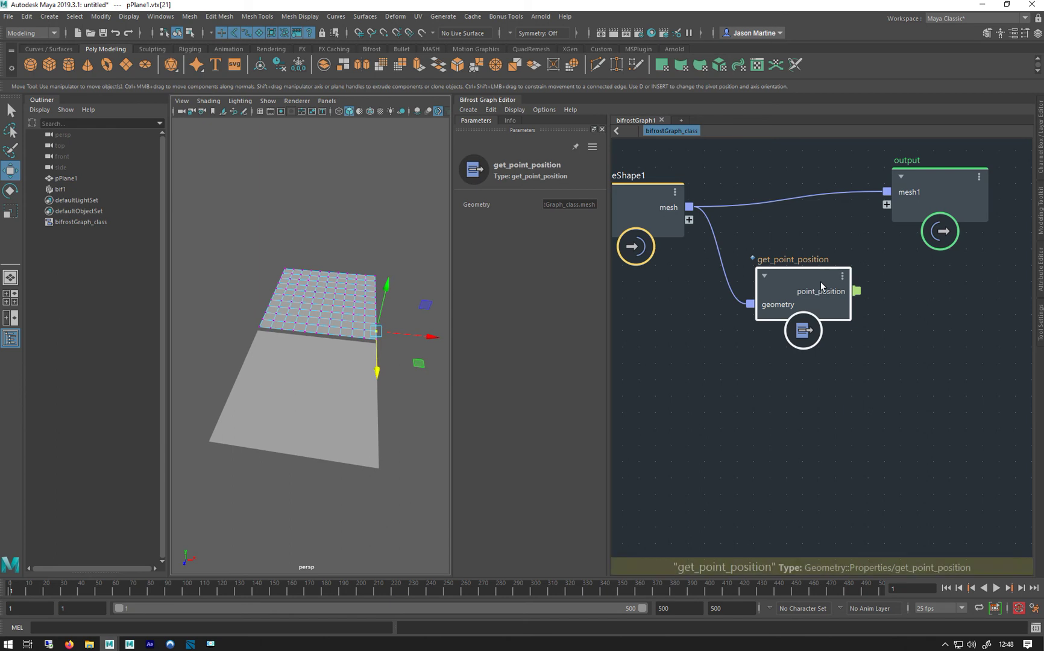
# Spread the get_point_position and output nodes apart and create an add node that takes point_position as its first input
pyautogui.moveTo(820, 281); pyautogui.dragTo(744, 354)
pyautogui.moveTo(928, 200); pyautogui.dragTo(938, 197)
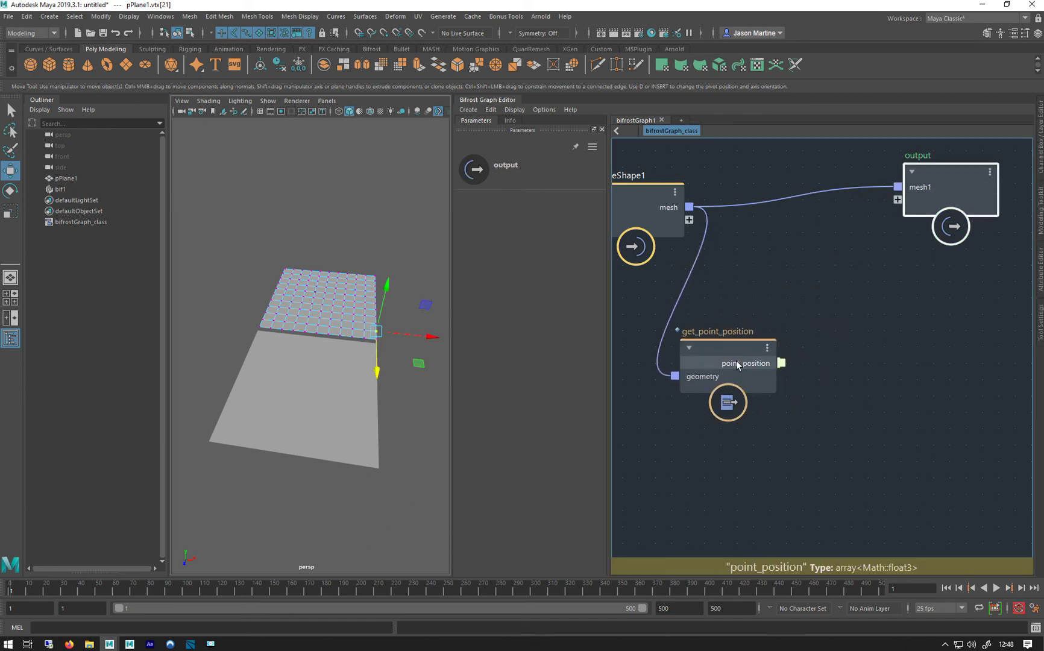
pyautogui.moveTo(742, 362); pyautogui.dragTo(730, 363)
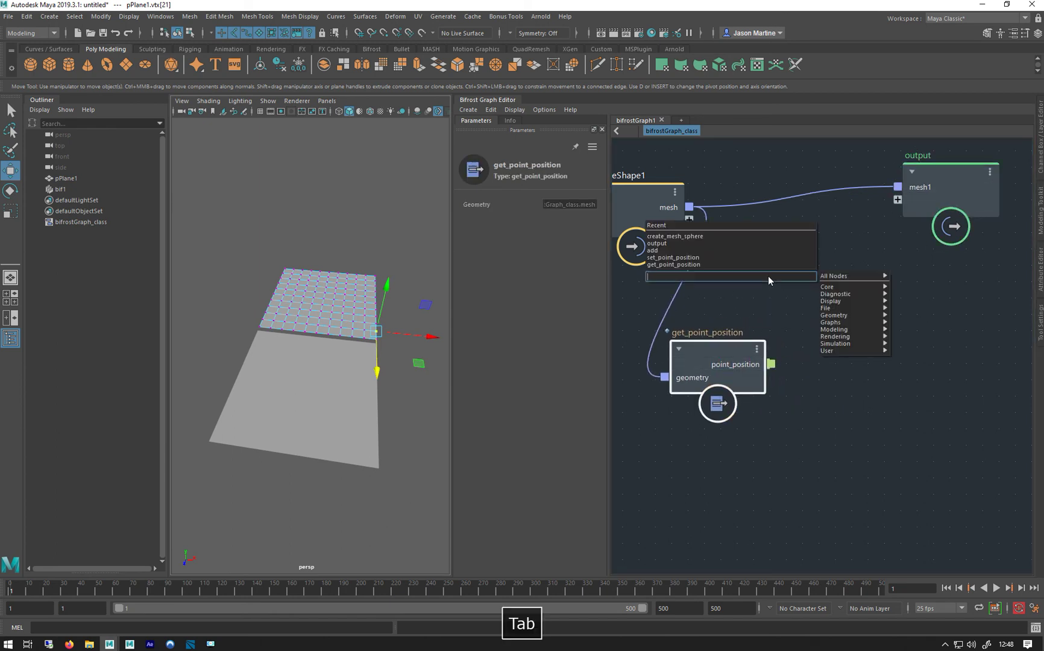
pyautogui.write('a')
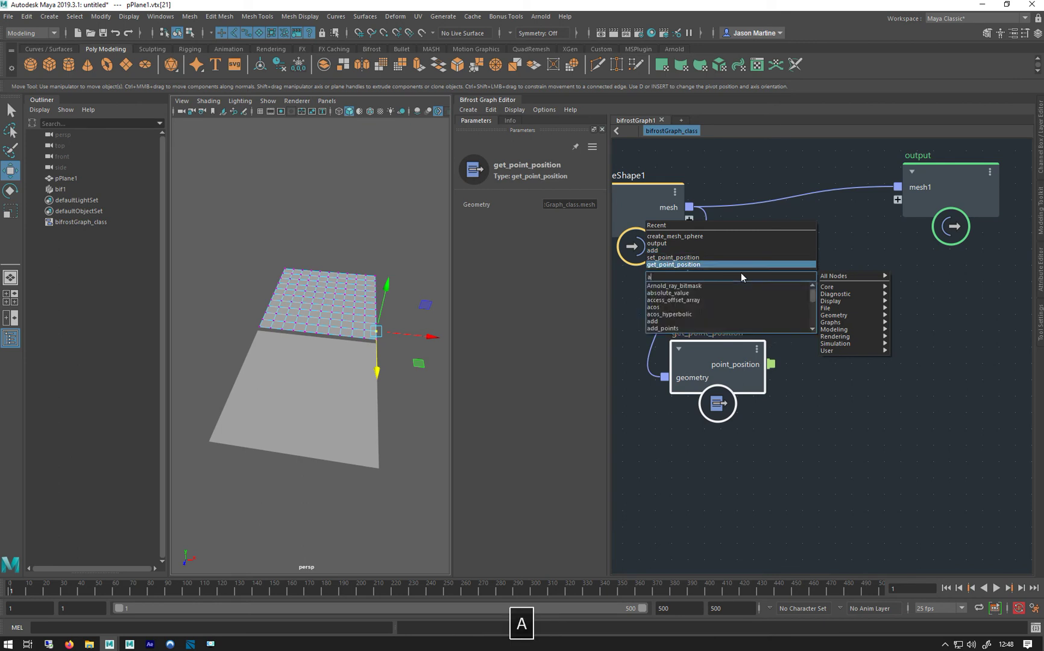
pyautogui.write('dd')
pyautogui.press('Return')
pyautogui.moveTo(735, 304); pyautogui.dragTo(770, 301)
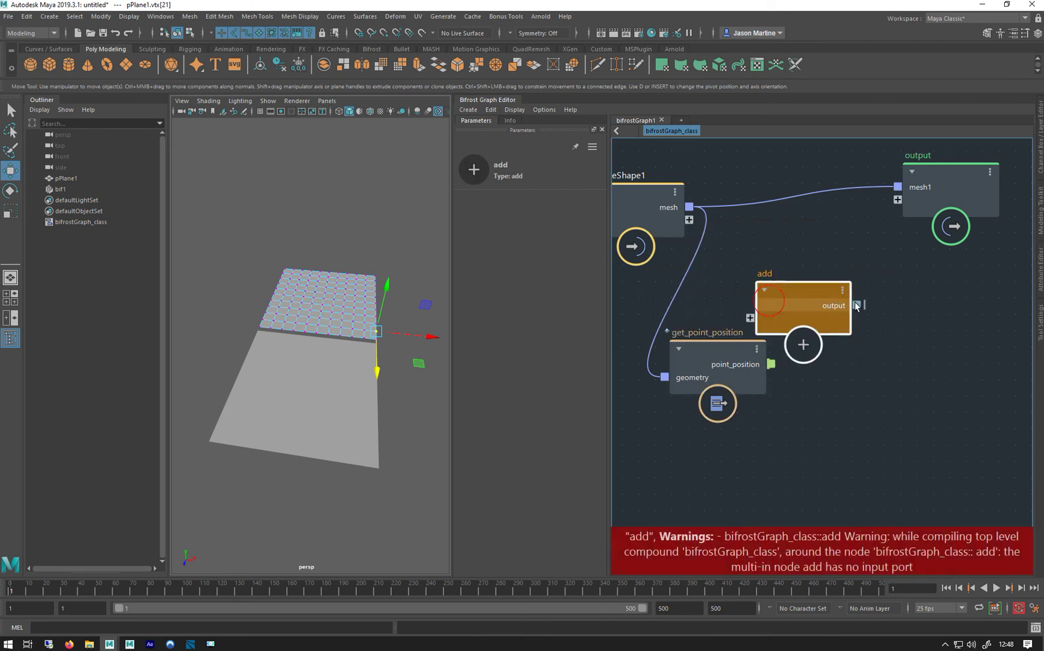
pyautogui.moveTo(856, 305); pyautogui.dragTo(832, 301)
pyautogui.moveTo(717, 371); pyautogui.dragTo(895, 353)
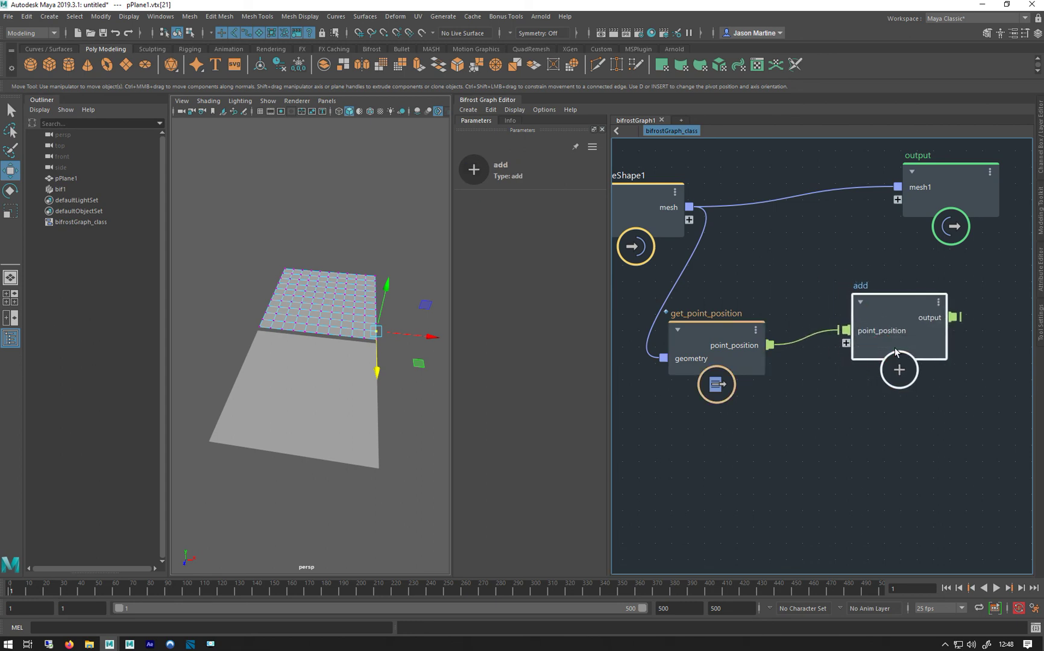
# Create a float3 value node for the add node's second input and place it below get_point_position
pyautogui.rightClick(845, 343)
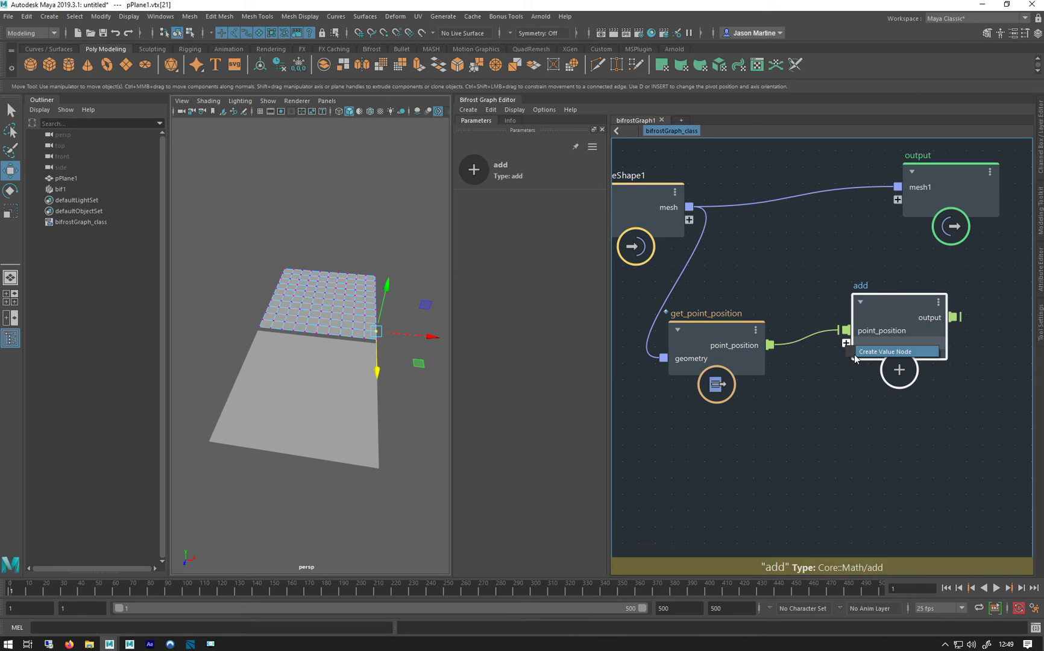
pyautogui.click(855, 352)
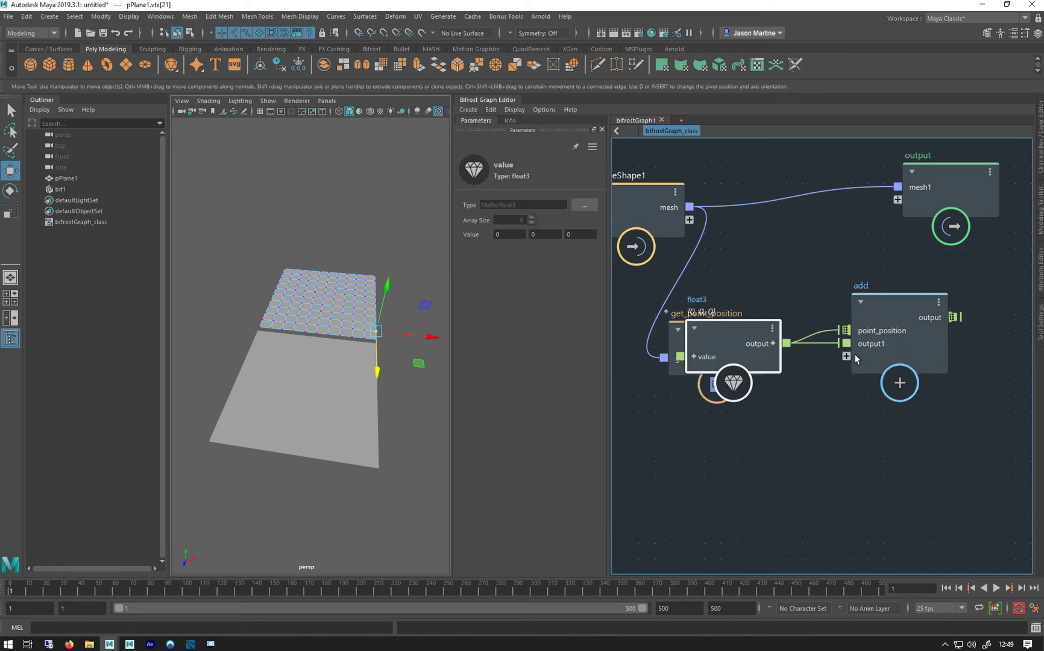
pyautogui.moveTo(716, 344); pyautogui.dragTo(713, 461)
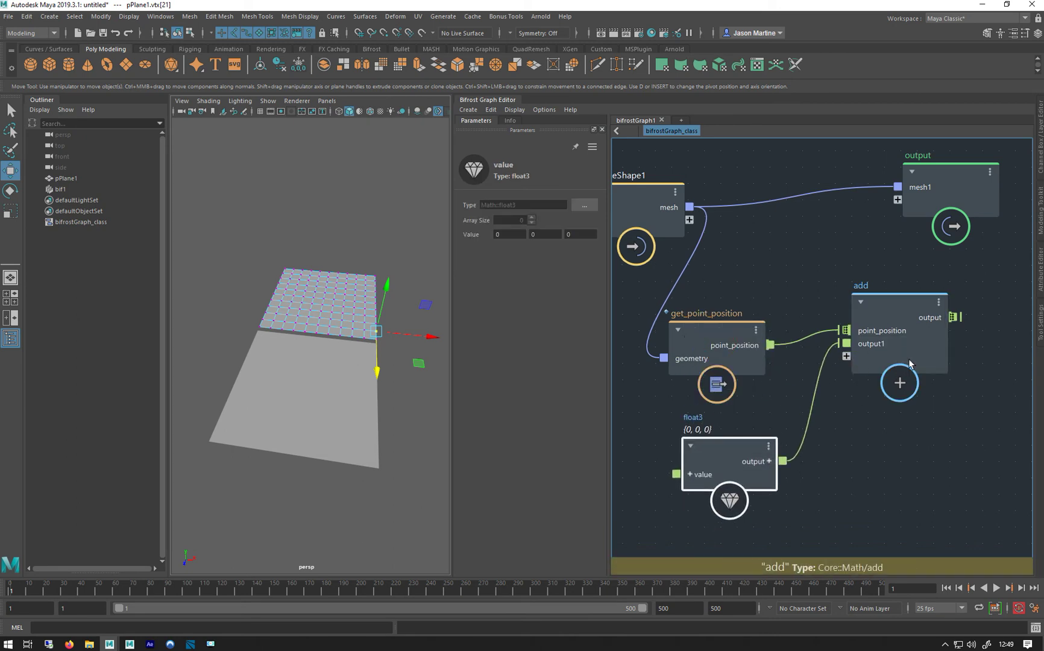
pyautogui.moveTo(888, 382); pyautogui.dragTo(881, 372)
pyautogui.moveTo(703, 474); pyautogui.dragTo(705, 461)
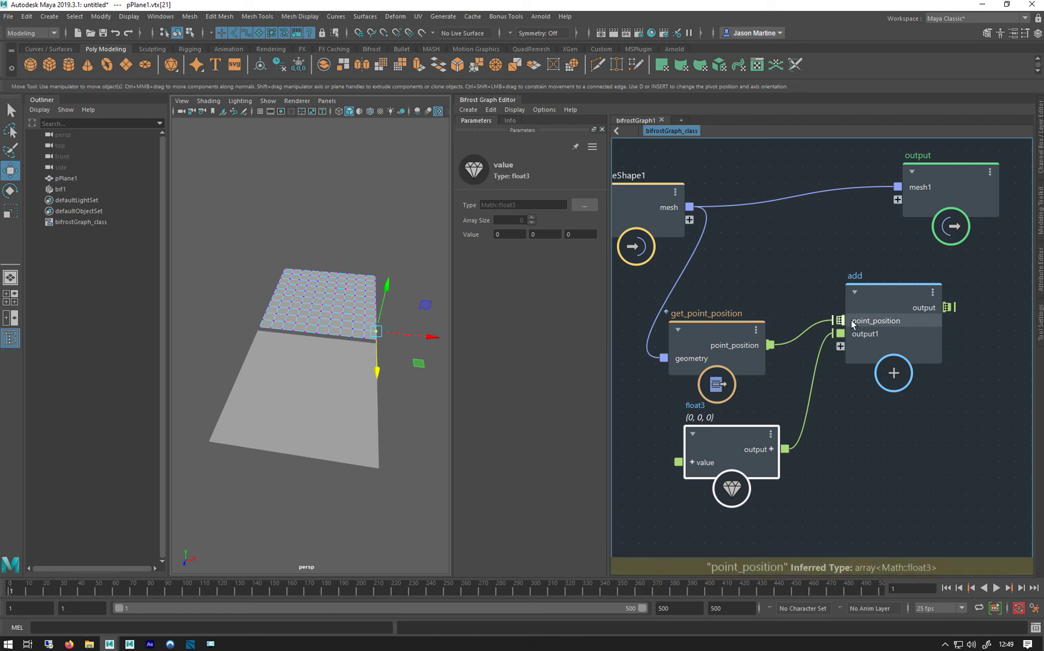
pyautogui.moveTo(716, 443); pyautogui.dragTo(692, 455)
# Set the Y component of the float3 value node to 10
pyautogui.click(496, 235)
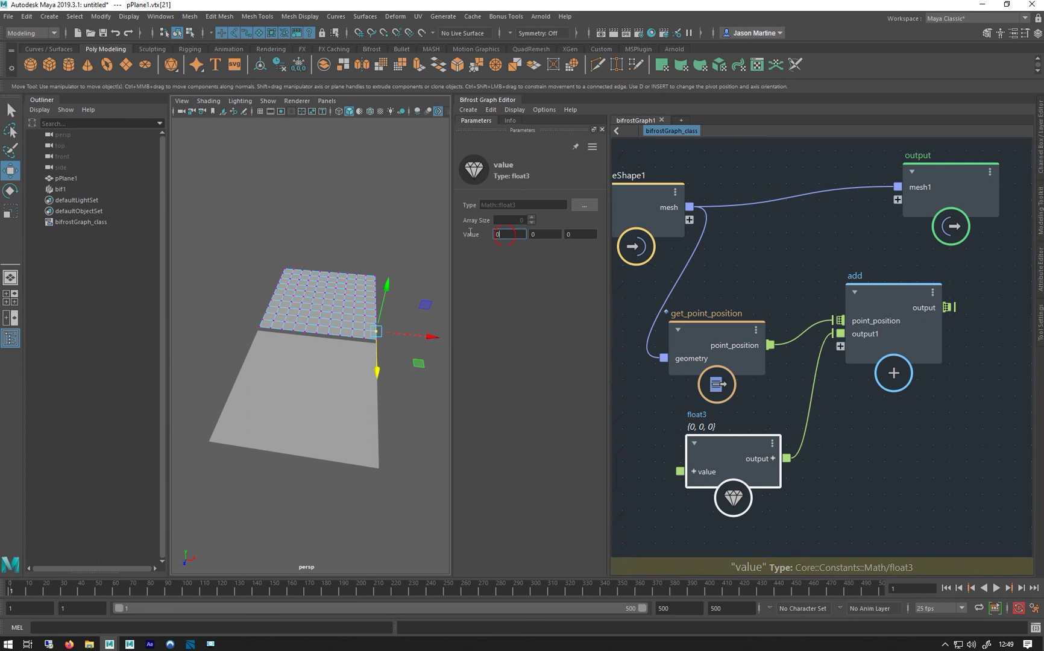
pyautogui.press('Tab')
pyautogui.press('Tab')
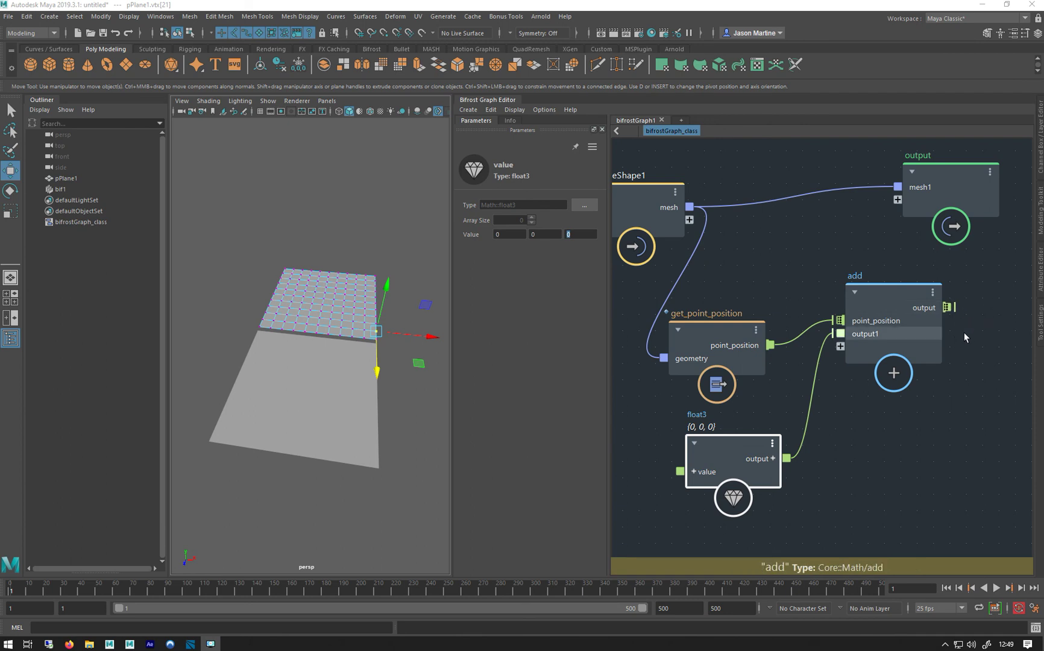
pyautogui.moveTo(883, 343); pyautogui.dragTo(876, 351)
pyautogui.click(748, 449)
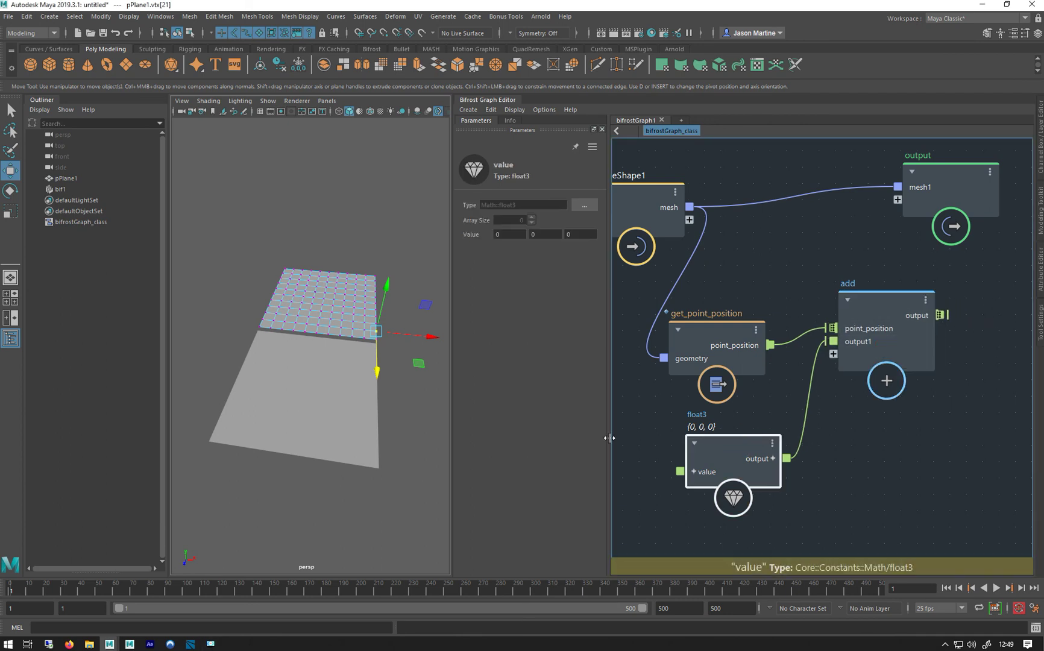
pyautogui.click(539, 237)
pyautogui.write('10')
pyautogui.press('Return')
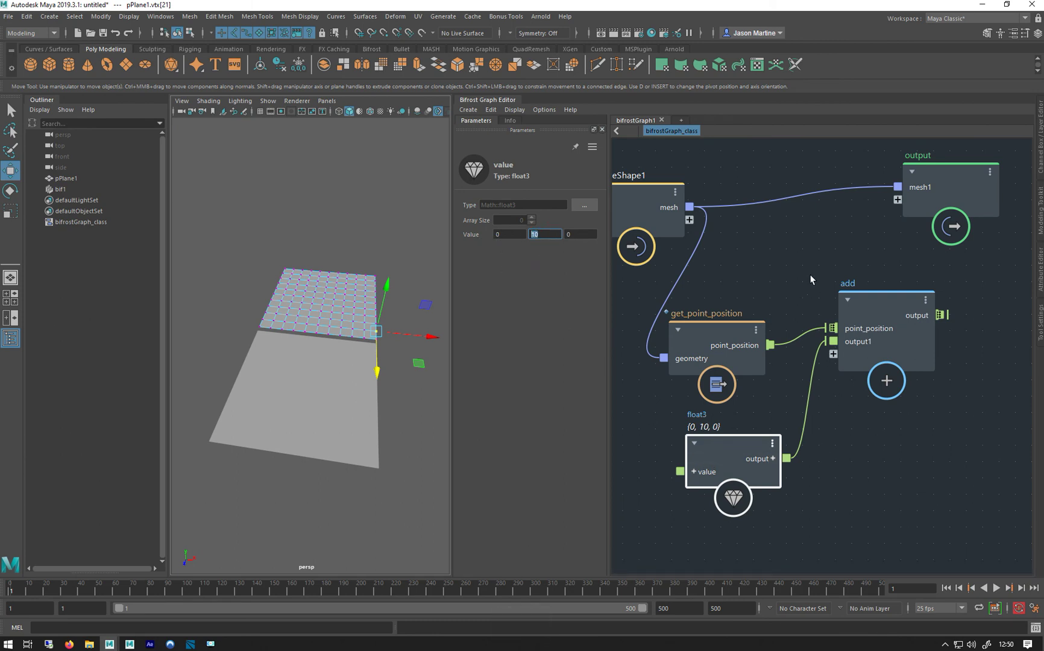
# Move the output node farther from the plane input and add a set_point_position node just below it
pyautogui.moveTo(811, 280); pyautogui.dragTo(768, 294, button='middle')
pyautogui.click(693, 352)
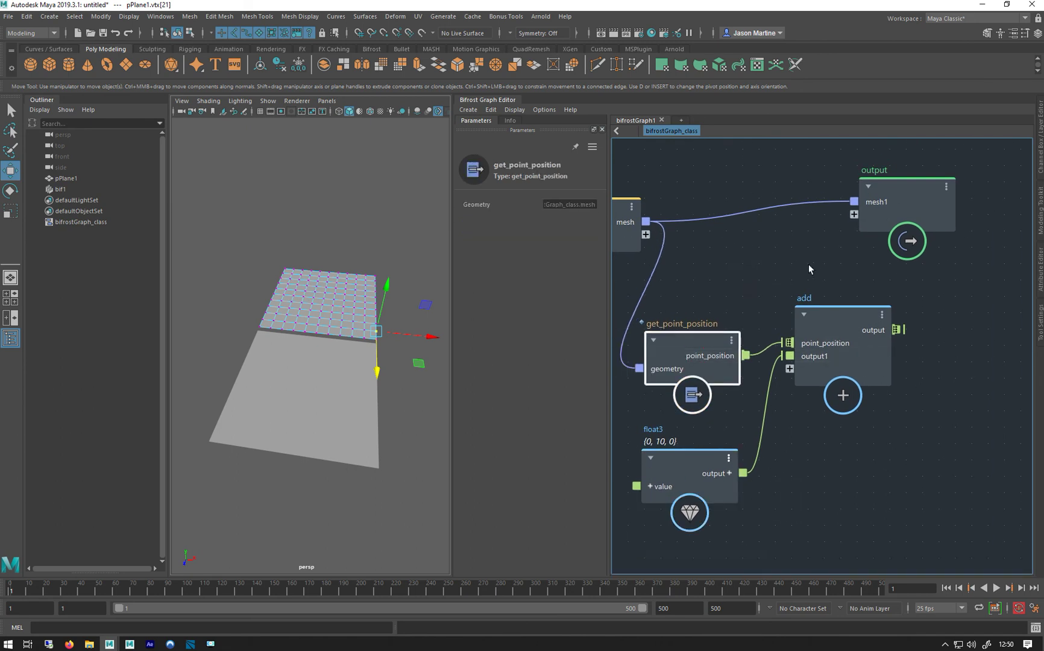
pyautogui.keyDown('alt'); pyautogui.moveTo(799, 287); pyautogui.dragTo(780, 299, button='middle'); pyautogui.keyUp('alt')
pyautogui.moveTo(917, 221); pyautogui.dragTo(988, 216)
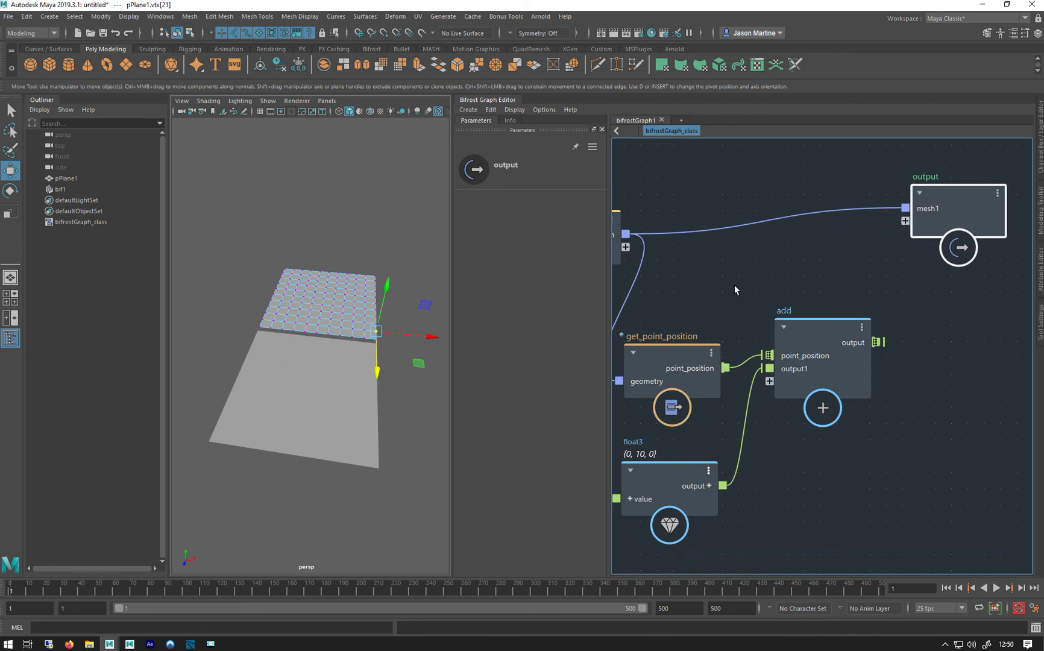
pyautogui.keyDown('alt'); pyautogui.moveTo(667, 266); pyautogui.dragTo(766, 274, button='middle'); pyautogui.keyUp('alt')
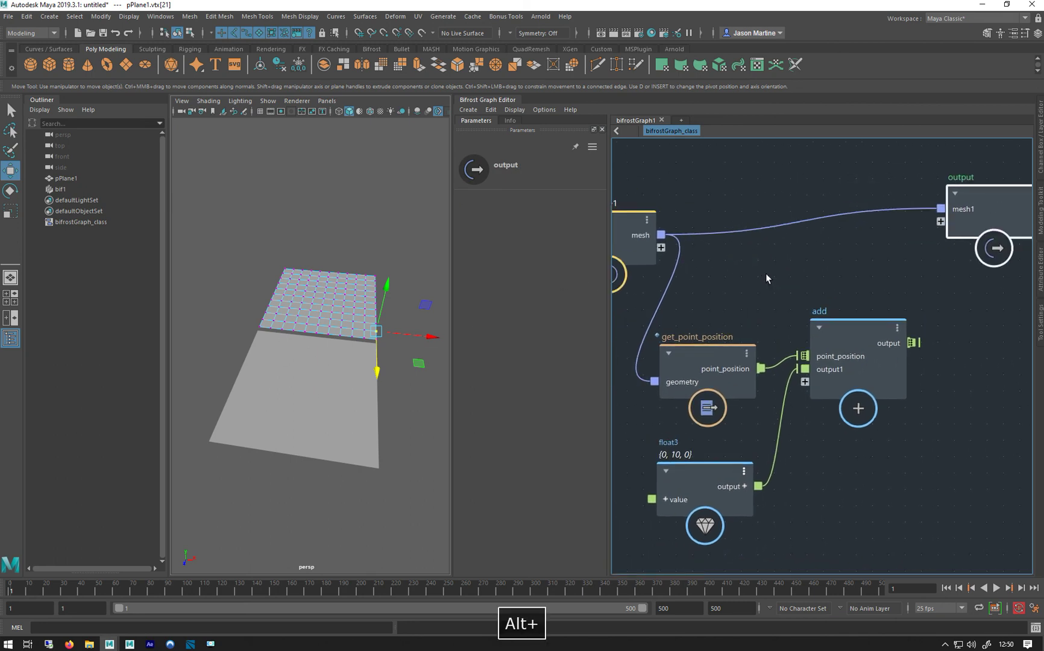
pyautogui.press('Tab')
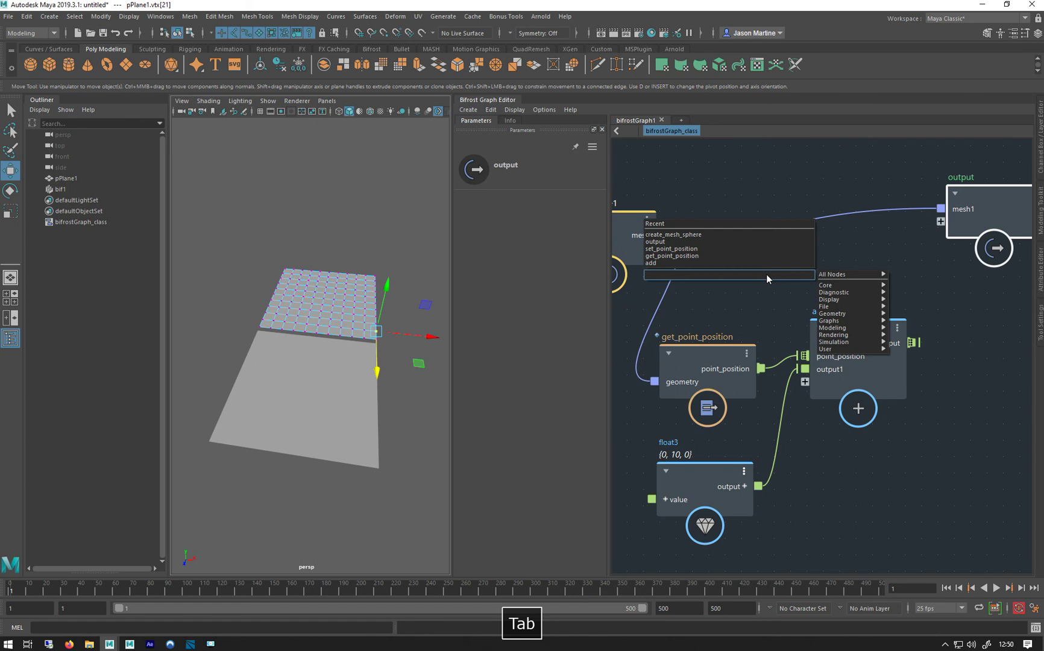
pyautogui.write('set')
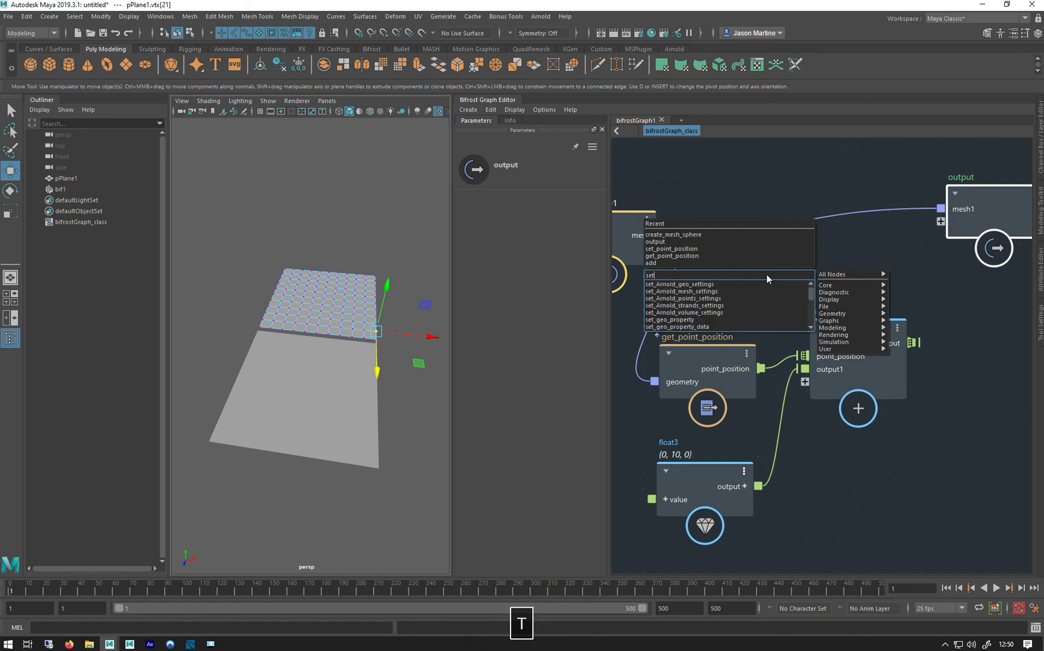
pyautogui.write('po')
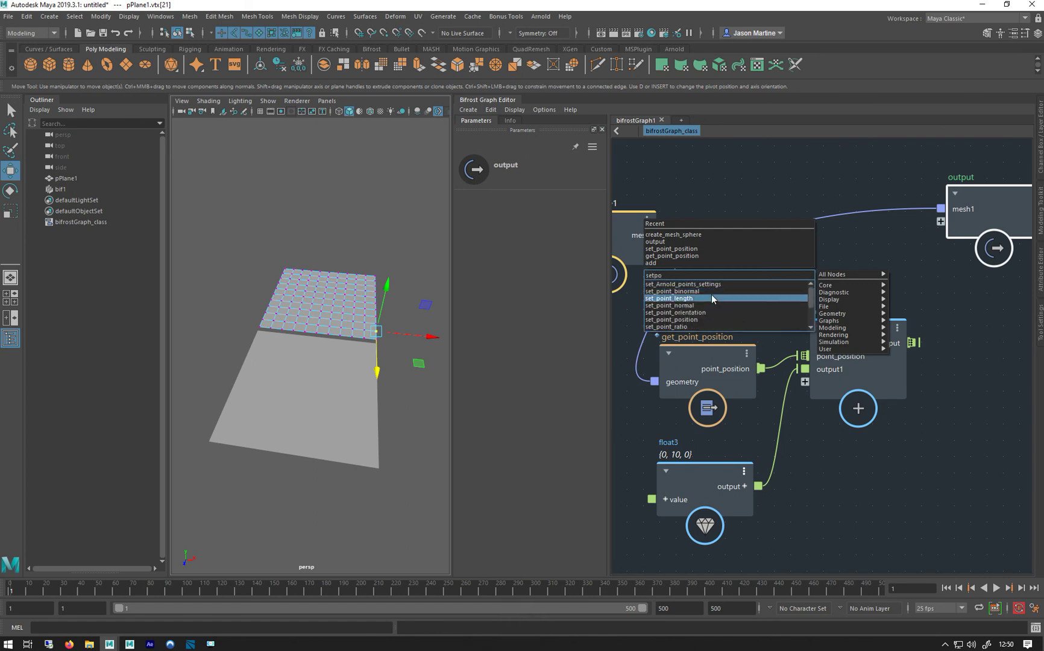
pyautogui.click(687, 321)
pyautogui.moveTo(782, 307); pyautogui.dragTo(952, 309)
# Wire the add result into set_point_position's positions, the plane's mesh into its geometry, and its out_geometry into the output's mesh1
pyautogui.moveTo(859, 335); pyautogui.dragTo(807, 326)
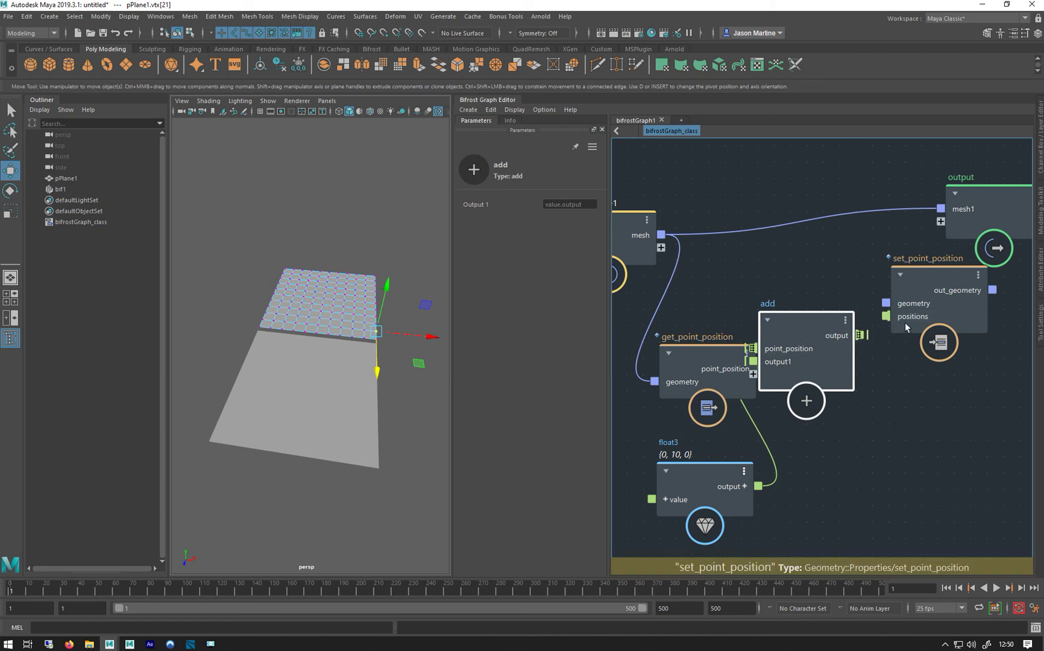
pyautogui.moveTo(905, 326); pyautogui.dragTo(850, 263)
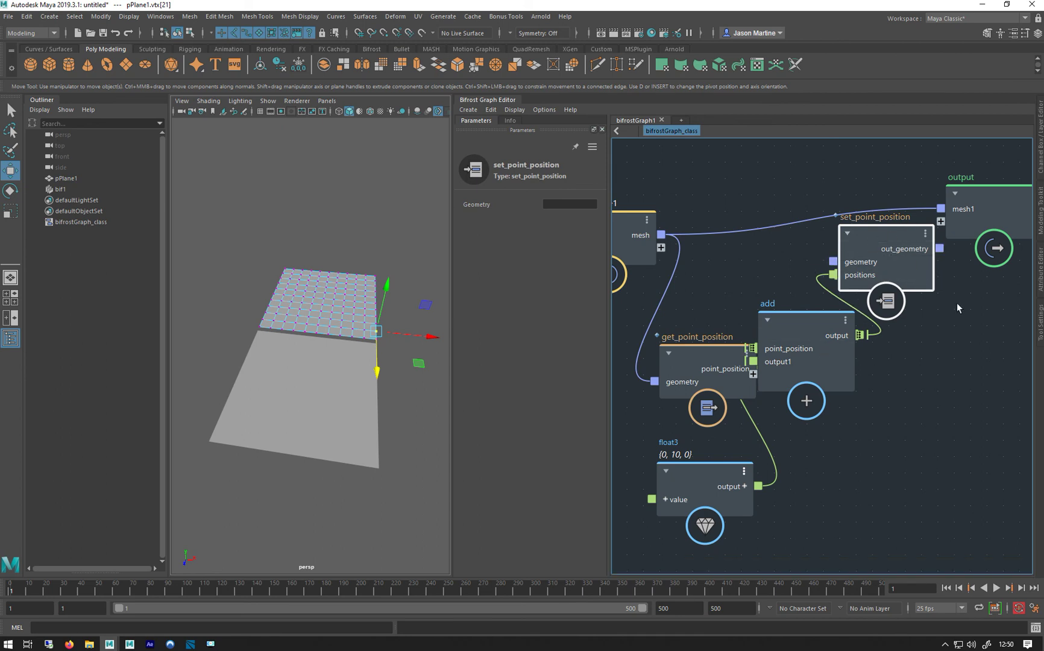
pyautogui.moveTo(661, 234); pyautogui.dragTo(833, 261)
pyautogui.moveTo(902, 258); pyautogui.dragTo(952, 209)
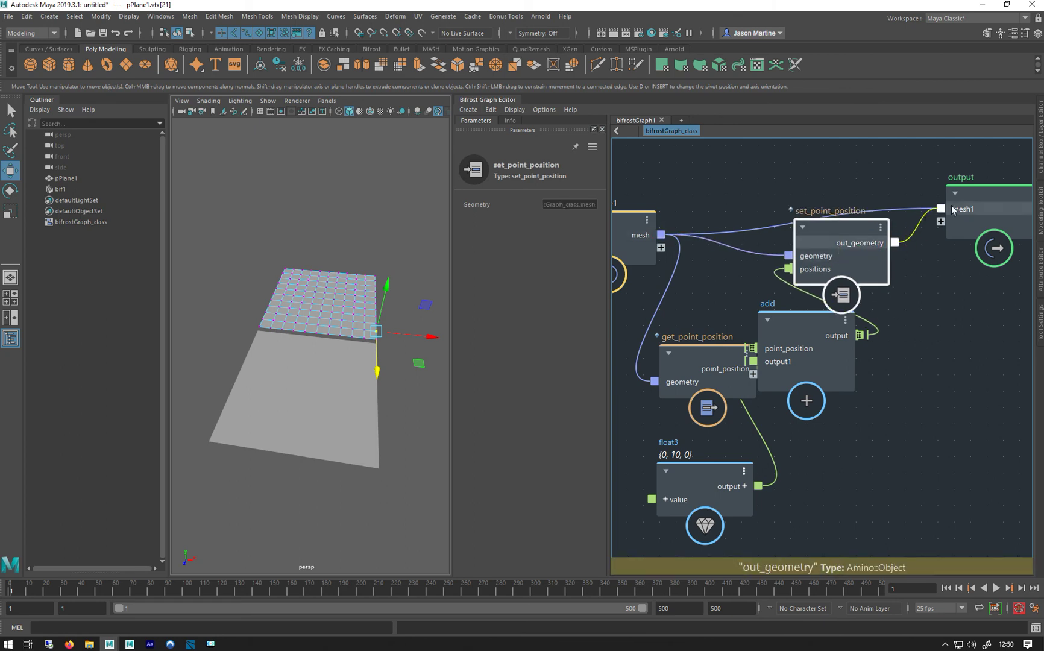
# Select the Bifrost result bif1 and set its Translate Z to 0 so it sits over the original plane
pyautogui.keyDown('alt'); pyautogui.moveTo(258, 448); pyautogui.dragTo(375, 432); pyautogui.keyUp('alt')
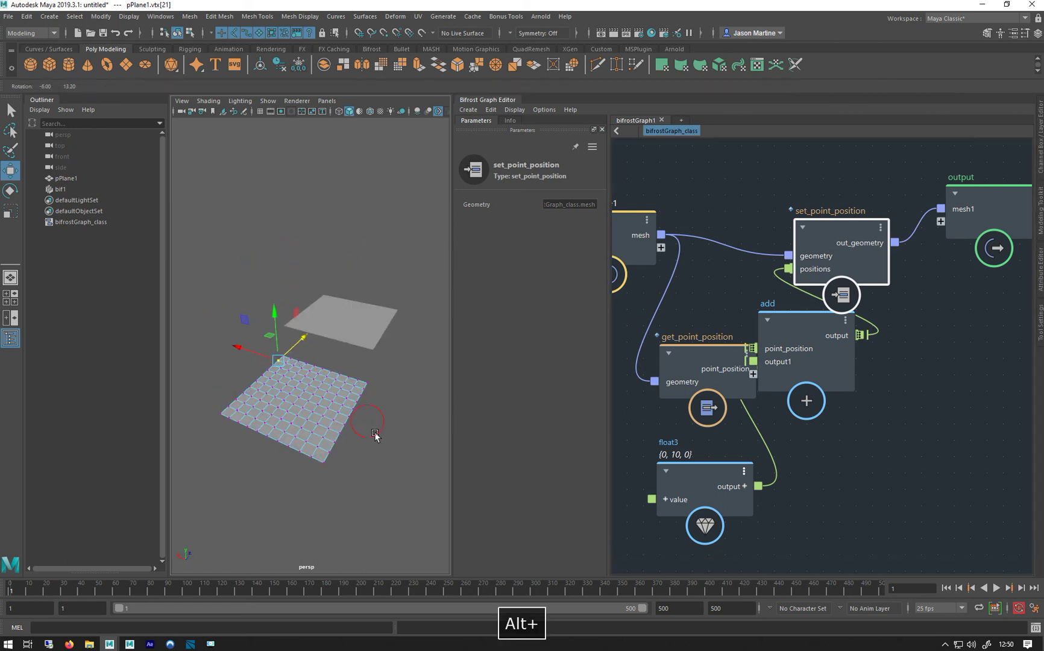
pyautogui.click(322, 314)
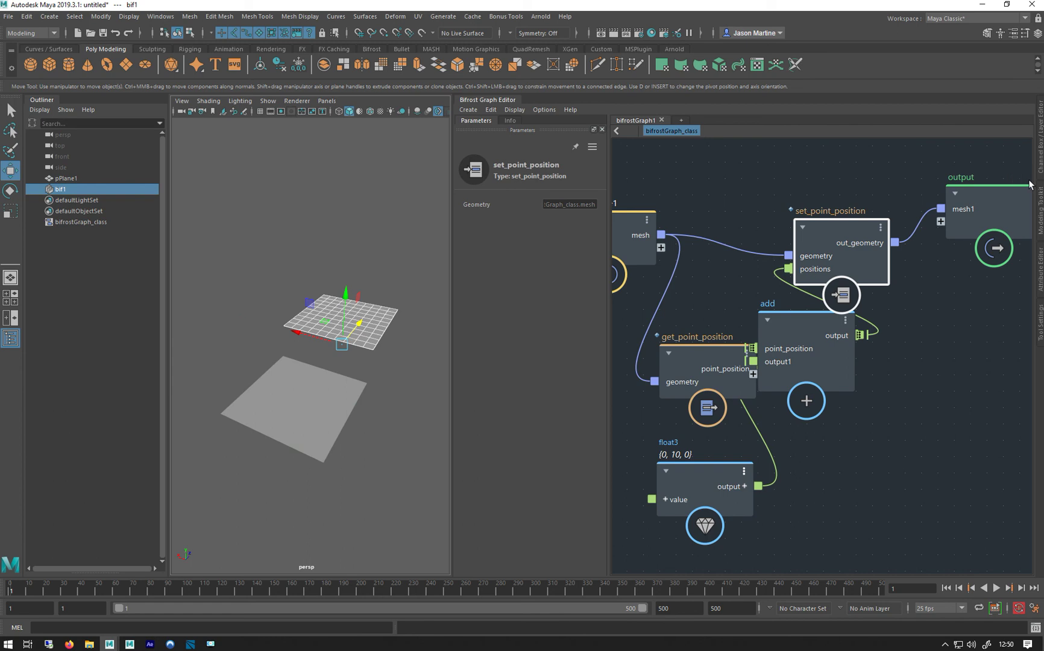
pyautogui.click(1041, 260)
pyautogui.click(800, 120)
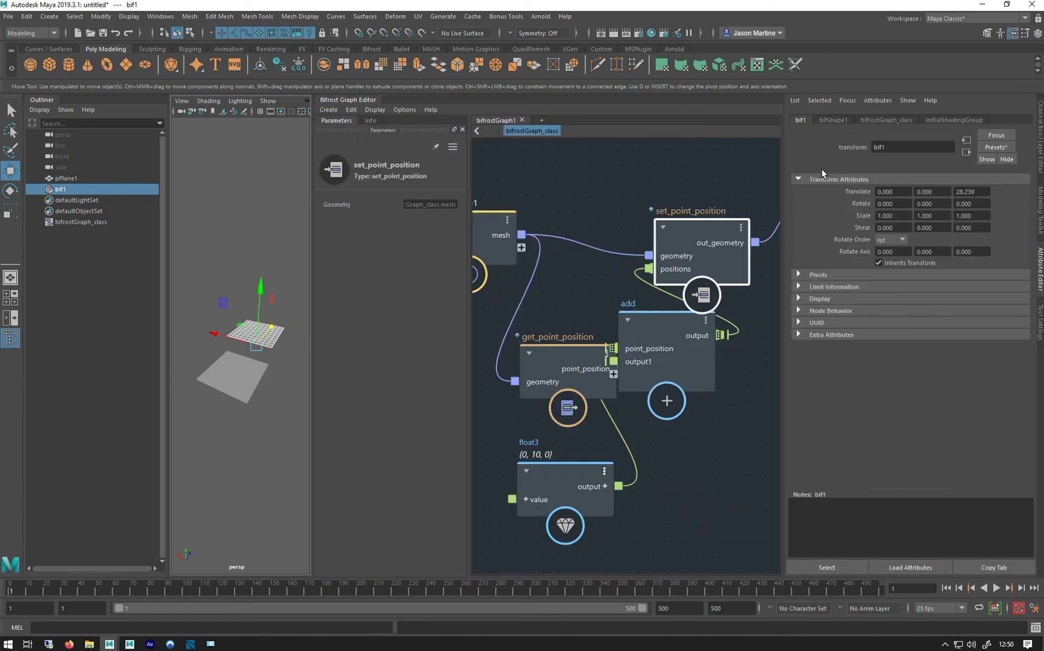
pyautogui.doubleClick(970, 192)
pyautogui.write('0')
pyautogui.press('Return')
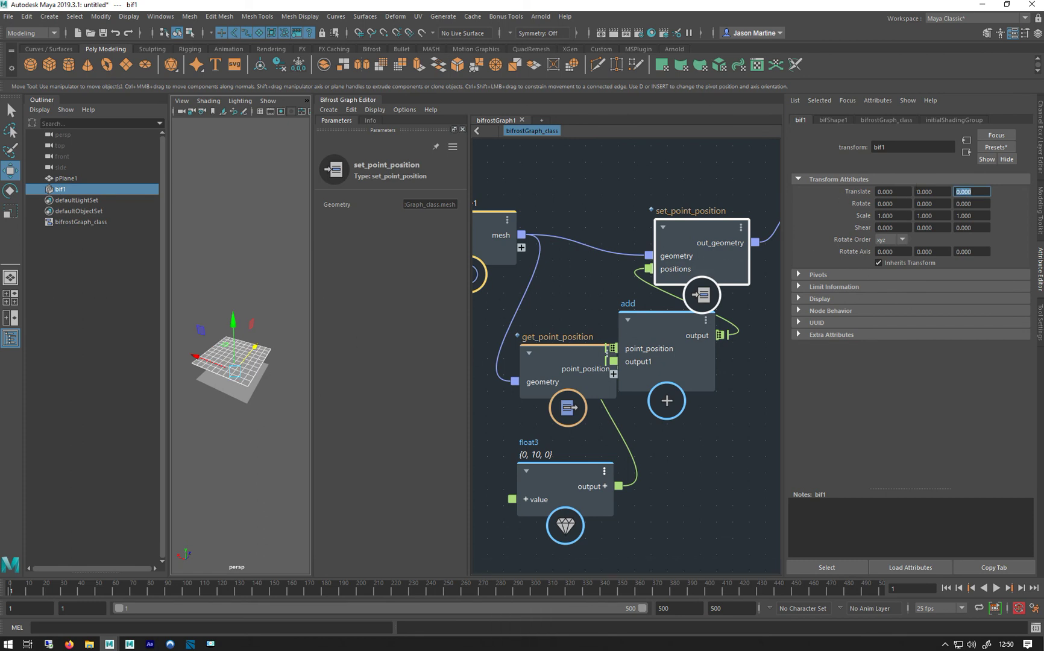
pyautogui.click(1039, 272)
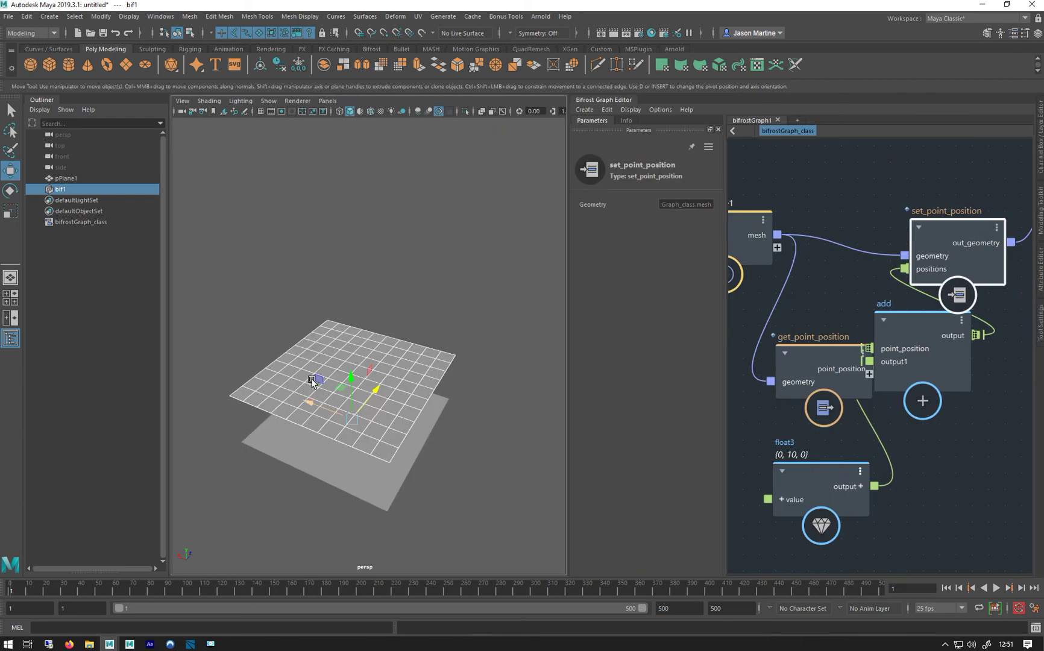
# Set the Y component of the float3 value node to 2
pyautogui.keyDown('alt'); pyautogui.moveTo(311, 379); pyautogui.dragTo(397, 384); pyautogui.keyUp('alt')
pyautogui.click(821, 525)
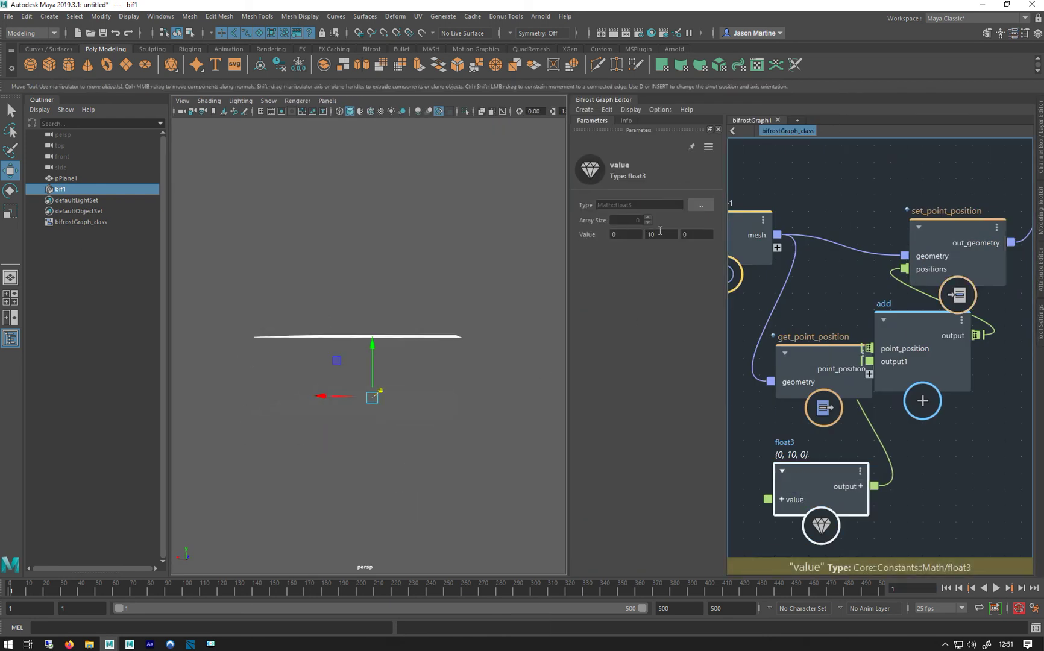
pyautogui.doubleClick(660, 234)
pyautogui.write('2')
pyautogui.press('Return')
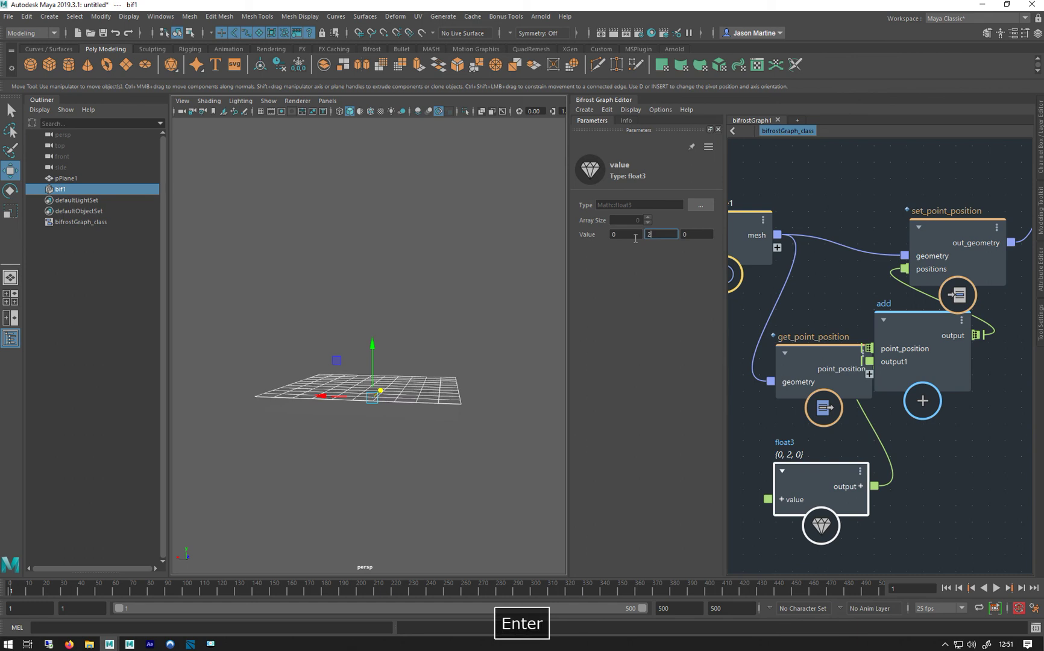
# Set the Z component of the float3 value node to 10
pyautogui.doubleClick(682, 233)
pyautogui.write('10')
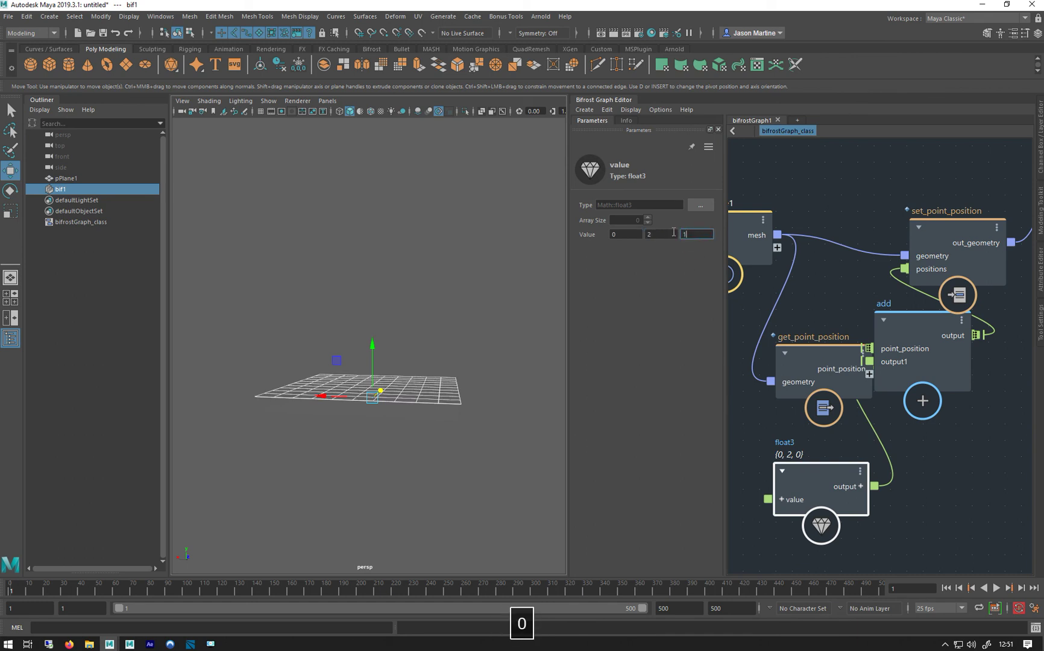
pyautogui.press('Return')
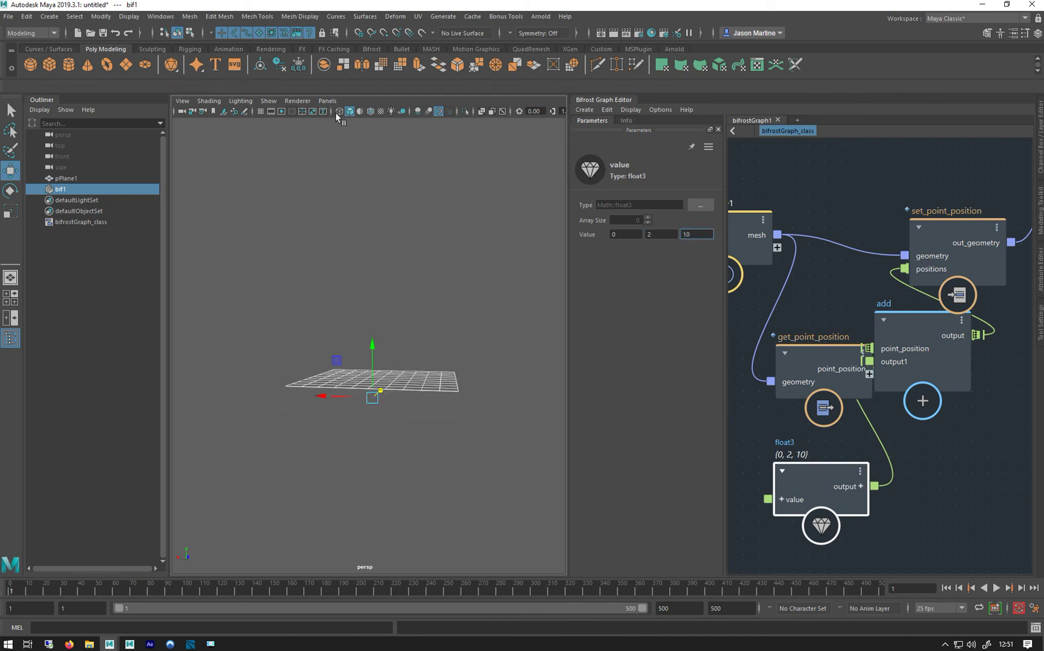
pyautogui.keyDown('alt'); pyautogui.moveTo(396, 314); pyautogui.dragTo(277, 312); pyautogui.keyUp('alt')
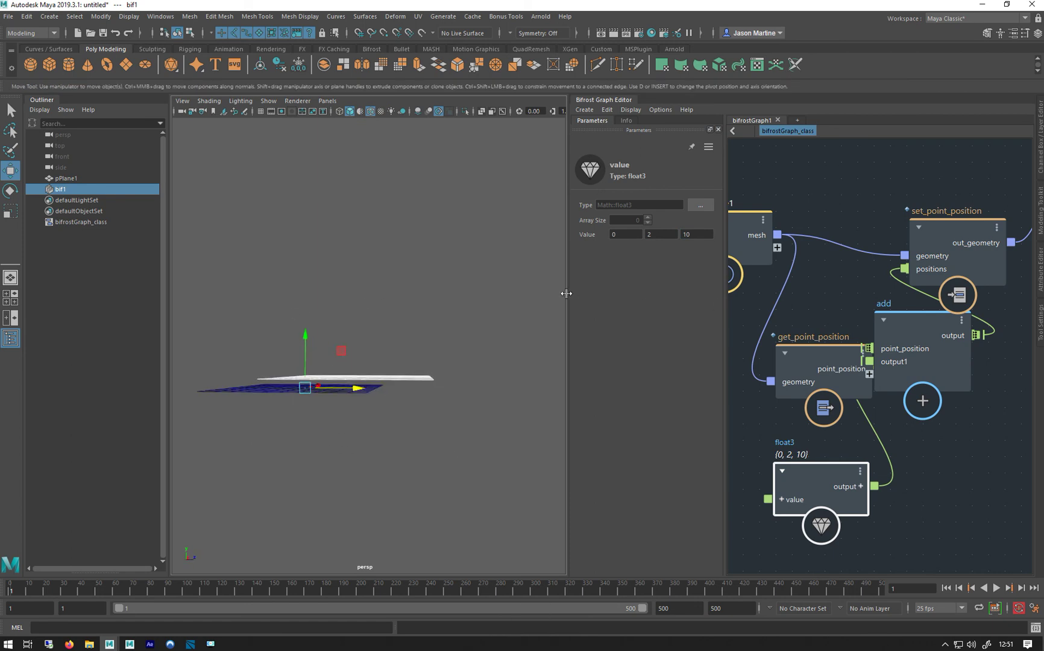
# Widen the Bifrost Graph Editor and auto-arrange all nodes of the graph into a tidy layout
pyautogui.moveTo(566, 294); pyautogui.dragTo(451, 294)
pyautogui.click(752, 272)
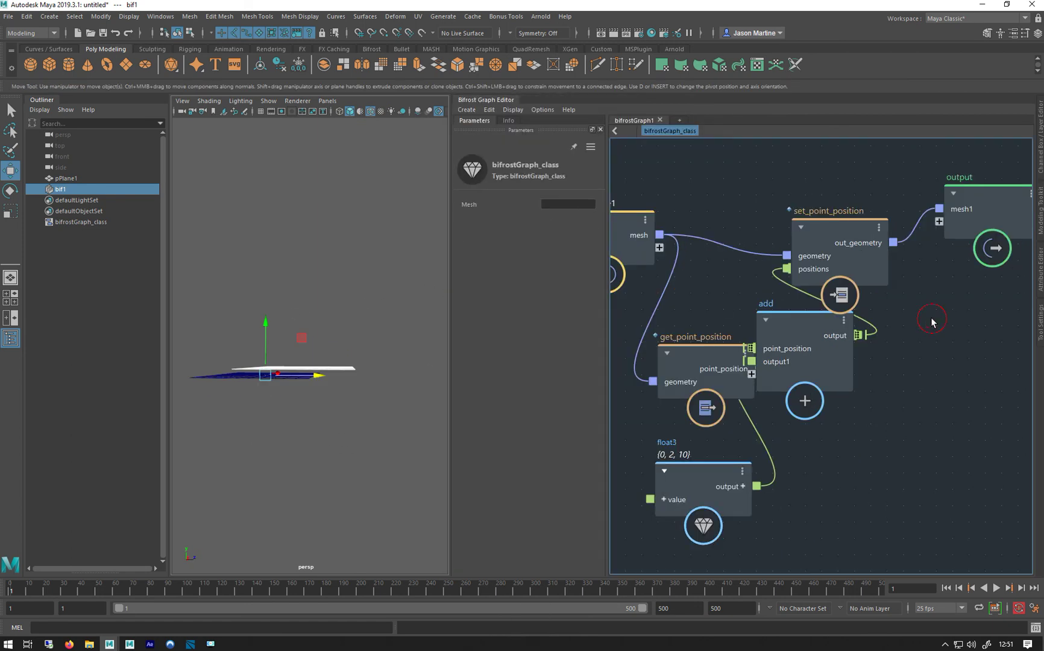
pyautogui.press('l')
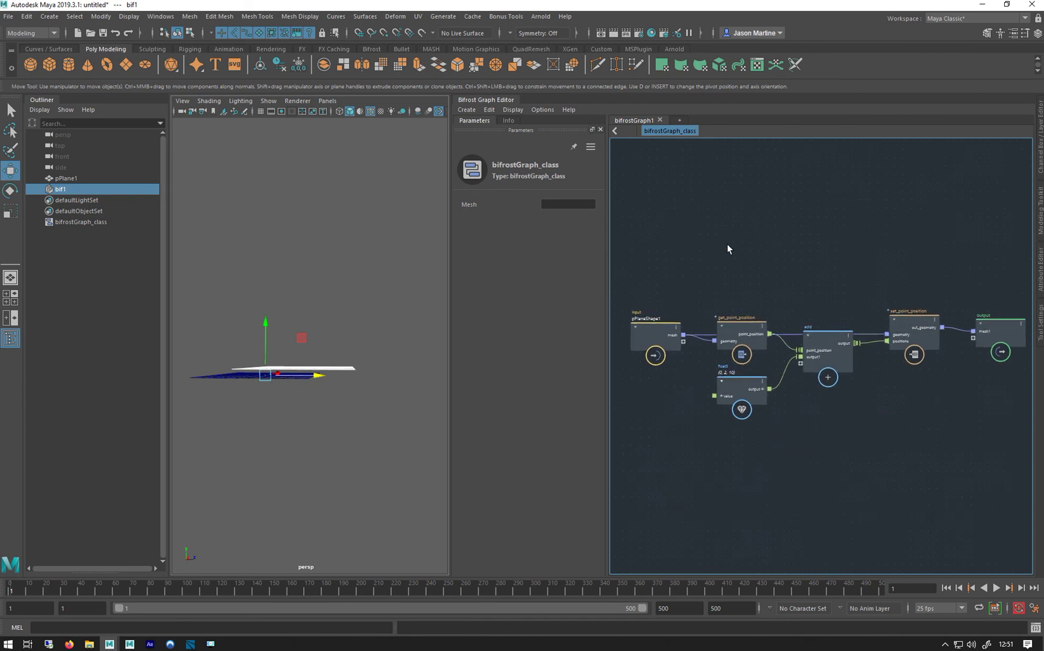
pyautogui.scroll(3, 726, 244)
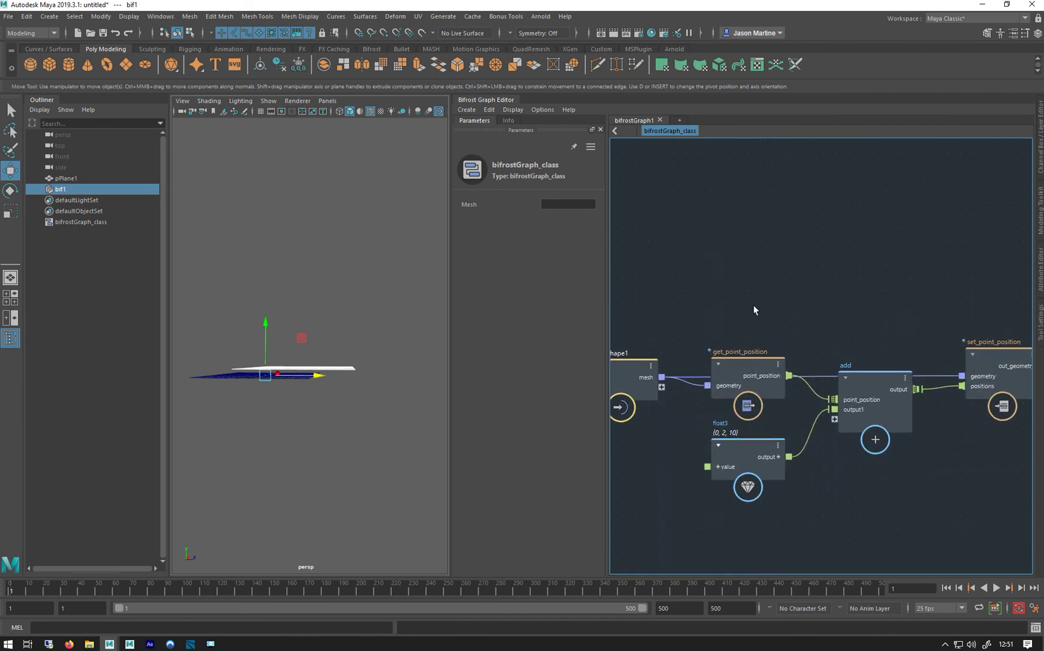
pyautogui.moveTo(753, 310); pyautogui.dragTo(775, 264, button='middle')
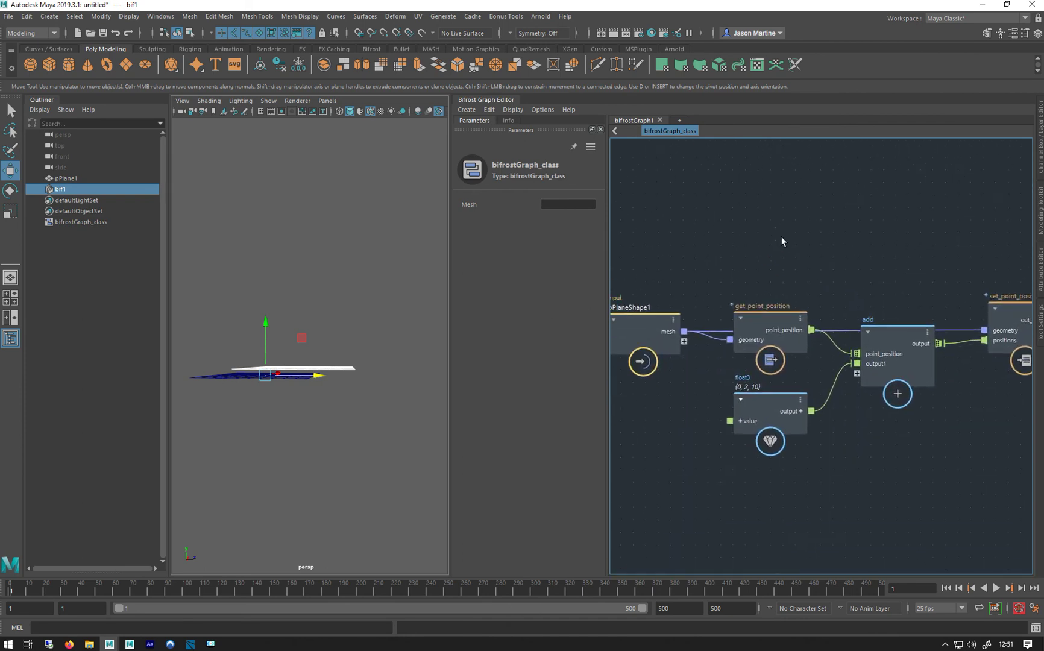
# Read the description of the get_point_position node, including its input and output, and return to the add node's parameters
pyautogui.click(753, 317)
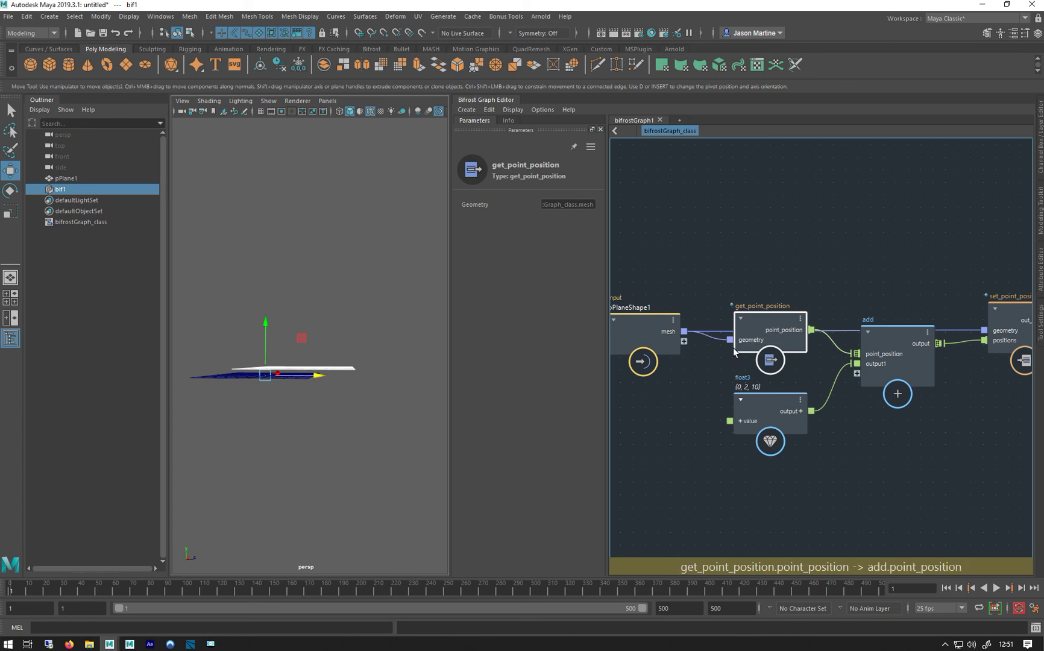
pyautogui.click(508, 121)
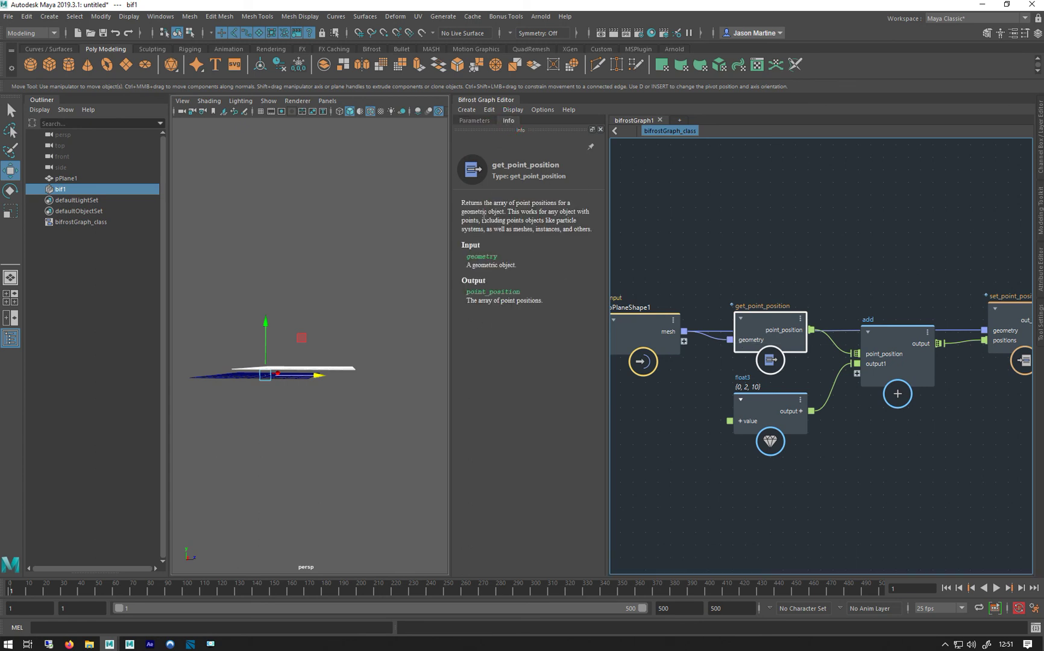
pyautogui.click(889, 352)
pyautogui.click(476, 121)
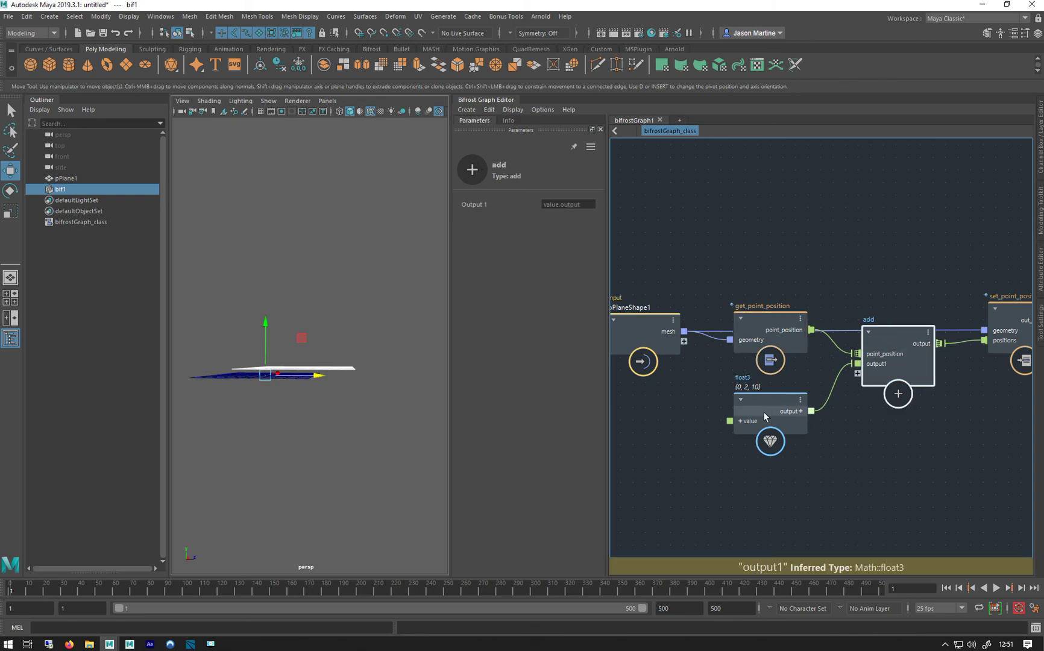
# Create a second float3 value node feeding a new output2 input on the add node, and set its X component to 10
pyautogui.rightClick(863, 382)
pyautogui.click(892, 380)
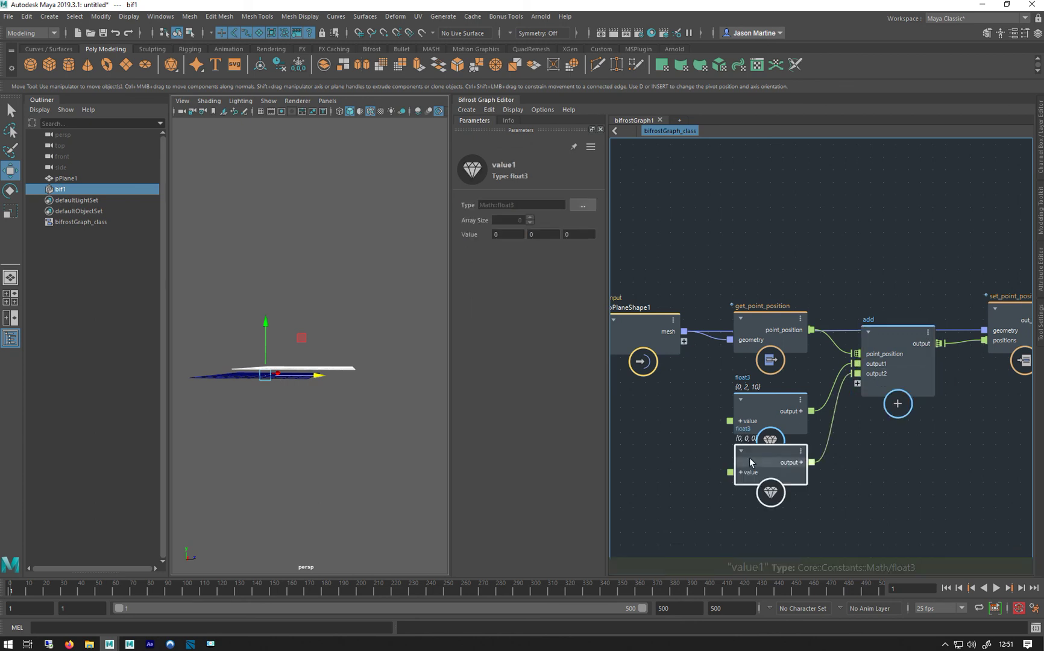
pyautogui.click(507, 234)
pyautogui.write('1')
pyautogui.press('Return')
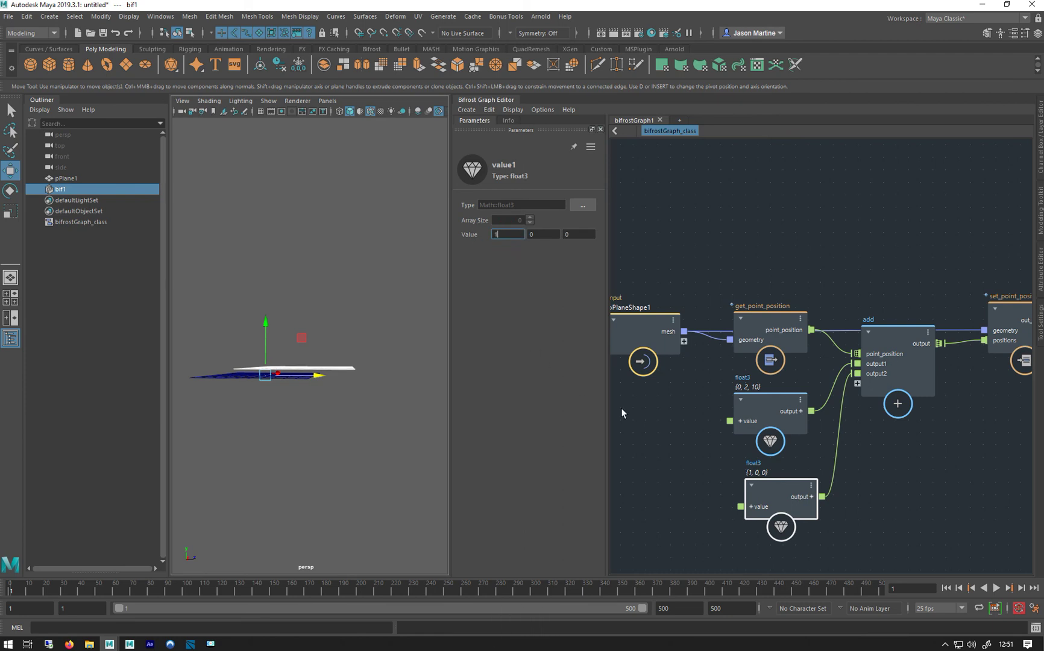
pyautogui.click(507, 233)
pyautogui.write('0')
pyautogui.press('Return')
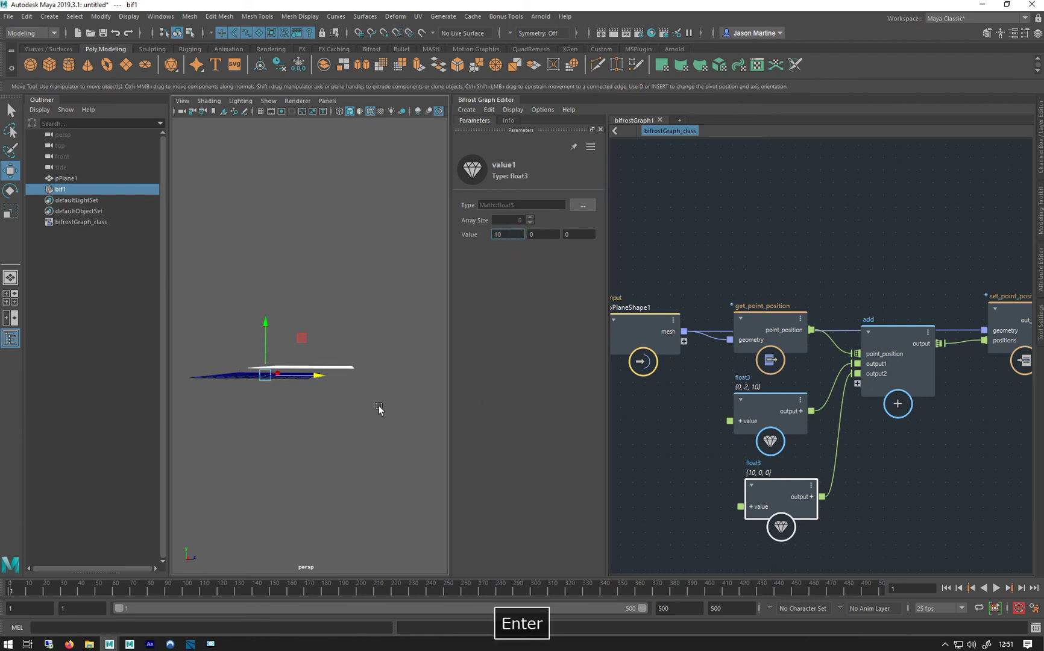
pyautogui.keyDown('alt'); pyautogui.moveTo(342, 421); pyautogui.dragTo(310, 471); pyautogui.keyUp('alt')
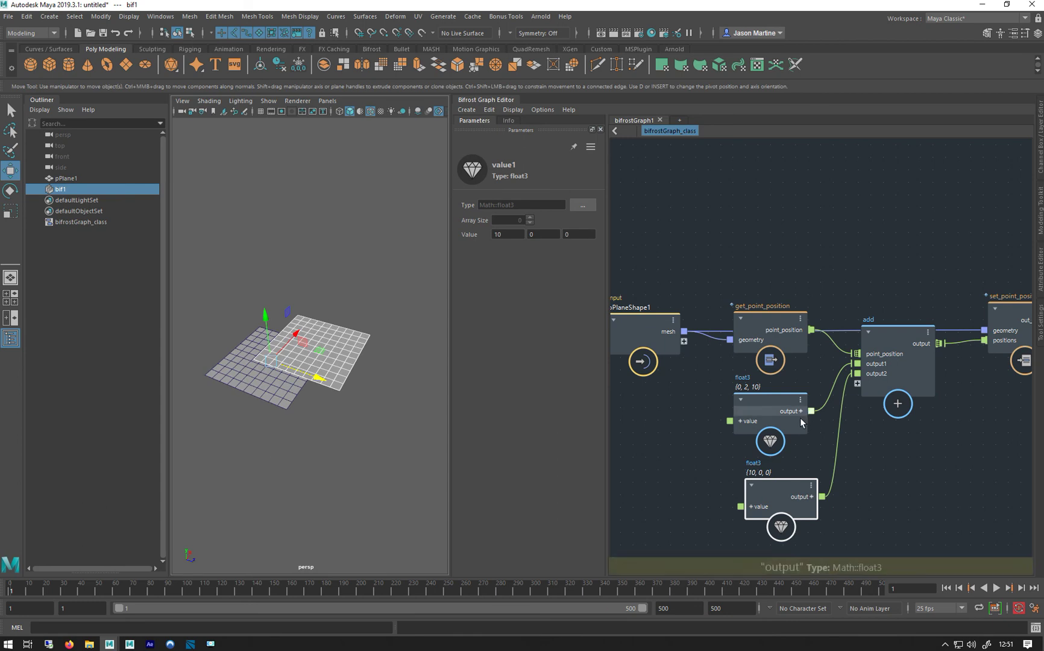
# Examine the simple, vector, matrix and other type options of the (0, 2, 10) value node, keeping the three-component 32-bit floating point vector
pyautogui.moveTo(758, 421); pyautogui.dragTo(724, 424)
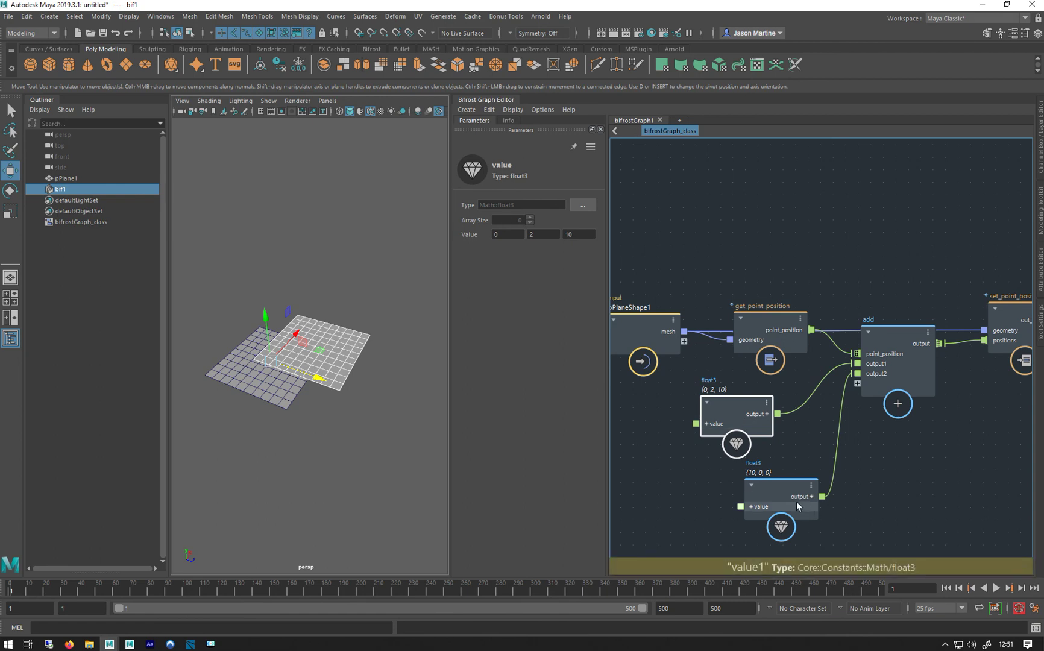
pyautogui.click(577, 206)
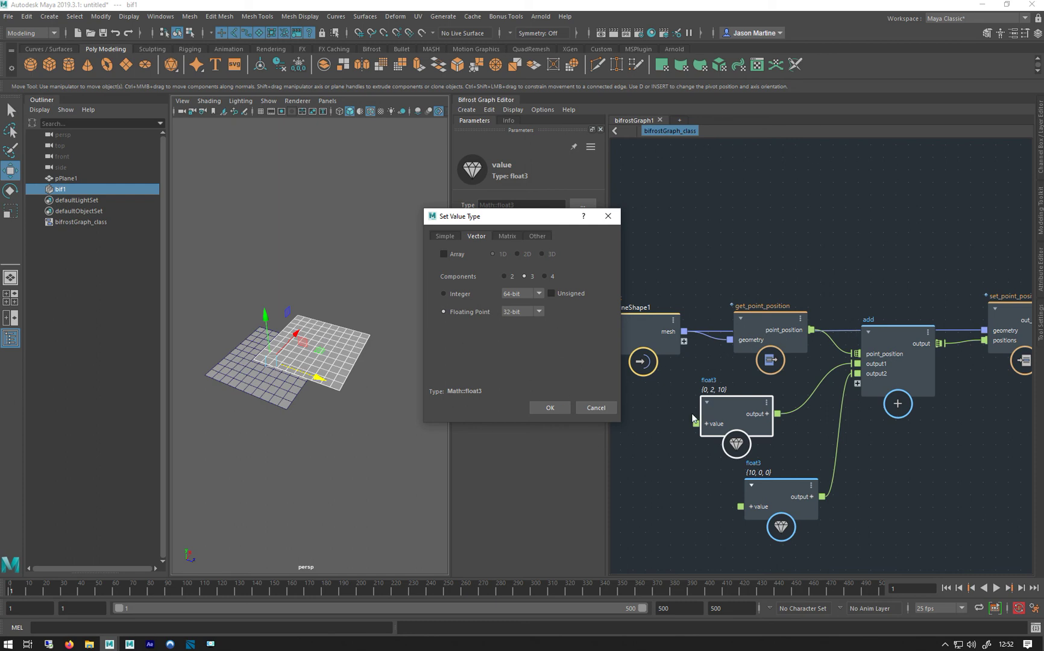
pyautogui.click(440, 236)
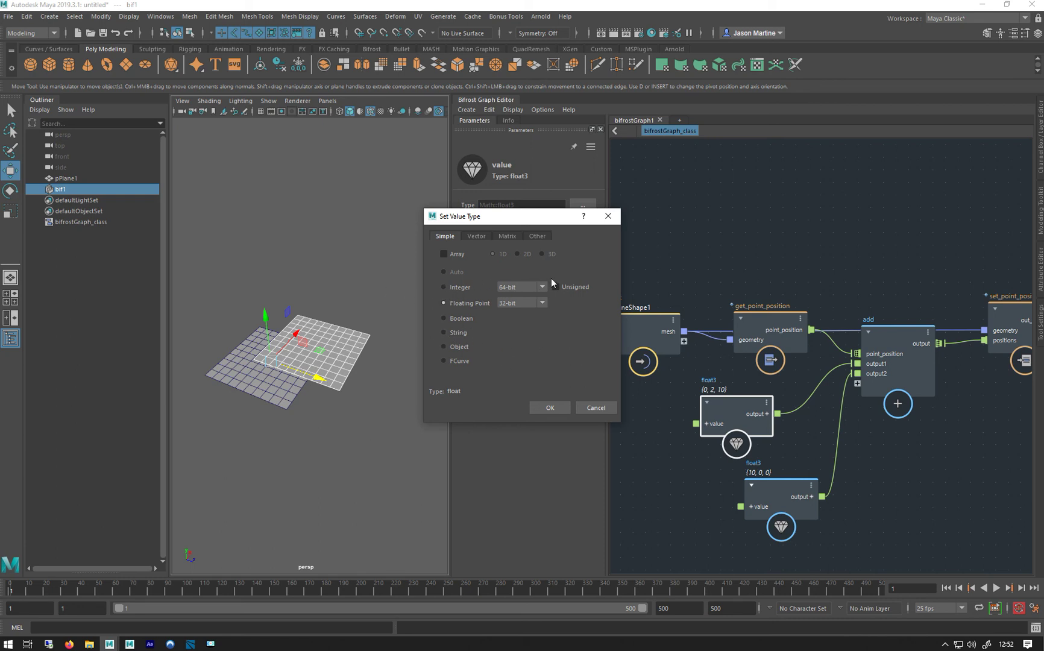
pyautogui.click(475, 237)
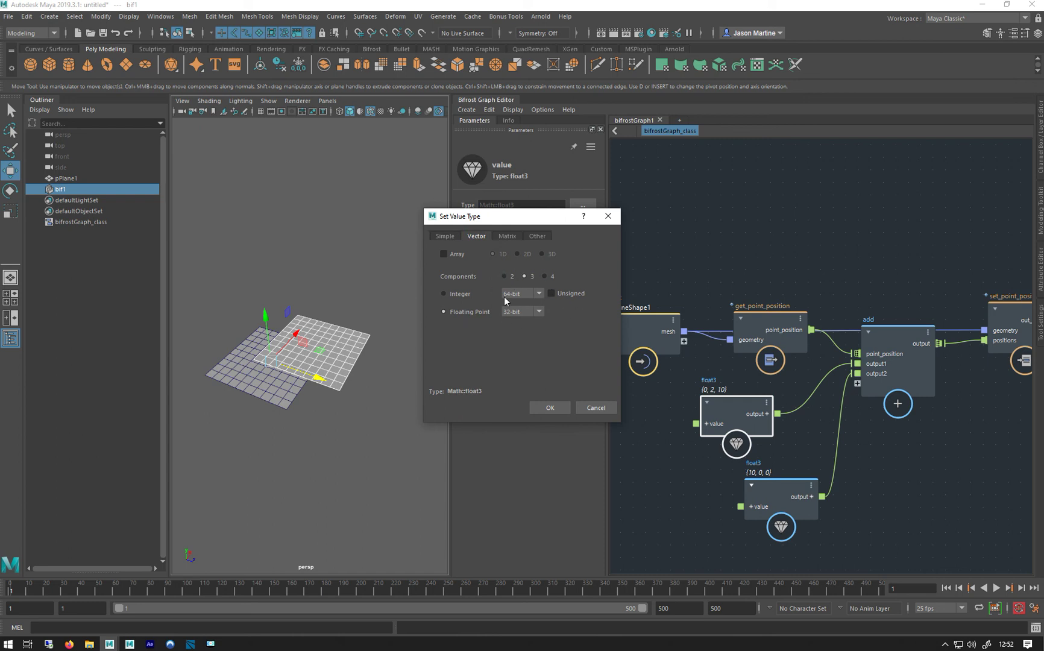
pyautogui.click(507, 236)
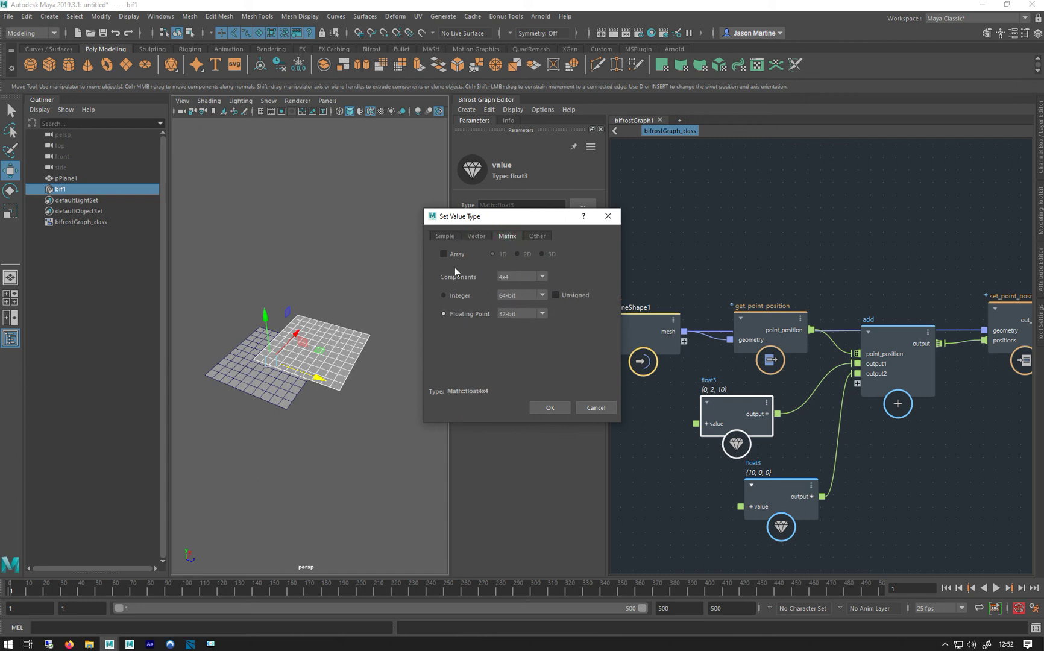
pyautogui.click(532, 237)
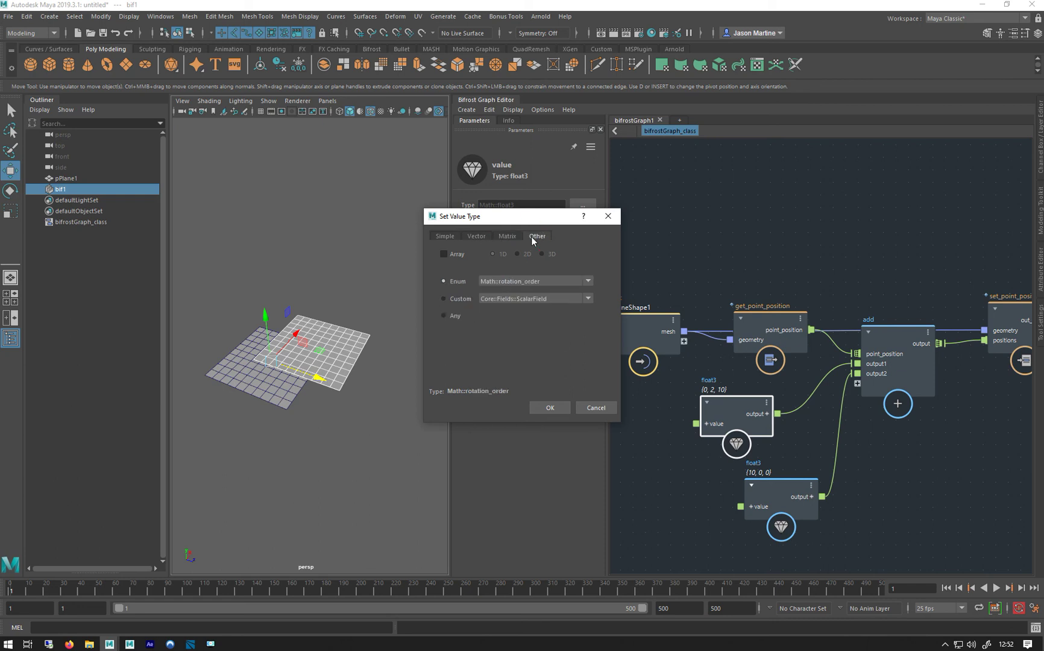
pyautogui.click(471, 235)
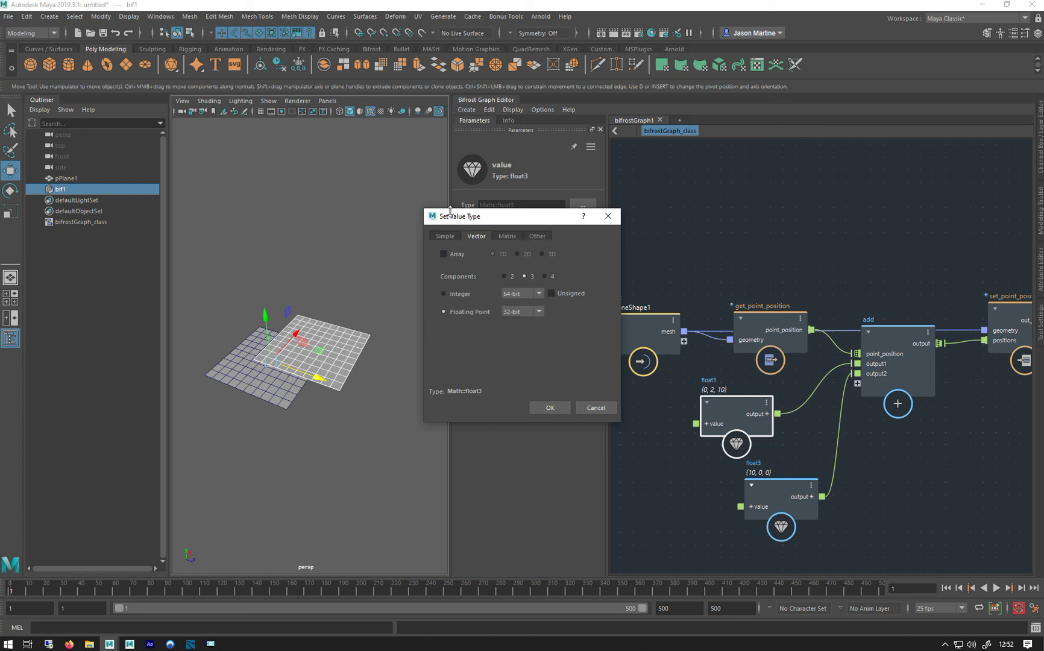
pyautogui.click(549, 408)
pyautogui.click(502, 121)
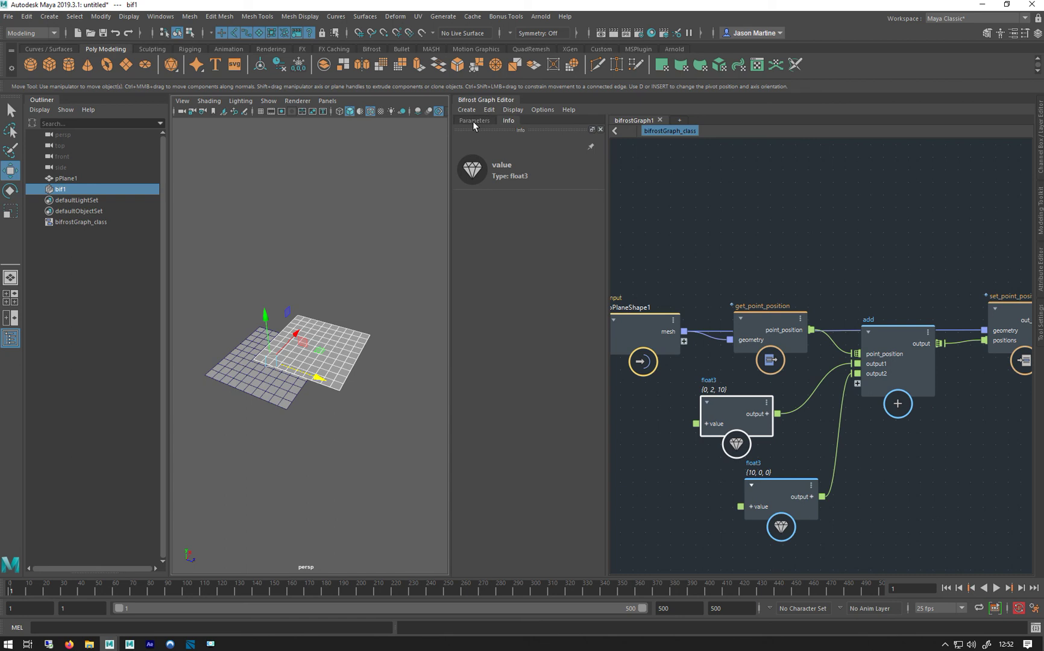
pyautogui.click(472, 122)
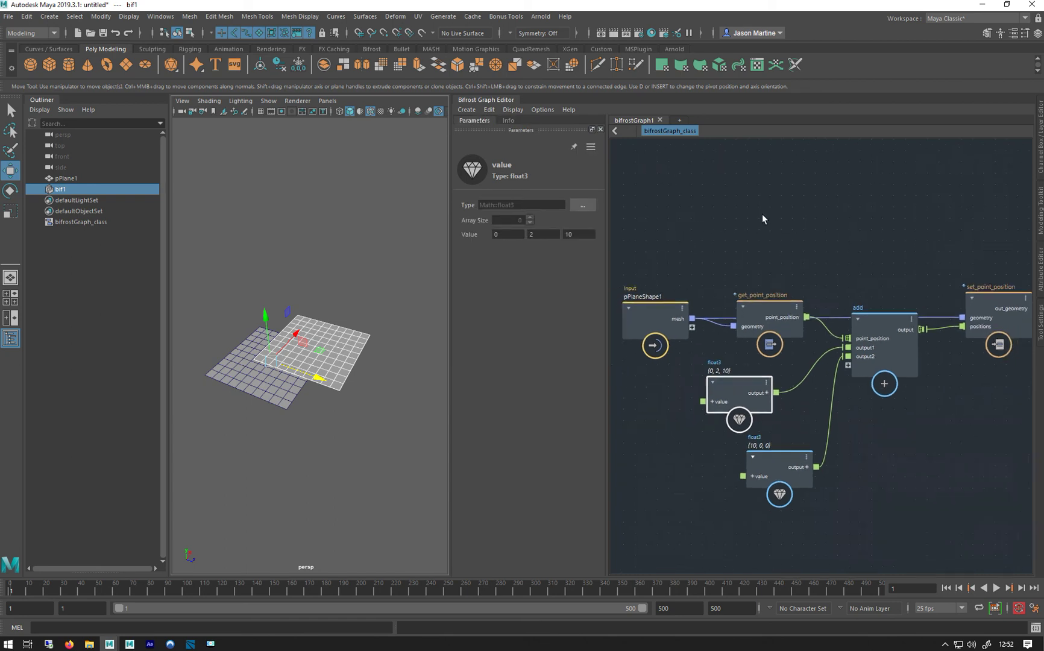
# Spread out the graph by raising the pPlaneShape1 input, shifting get_point_position toward it and lowering the add node
pyautogui.keyDown('alt'); pyautogui.moveTo(776, 219); pyautogui.dragTo(750, 182, button='middle'); pyautogui.keyUp('alt')
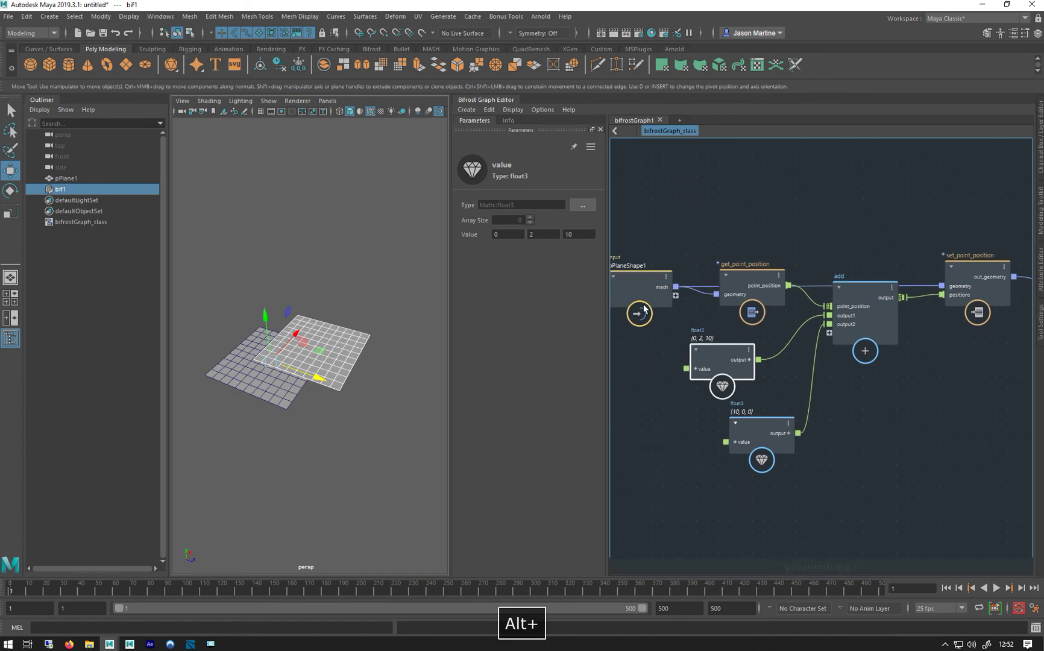
pyautogui.click(642, 265)
pyautogui.click(737, 289)
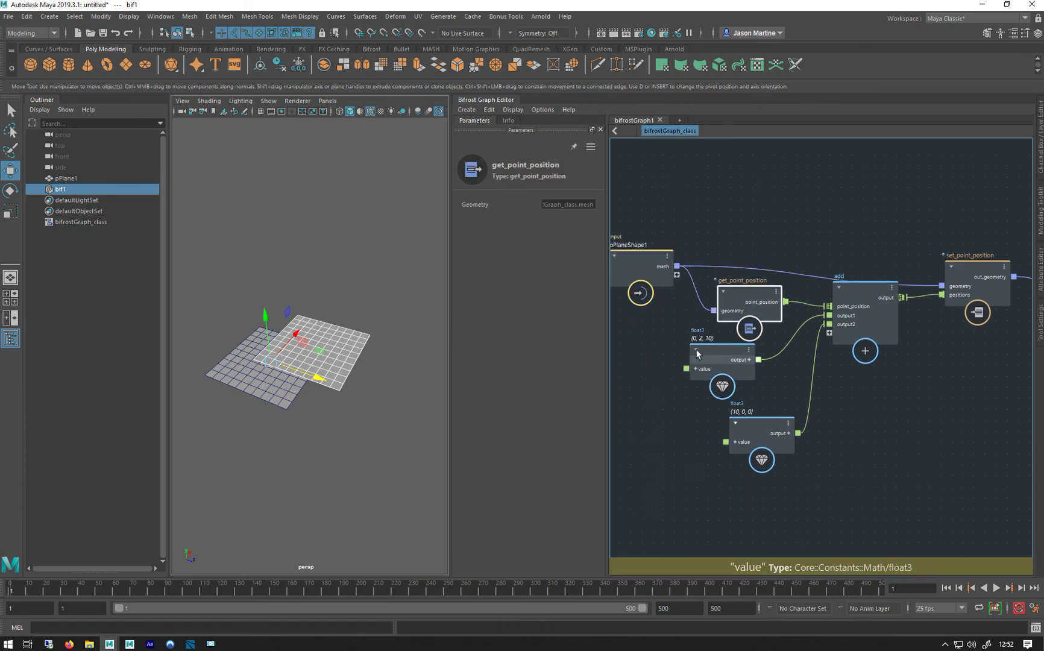
pyautogui.moveTo(722, 299); pyautogui.dragTo(701, 305)
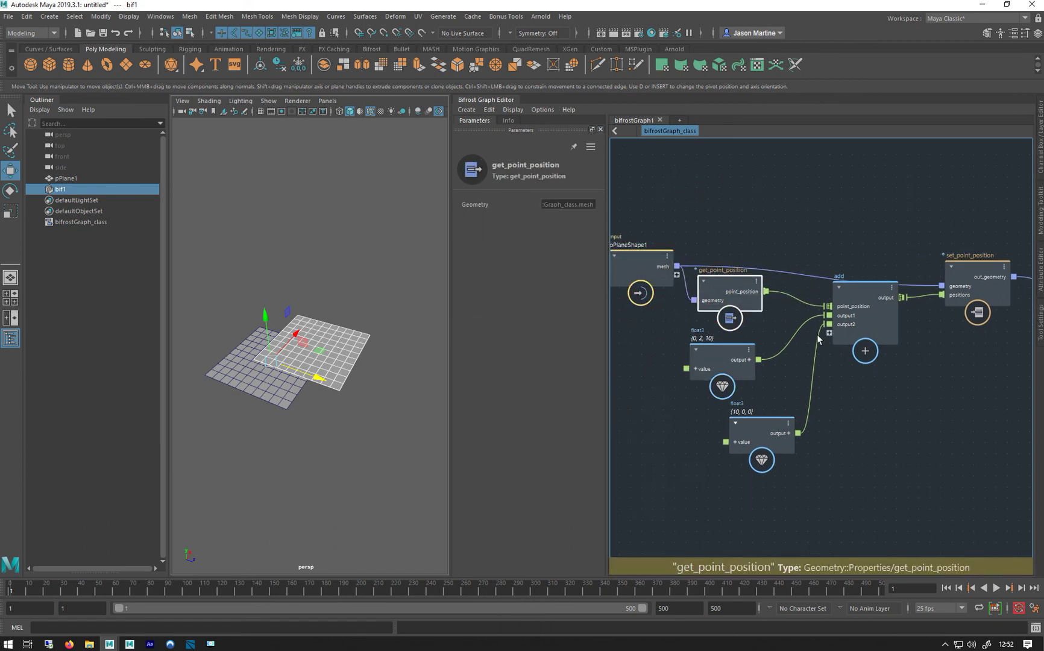
pyautogui.click(861, 312)
pyautogui.moveTo(860, 312); pyautogui.dragTo(861, 345)
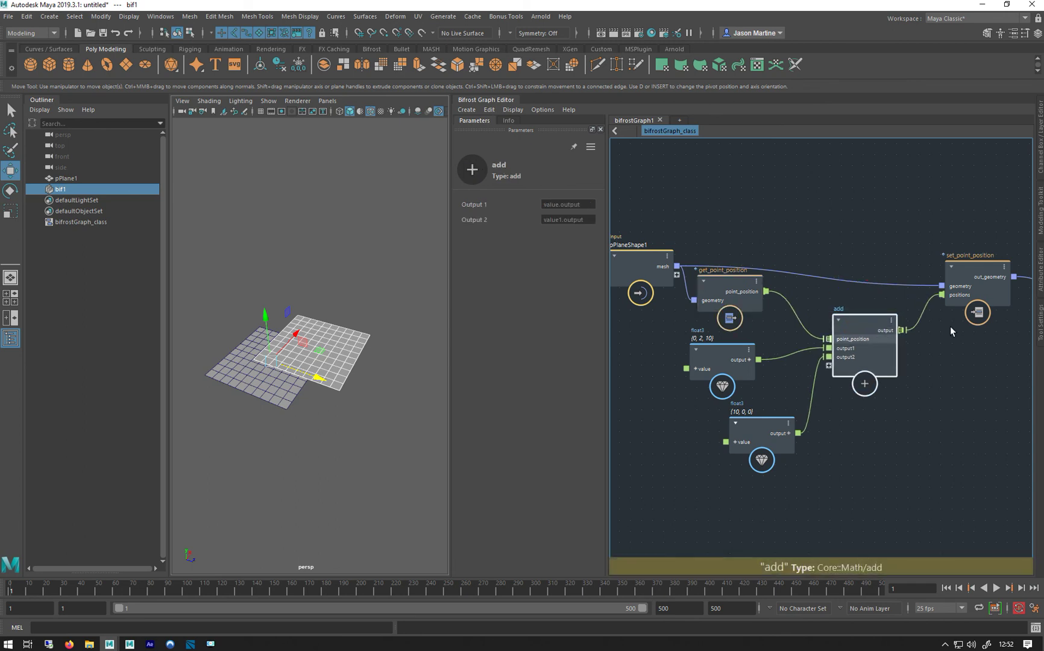
# Move the output node slightly higher and farther from the set_point_position node
pyautogui.click(962, 268)
pyautogui.keyDown('alt'); pyautogui.moveTo(857, 208); pyautogui.dragTo(675, 201, button='middle'); pyautogui.keyUp('alt')
pyautogui.moveTo(904, 277); pyautogui.dragTo(923, 253)
pyautogui.keyDown('alt'); pyautogui.moveTo(297, 405); pyautogui.dragTo(325, 373); pyautogui.keyUp('alt')
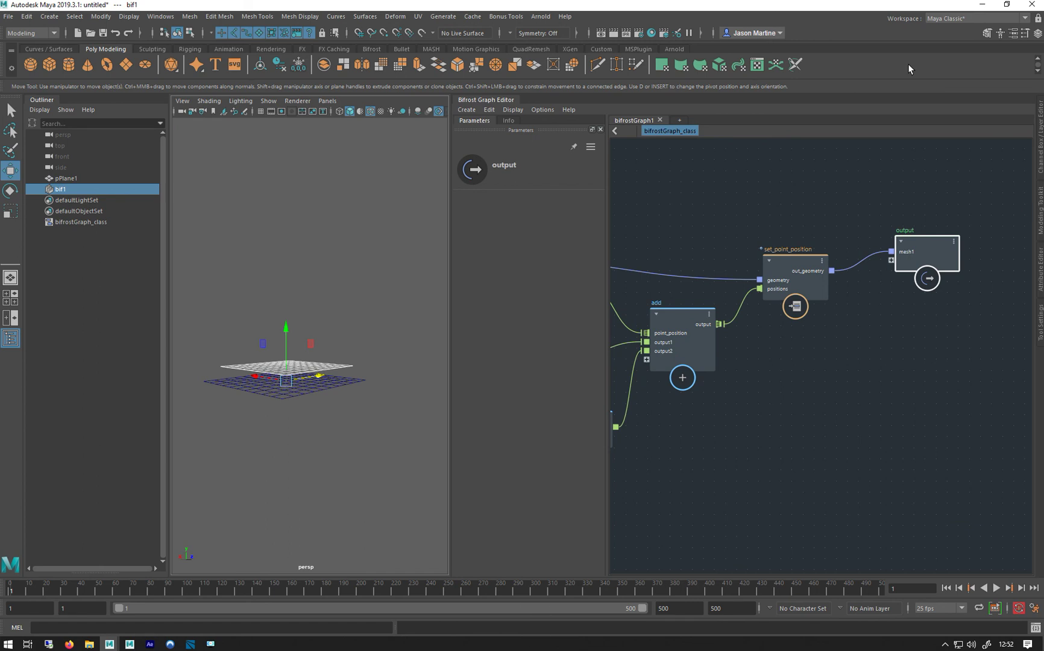
pyautogui.keyDown('alt'); pyautogui.moveTo(678, 231); pyautogui.dragTo(776, 230, button='middle'); pyautogui.keyUp('alt')
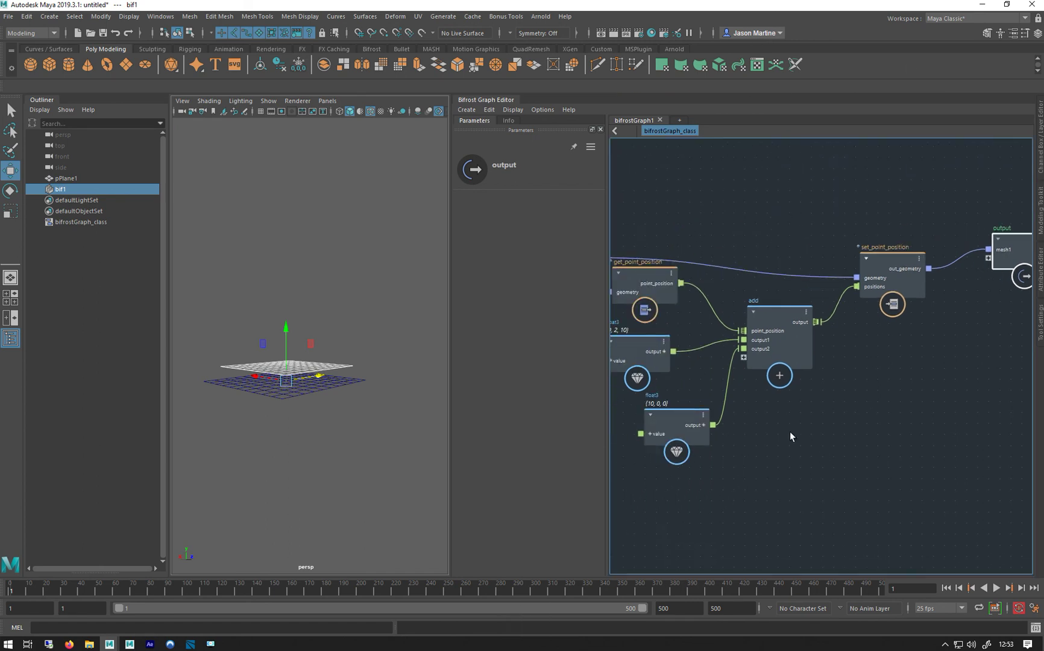